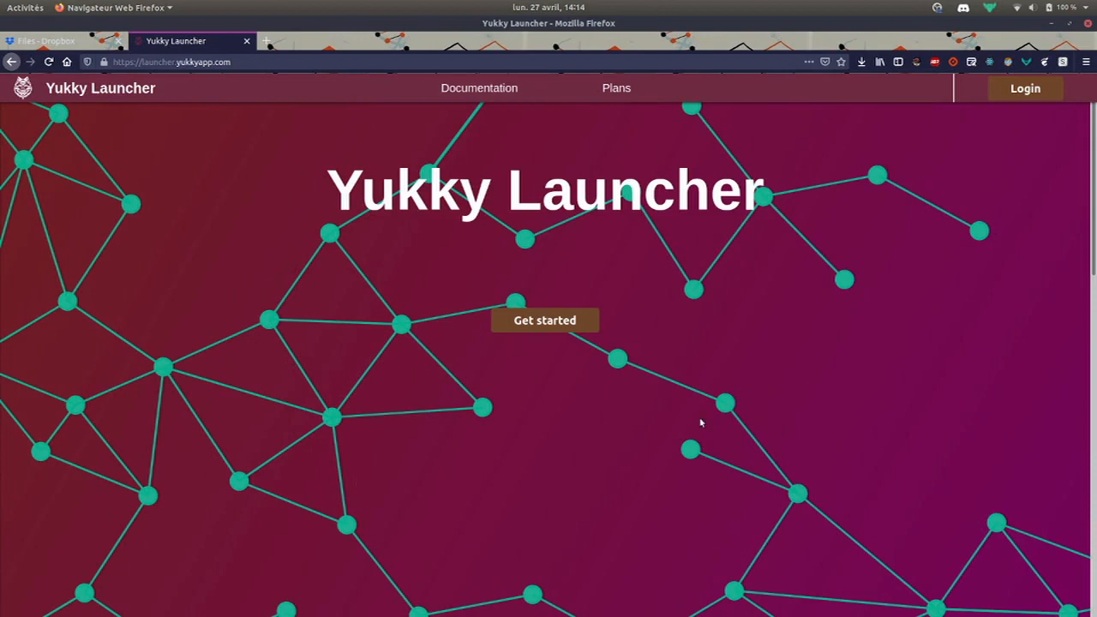
Register a new Yukky Launcher account by entering a username, e-mail address and password
left_click(552, 322)
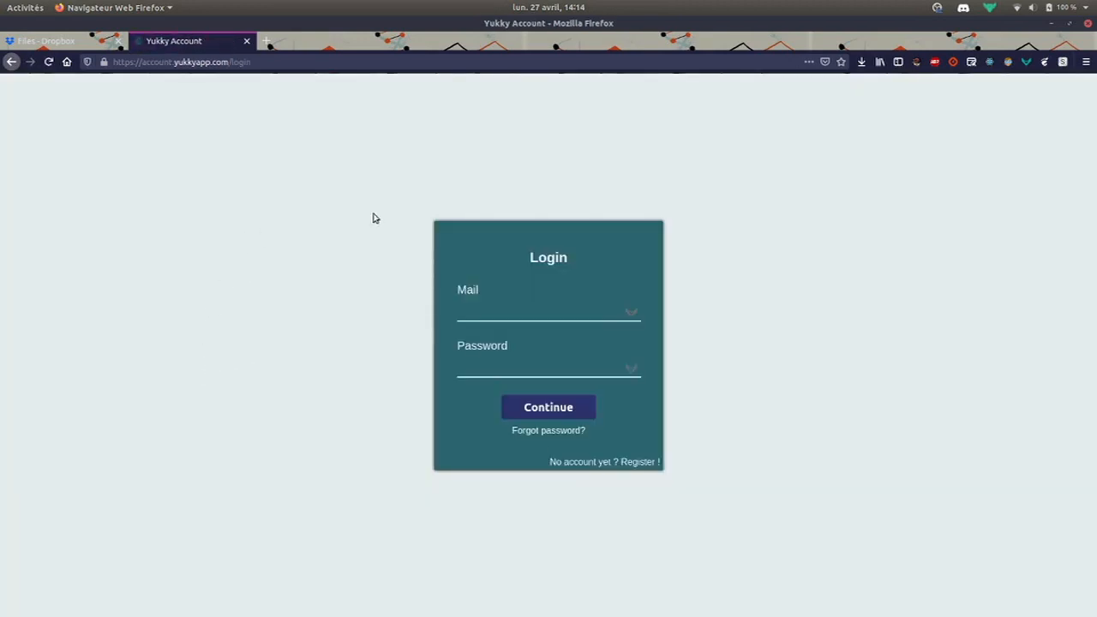
left_click(641, 462)
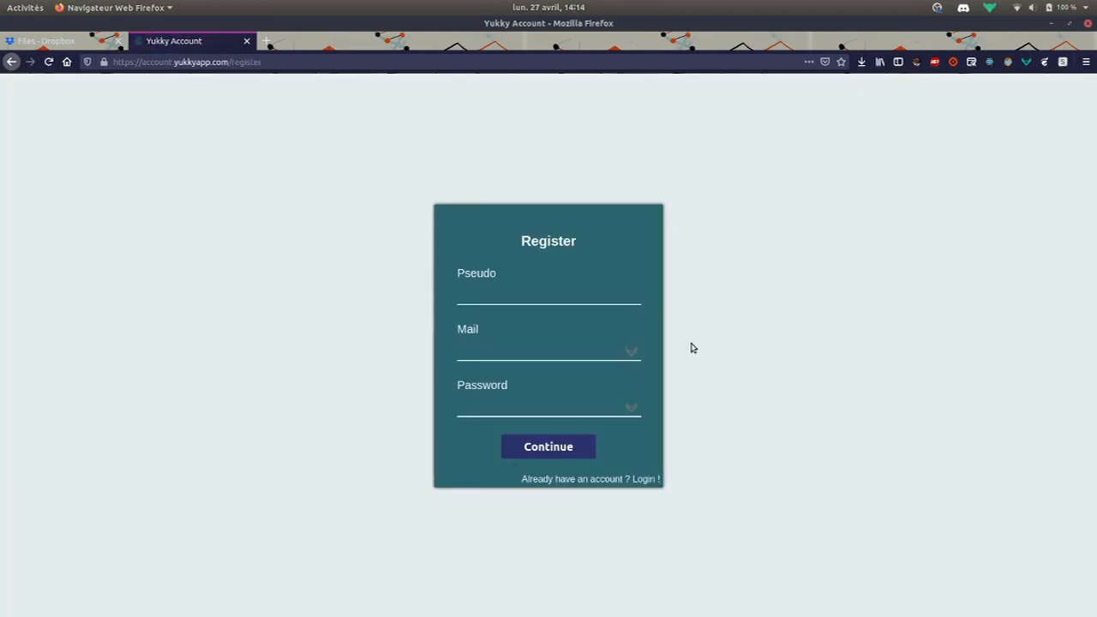
left_click(582, 298)
type("JDoe")
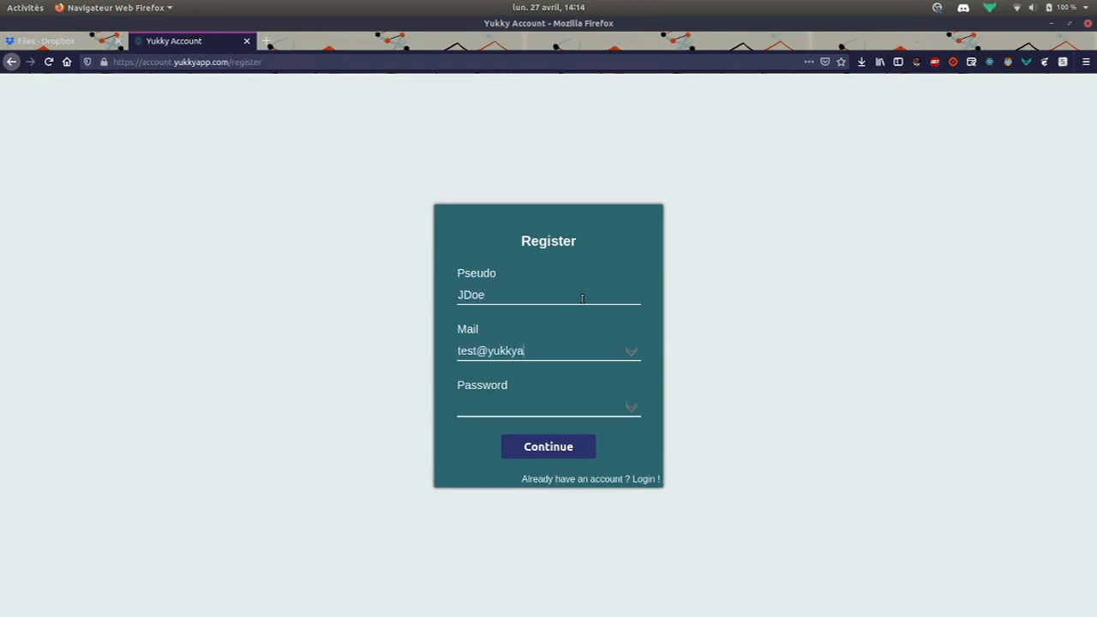
left_click(548, 449)
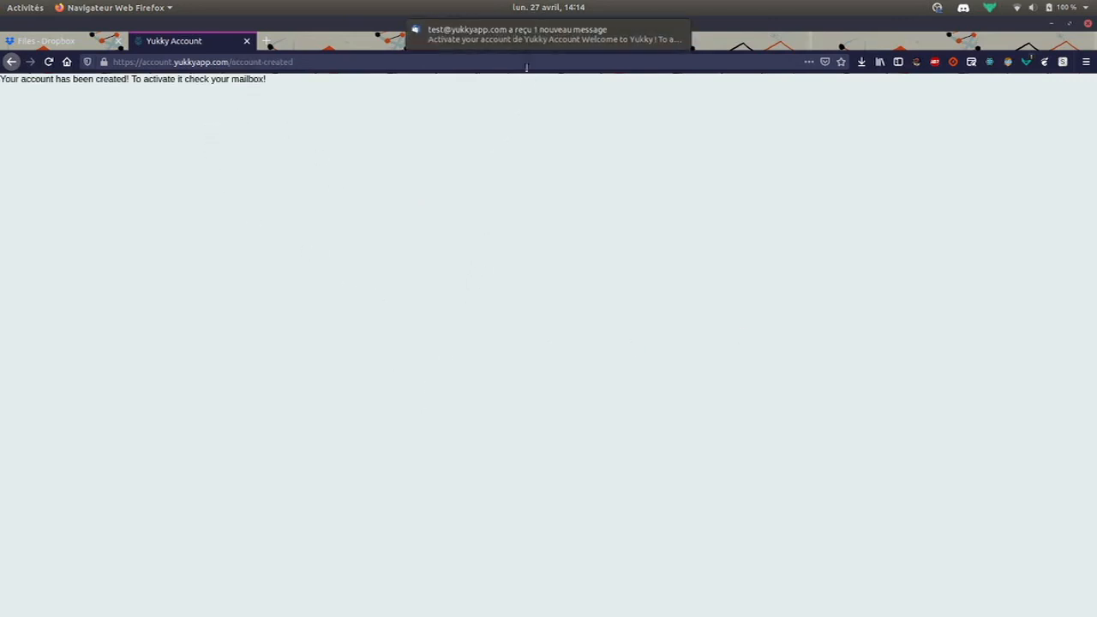
Open the 'Activate your account' e-mail in Thunderbird and follow its activation link
left_click(526, 38)
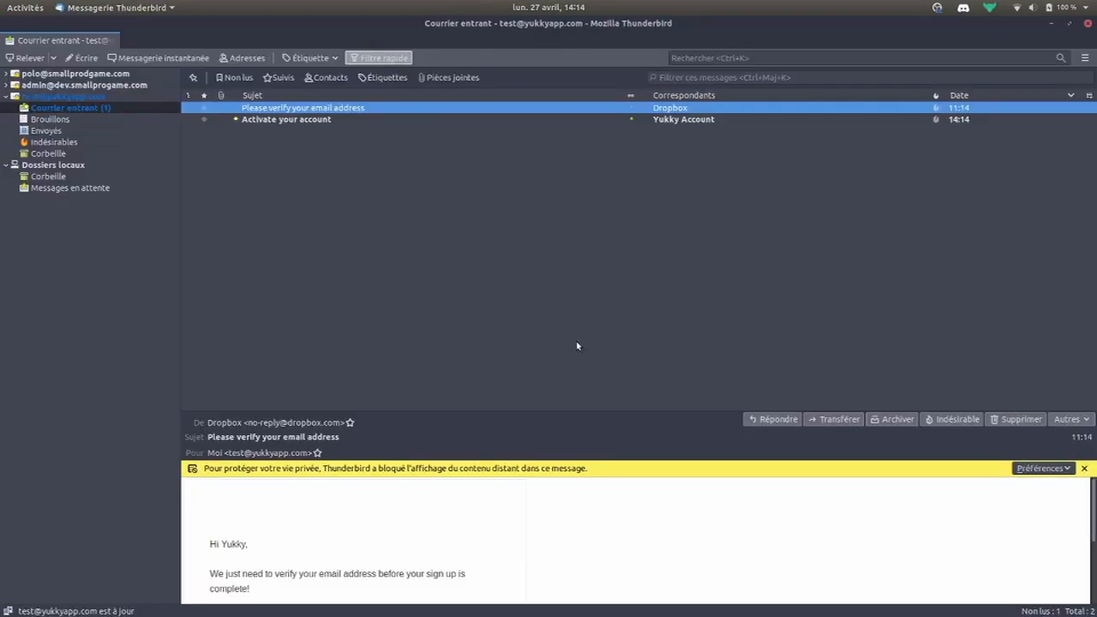
left_click(361, 121)
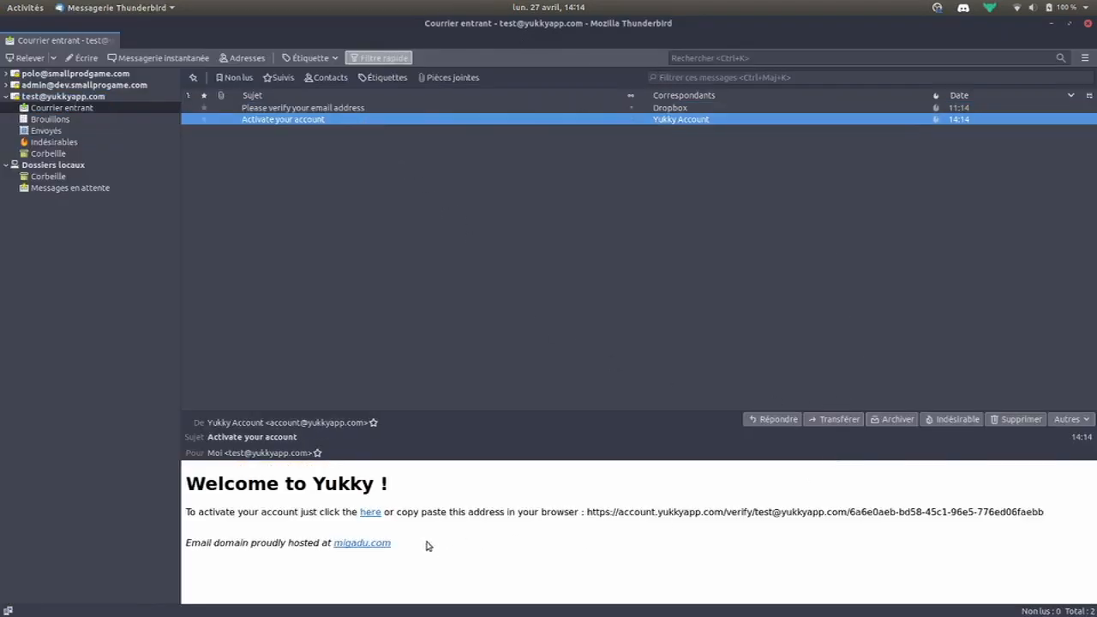
left_click(370, 512)
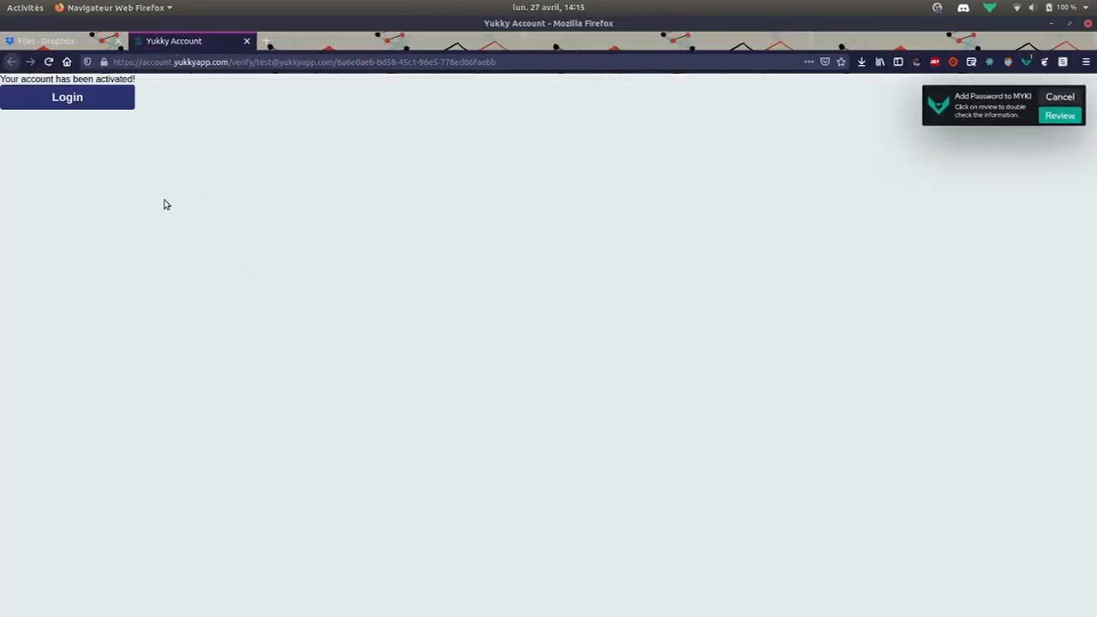
Log in with the account e-mail and password, dismissing the password-saving prompt
left_click(113, 112)
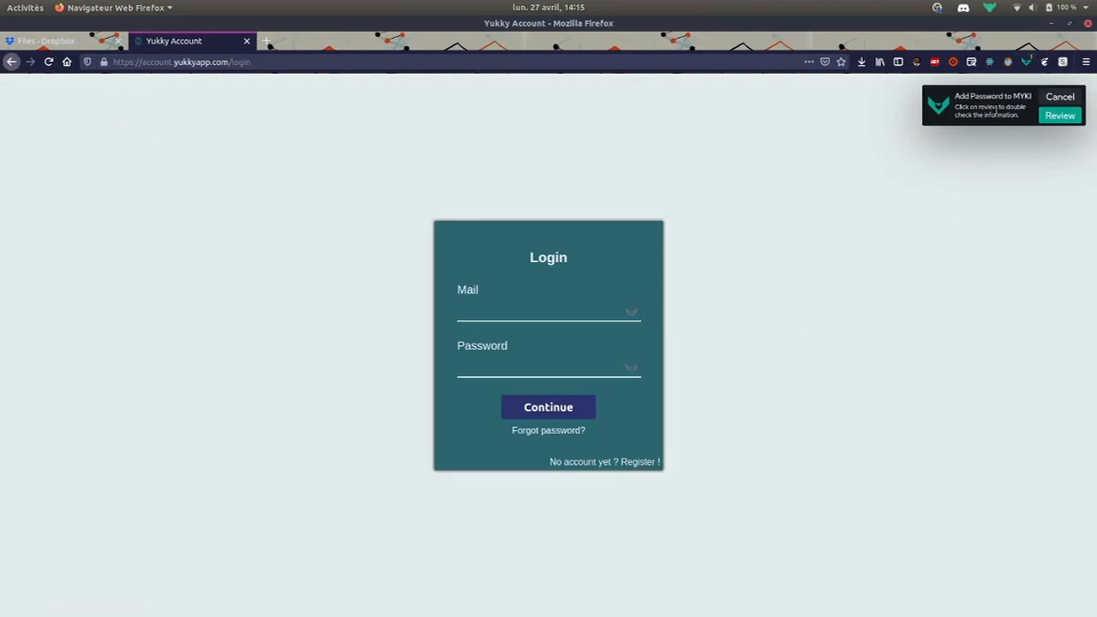
left_click(548, 308)
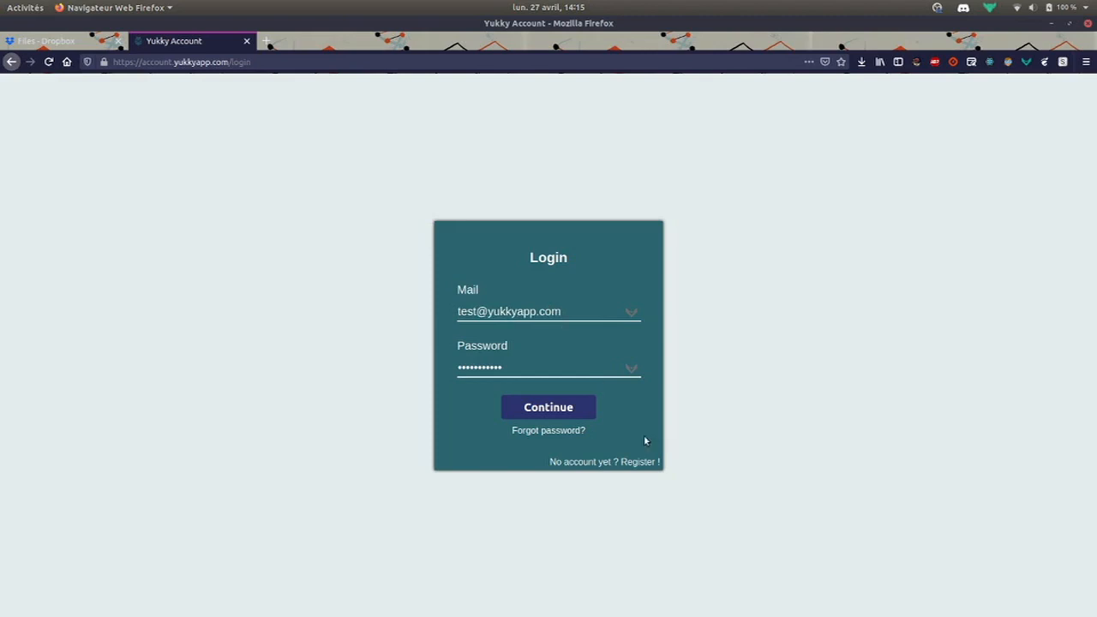
left_click(578, 408)
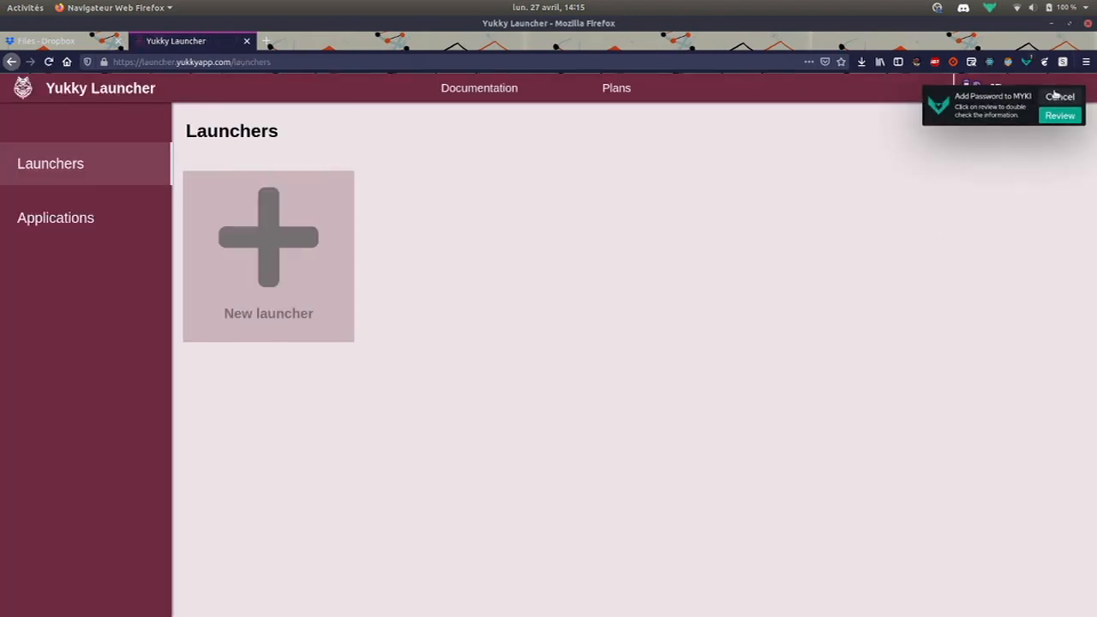
left_click(1059, 97)
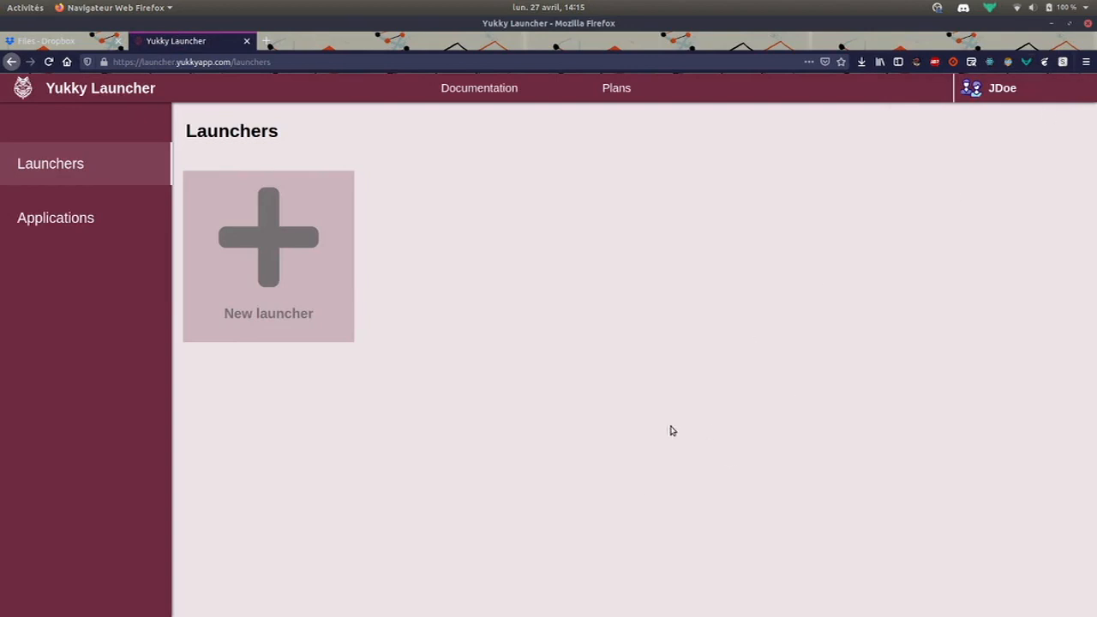
Go to the launchers dashboard, check Applications, then return to Launchers
left_click(142, 93)
left_click(568, 331)
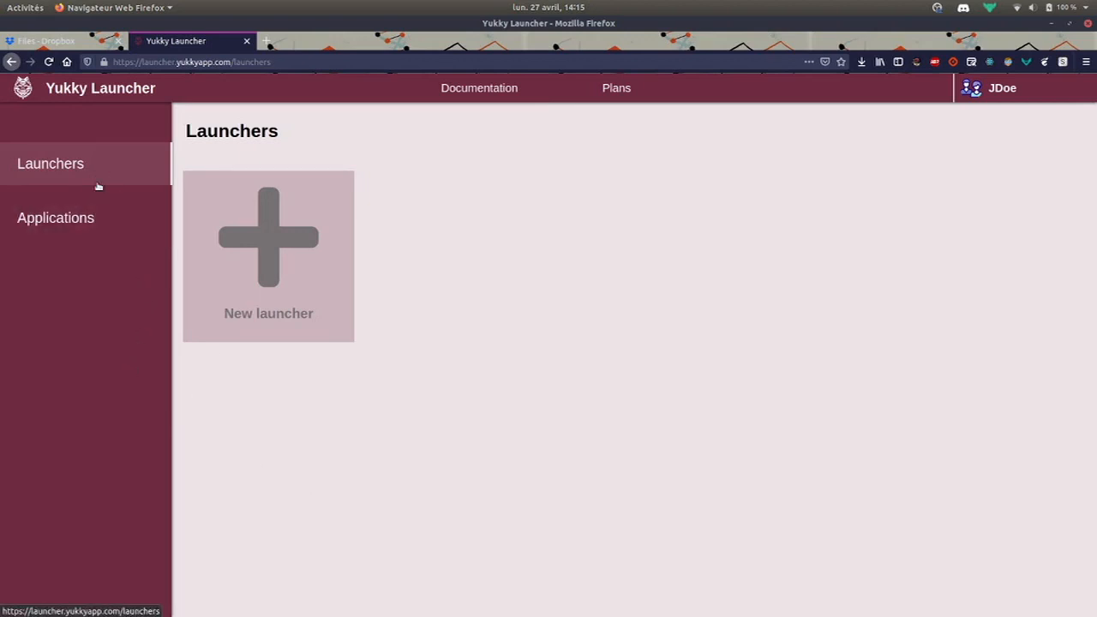
left_click(54, 215)
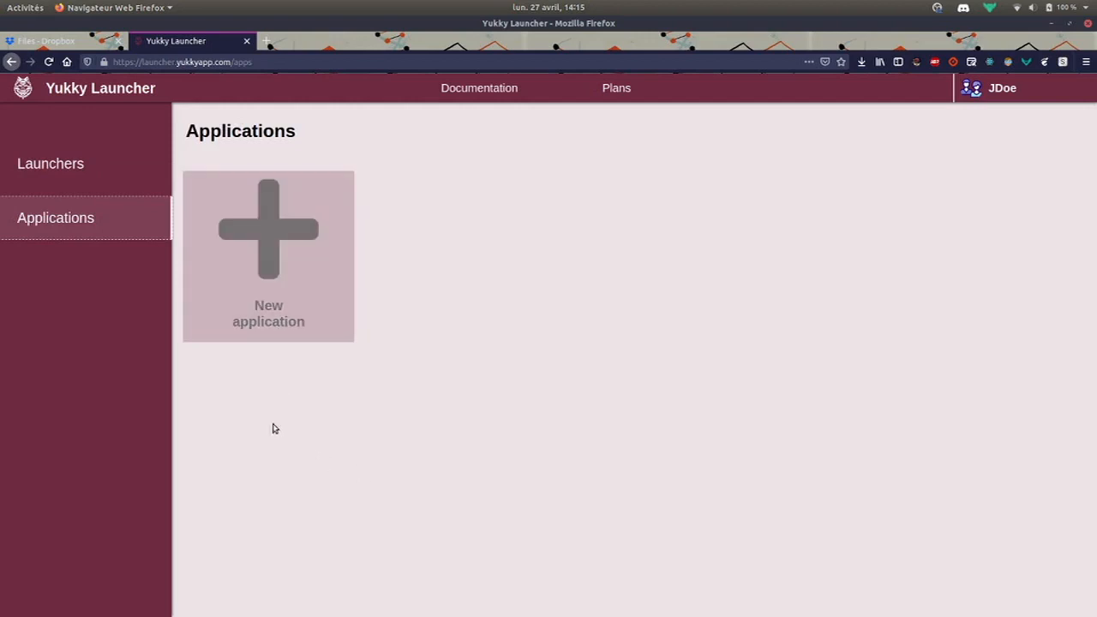
left_click(89, 172)
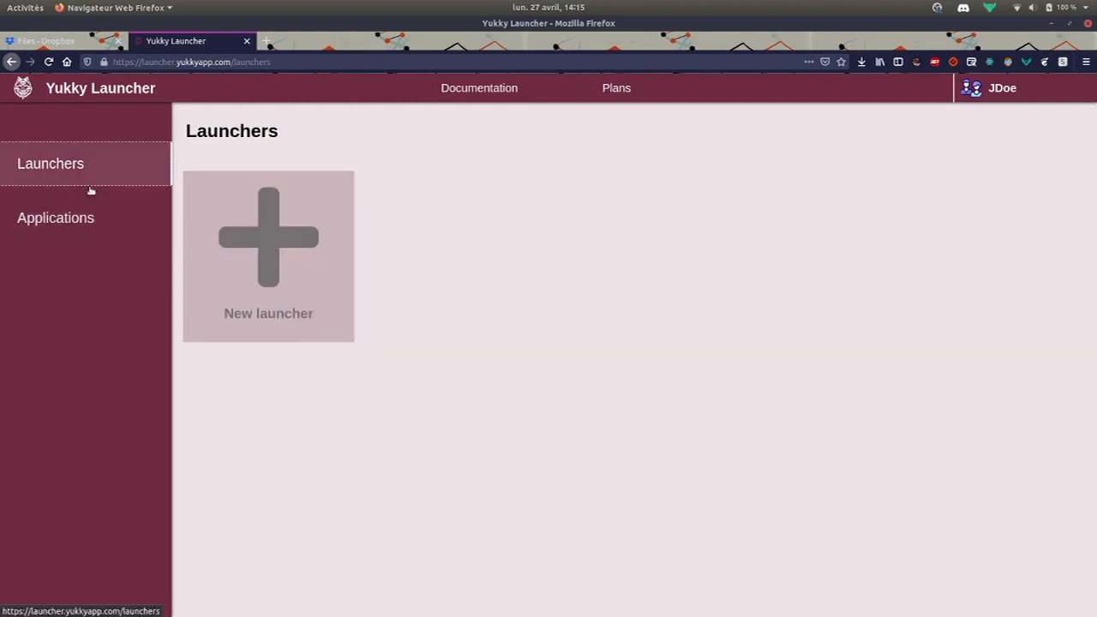
Create a new launcher named 'My awesome launcher'
left_click(265, 261)
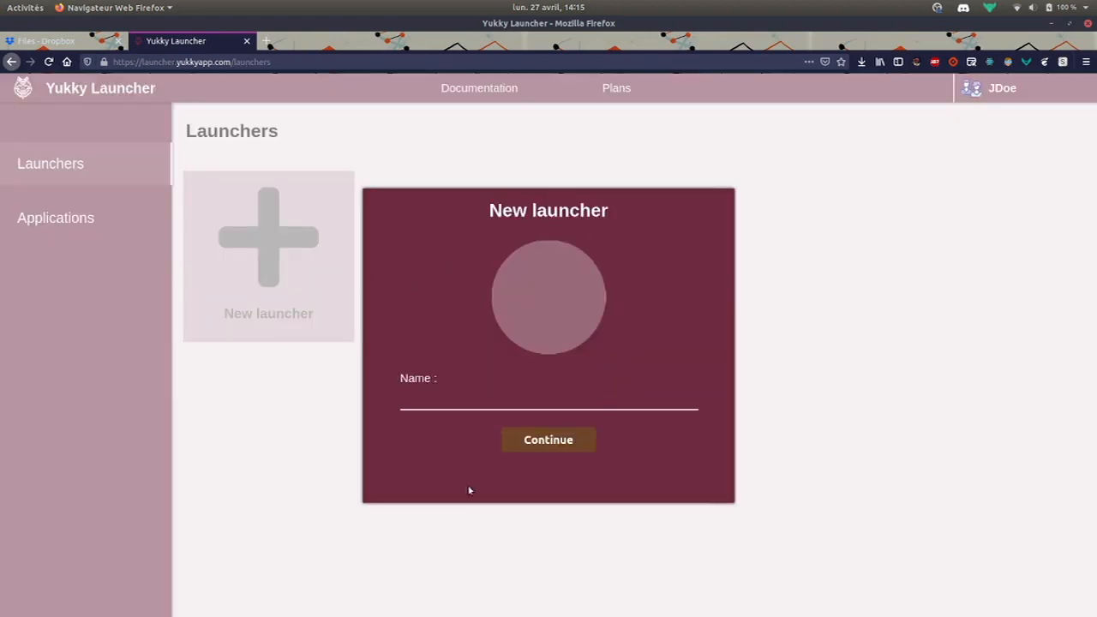
type("My awesome launcher")
left_click(532, 439)
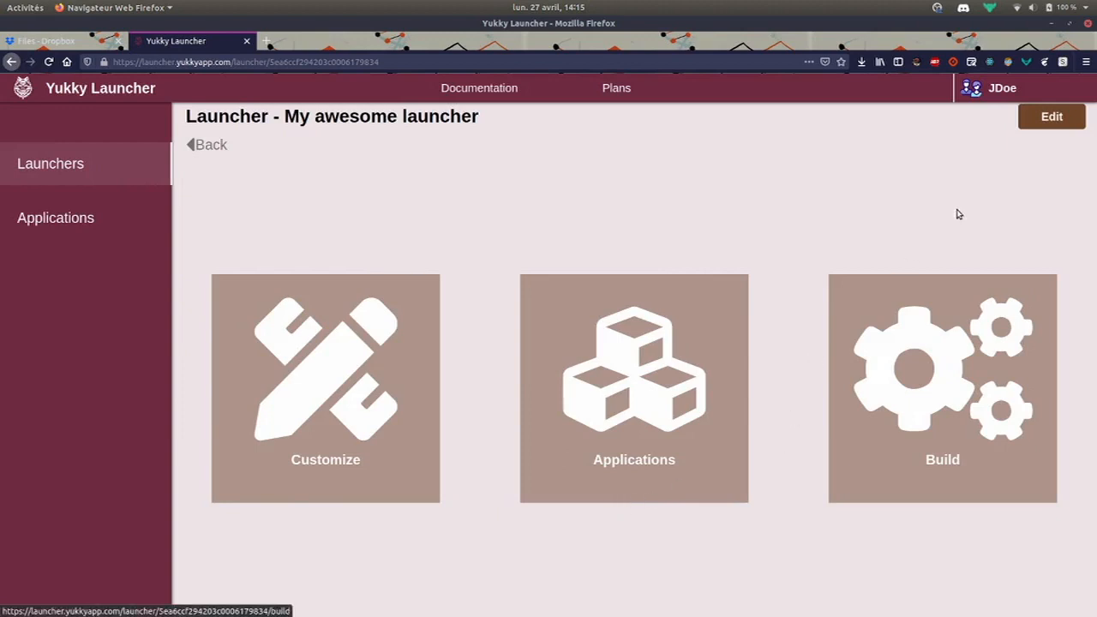
left_click(1051, 116)
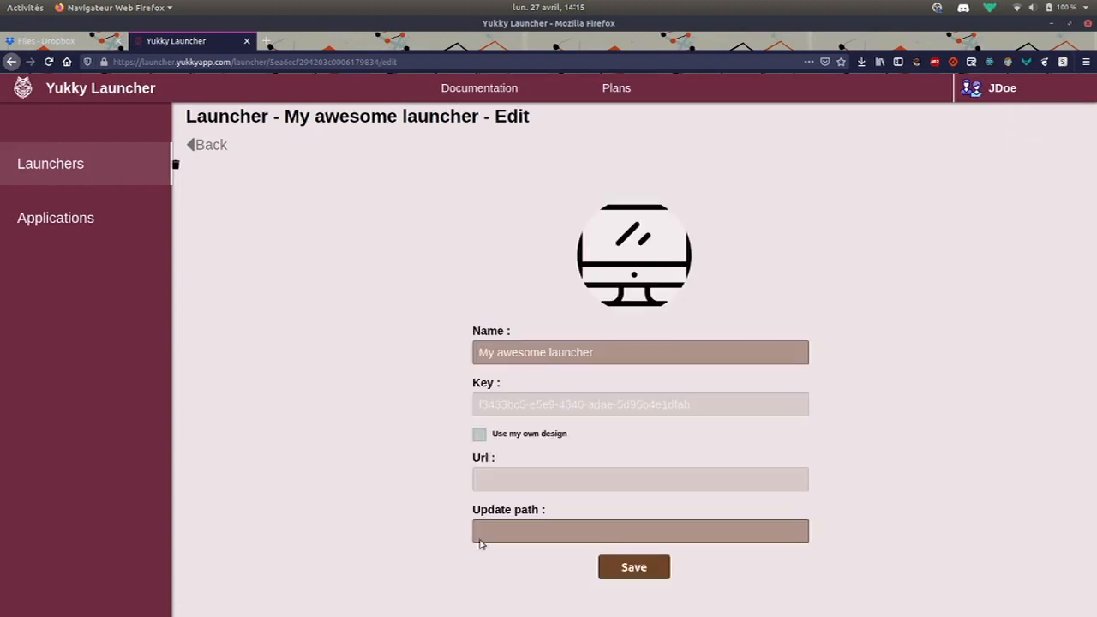
left_click_drag(629, 357, 349, 357)
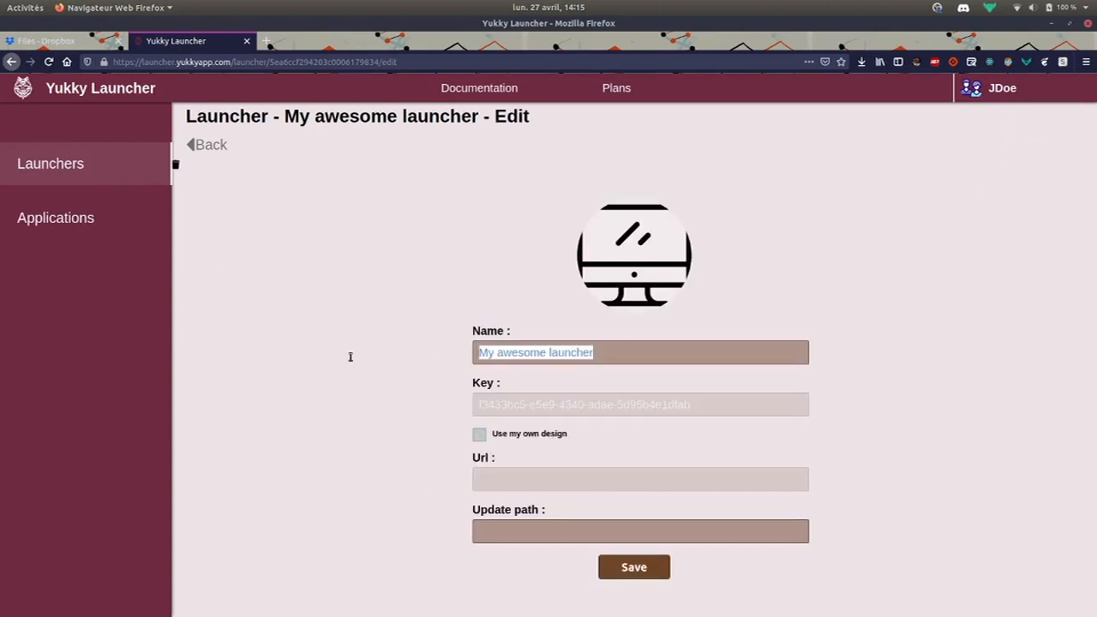
left_click(368, 362)
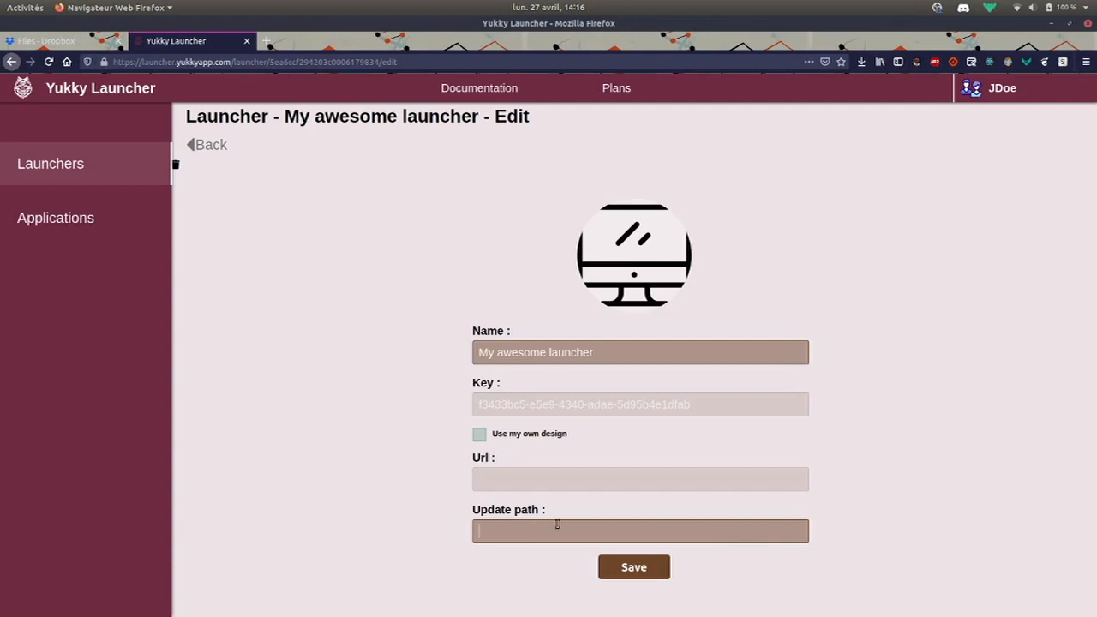
left_click_drag(553, 515, 473, 511)
left_click(476, 512)
left_click(210, 145)
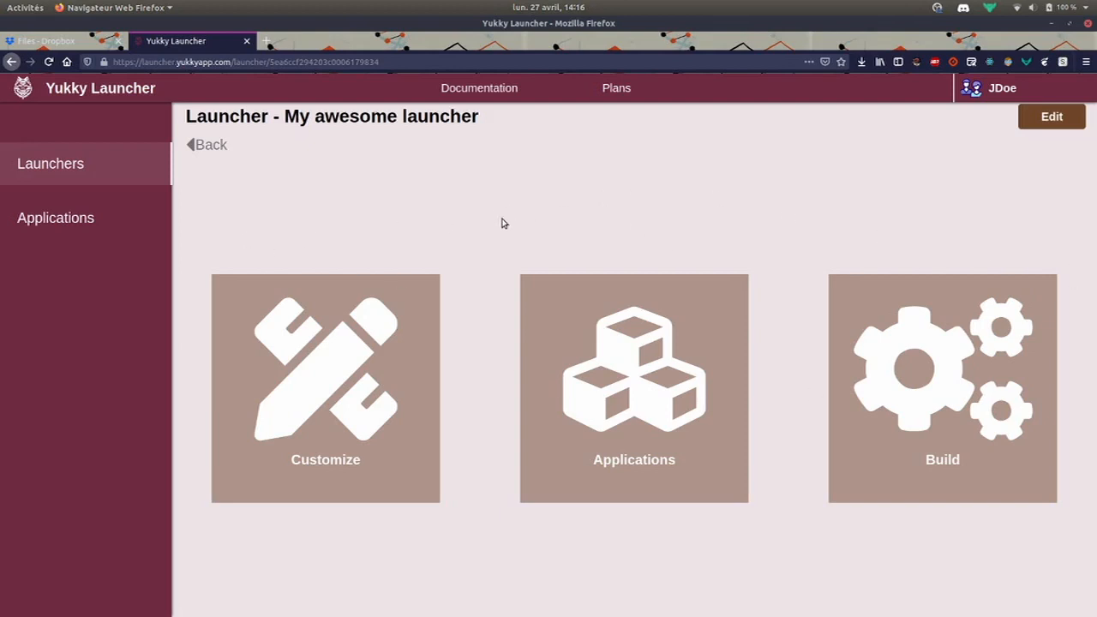
Build 'My awesome launcher' from its Build page, then go back to the overview
left_click(979, 388)
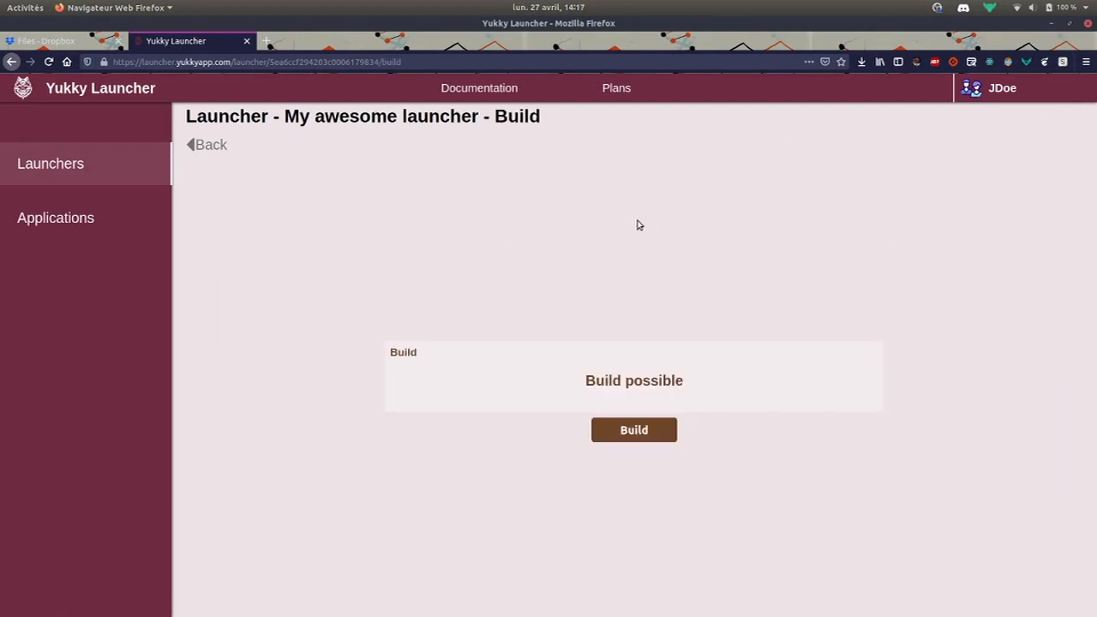
left_click(640, 436)
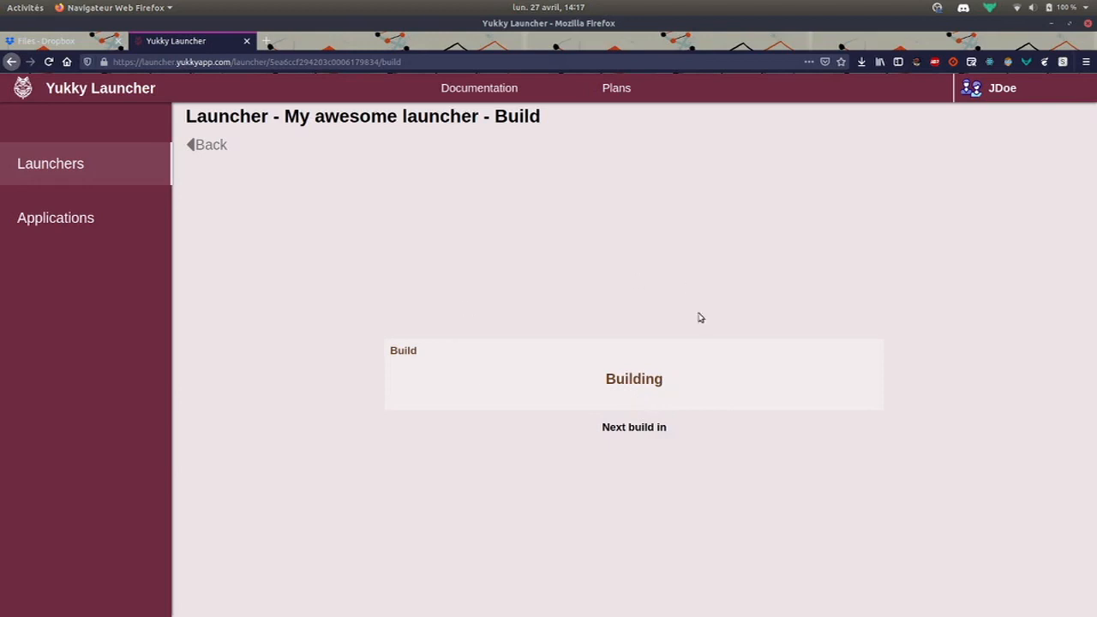
left_click(208, 146)
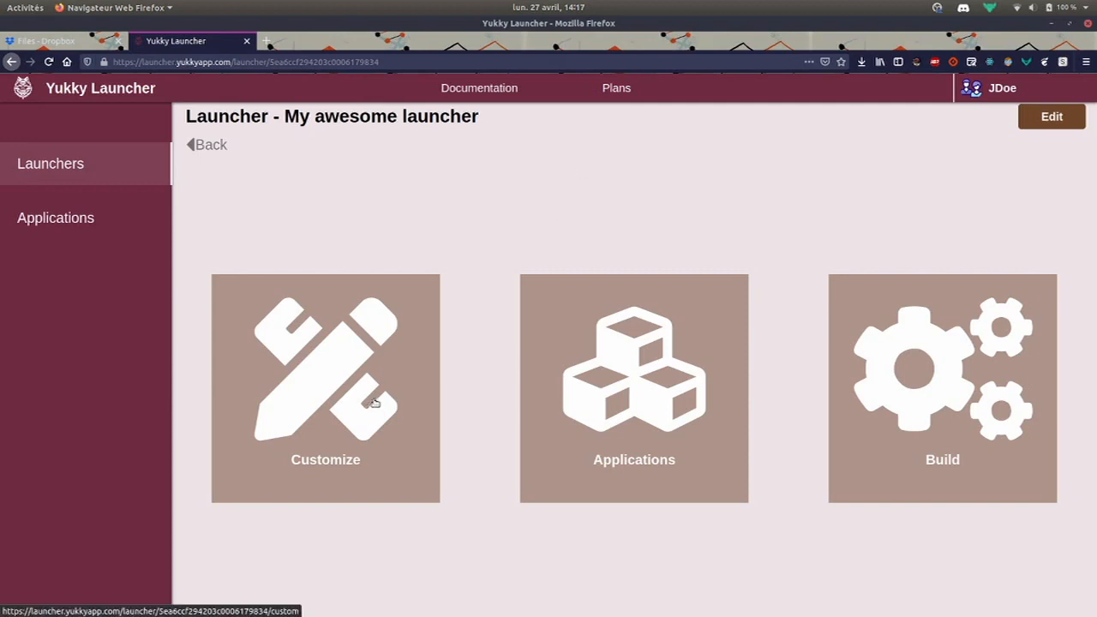
On the Customize page, replace the launcher title with 'My amesome launcher'
left_click(366, 388)
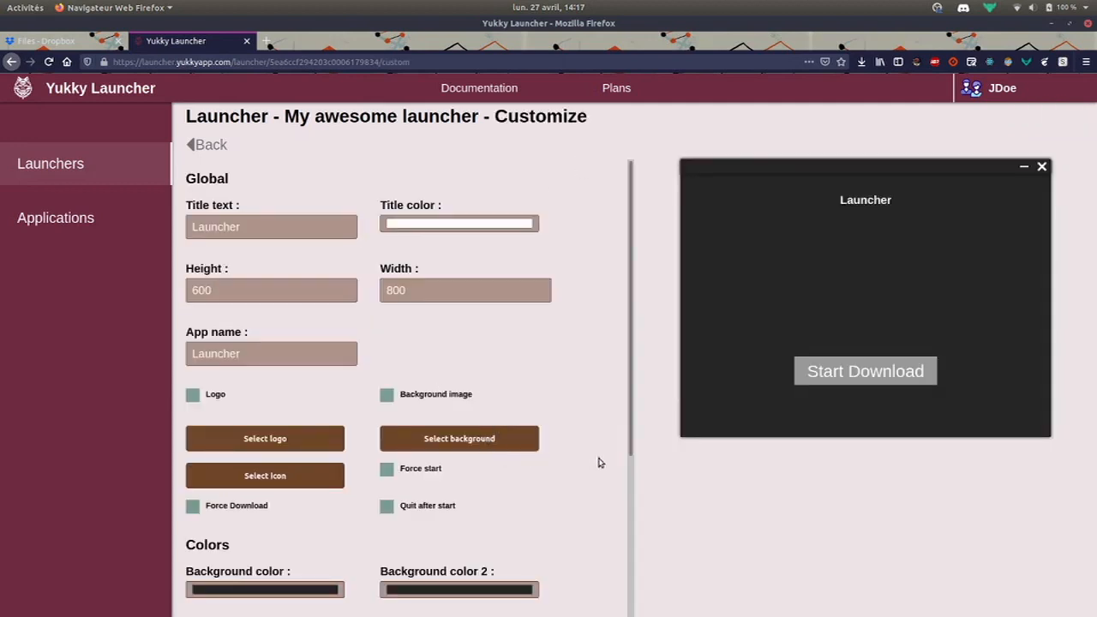
double_click(268, 225)
type("My ")
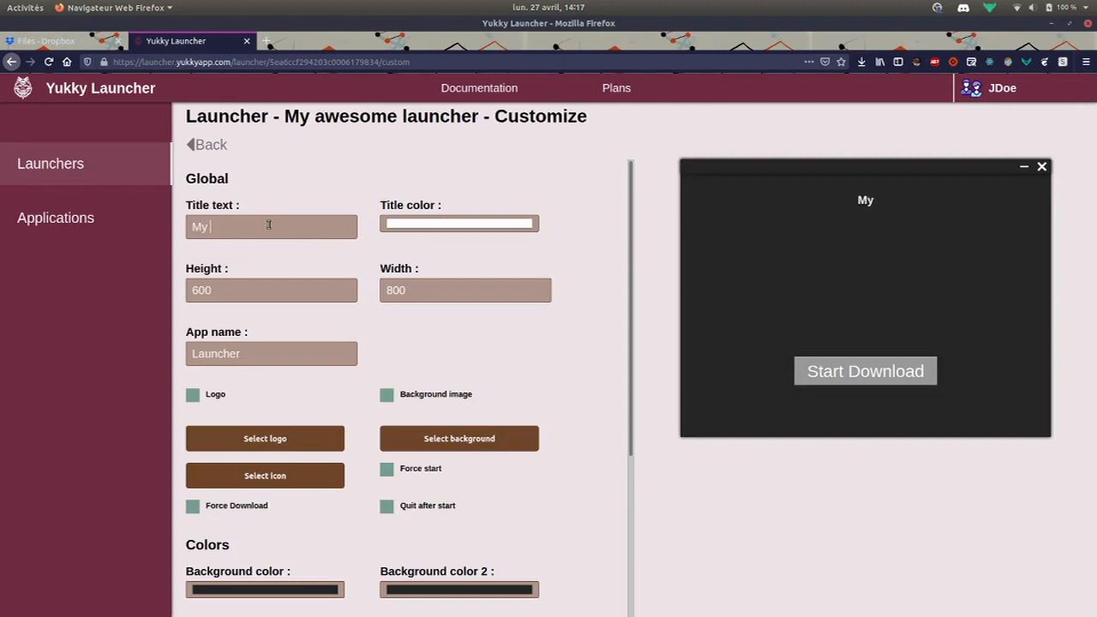
type("amesome ")
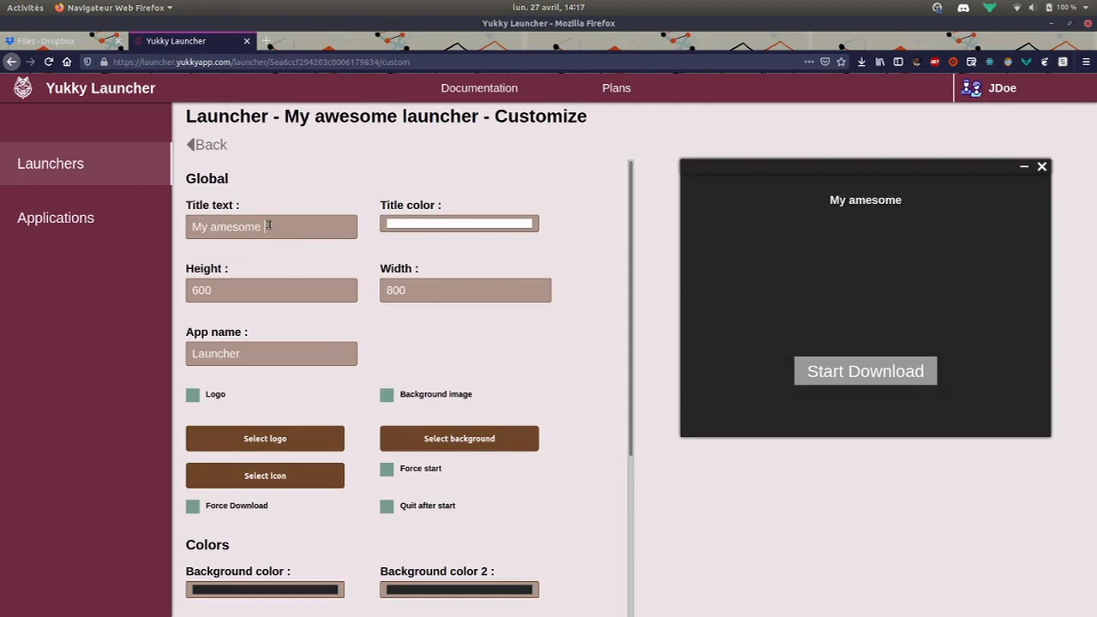
type("launcher")
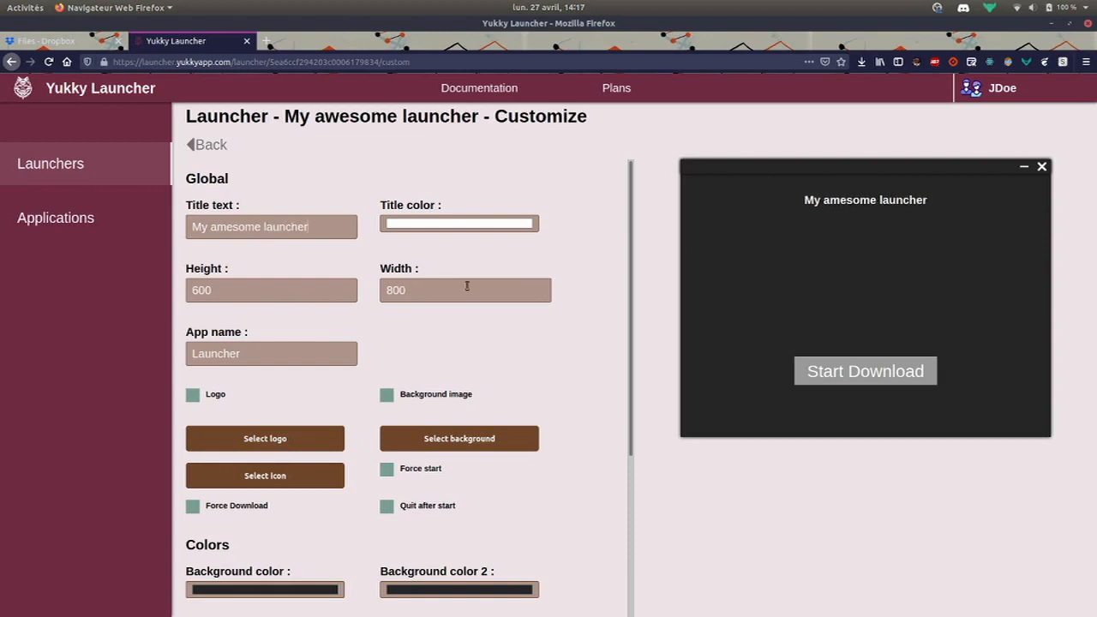
Review the Global and Colors settings, including the 600 by 800 window size and dark colours
scroll(518, 314, "down", 3)
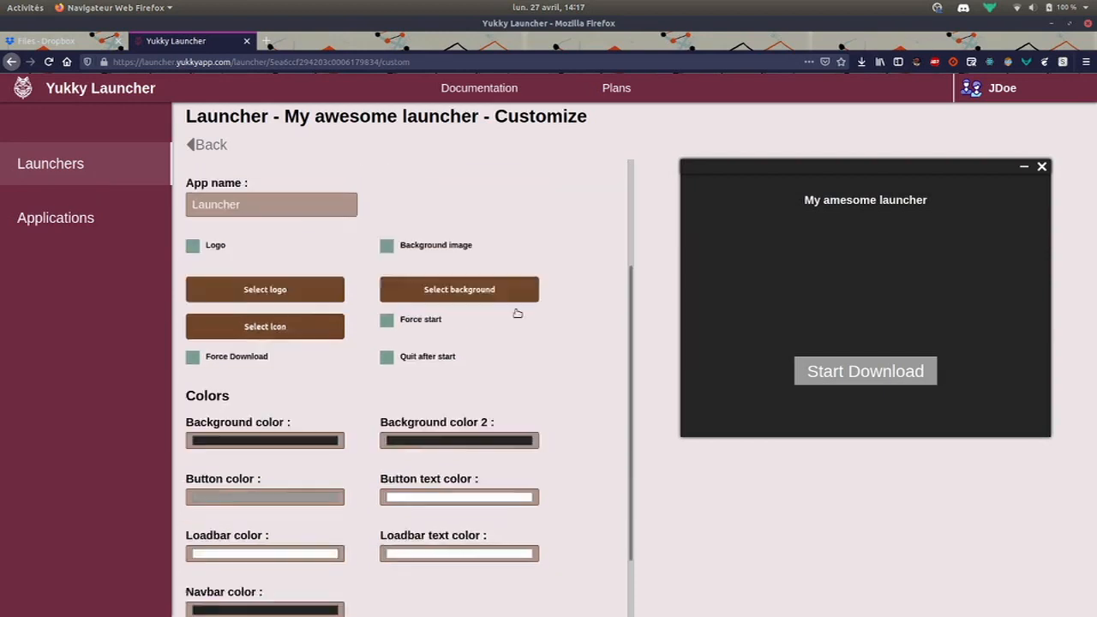
scroll(518, 313, "down", 2)
scroll(408, 439, "up", 5)
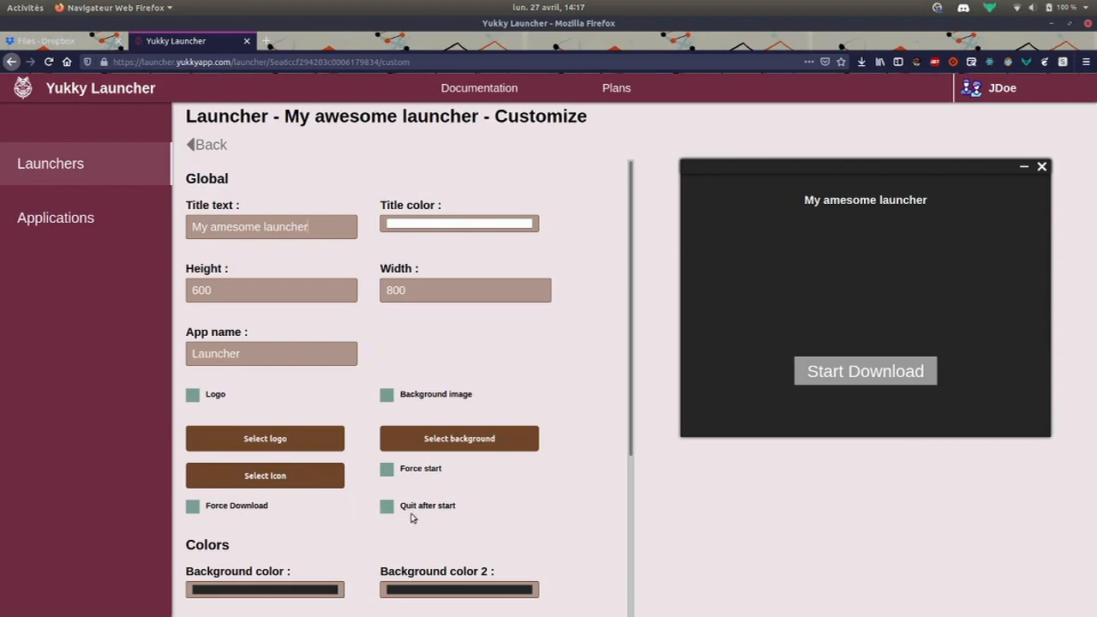
scroll(429, 525, "down", 1)
scroll(429, 524, "down", 1)
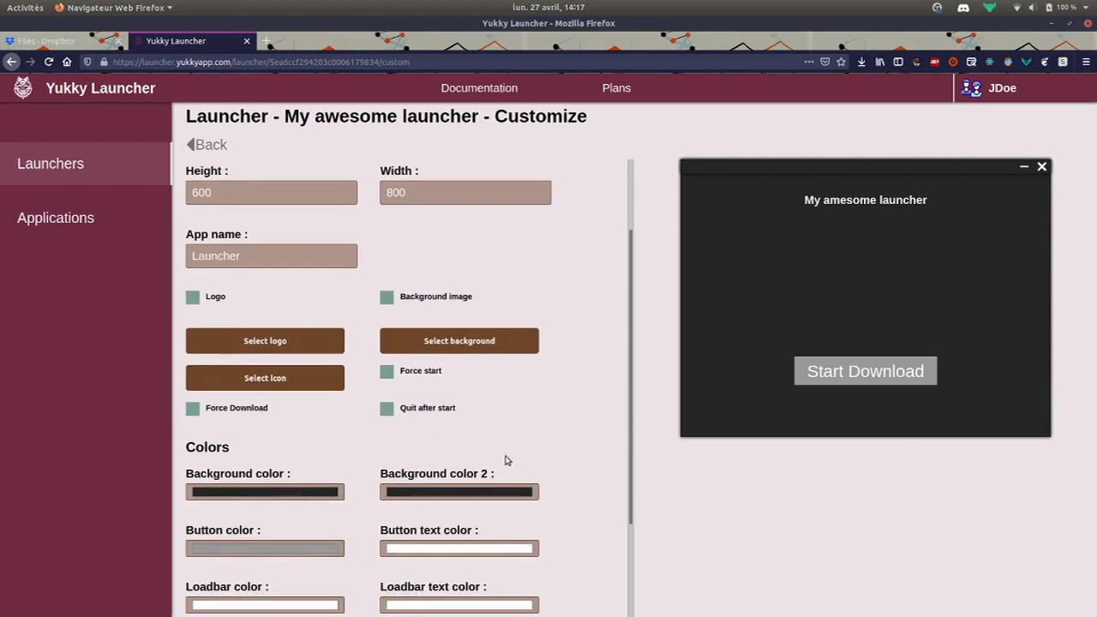
scroll(506, 458, "up", 2)
scroll(548, 506, "down", 3)
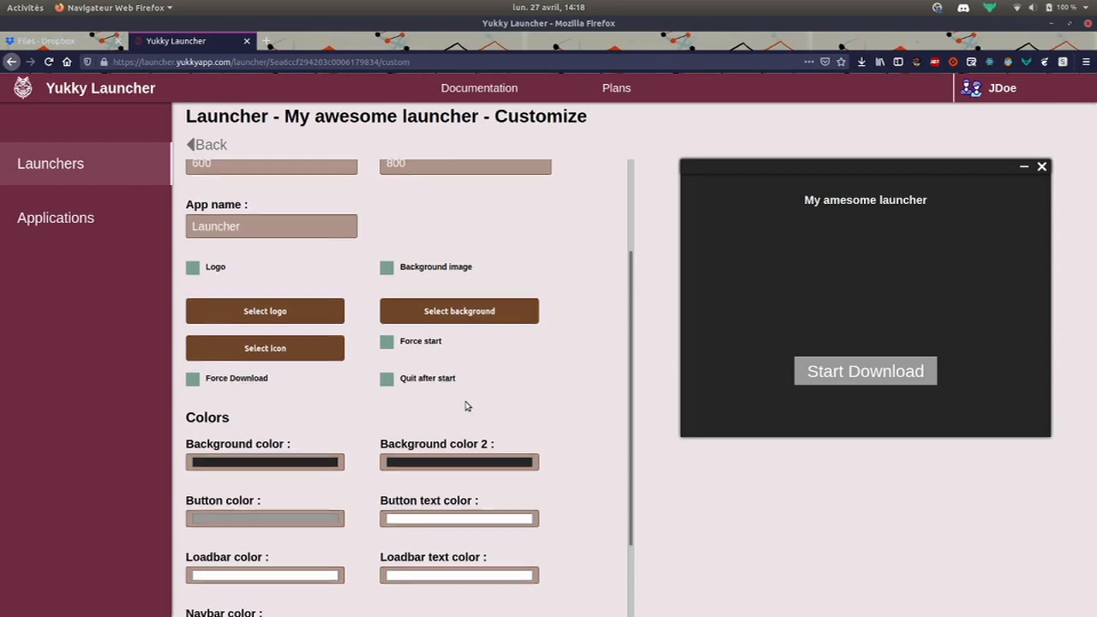
scroll(466, 405, "up", 3)
scroll(467, 405, "down", 2)
scroll(466, 405, "down", 1)
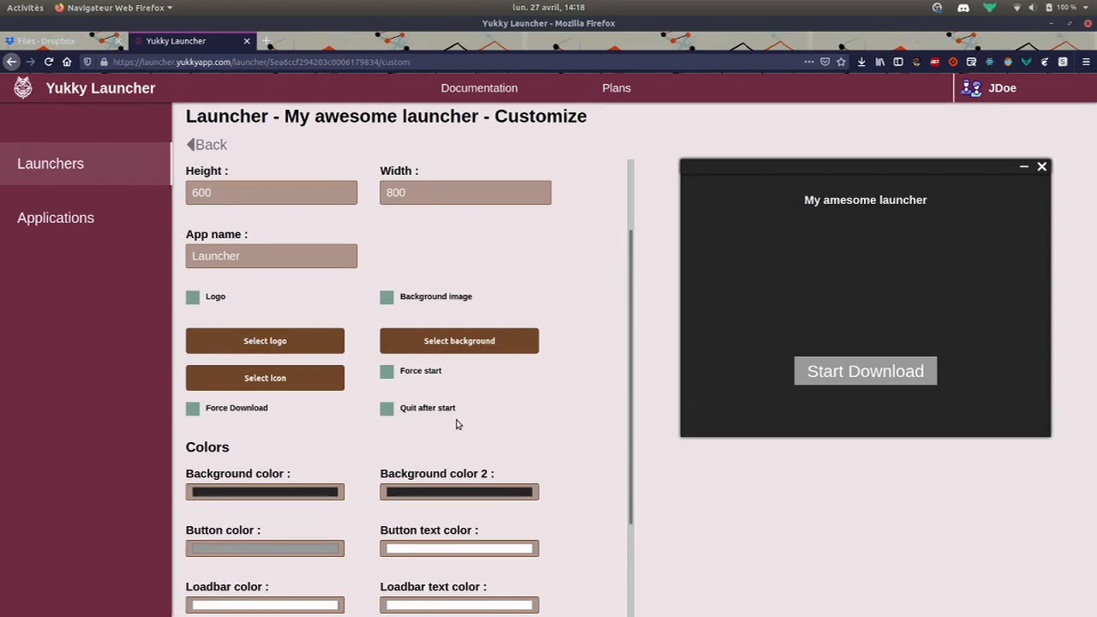
scroll(456, 424, "down", 3)
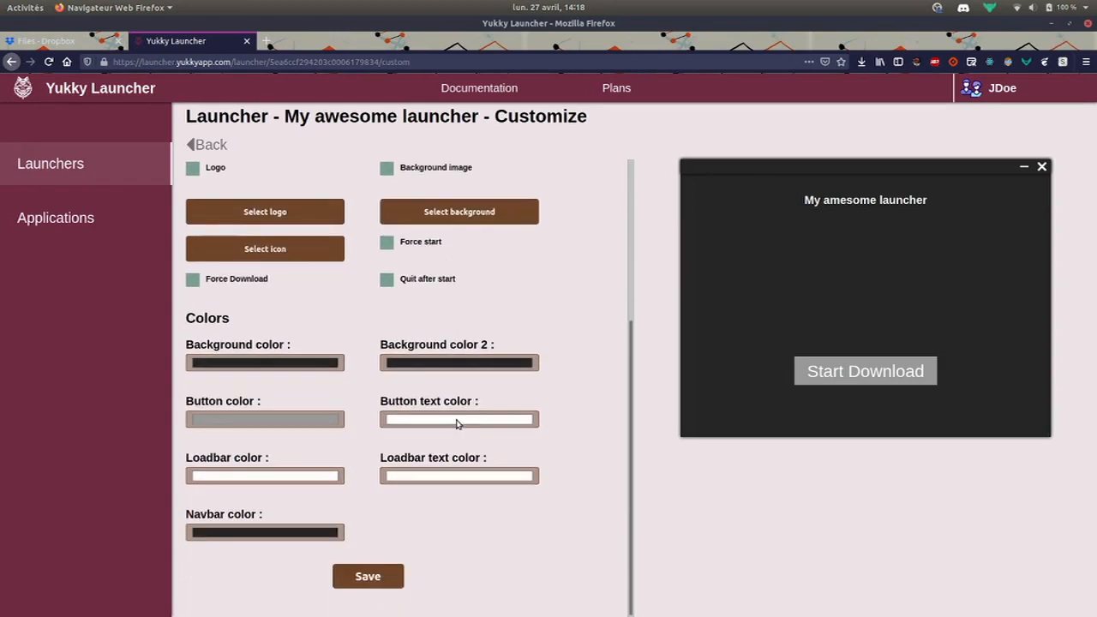
scroll(512, 427, "up", 4)
scroll(522, 432, "up", 2)
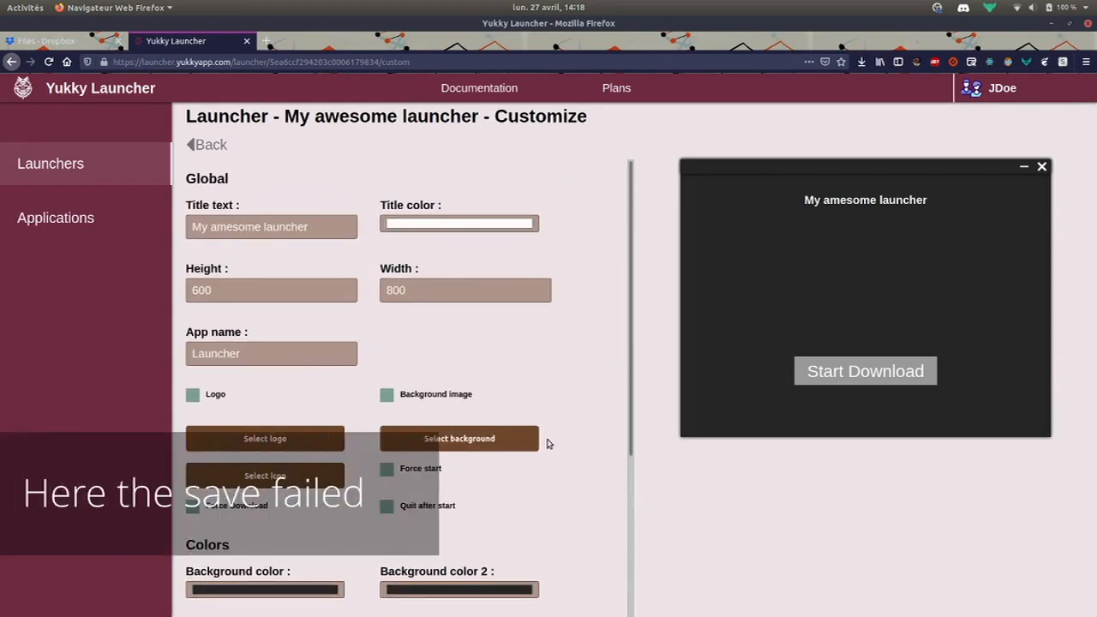
scroll(544, 443, "down", 3)
scroll(545, 446, "up", 3)
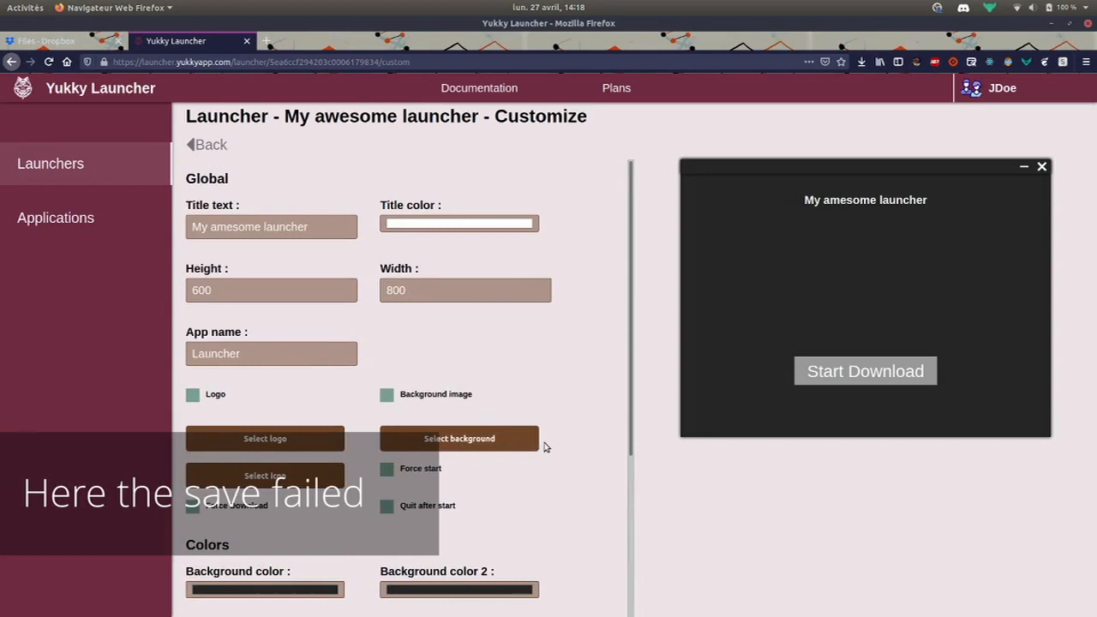
double_click(304, 228)
scroll(517, 367, "down", 3)
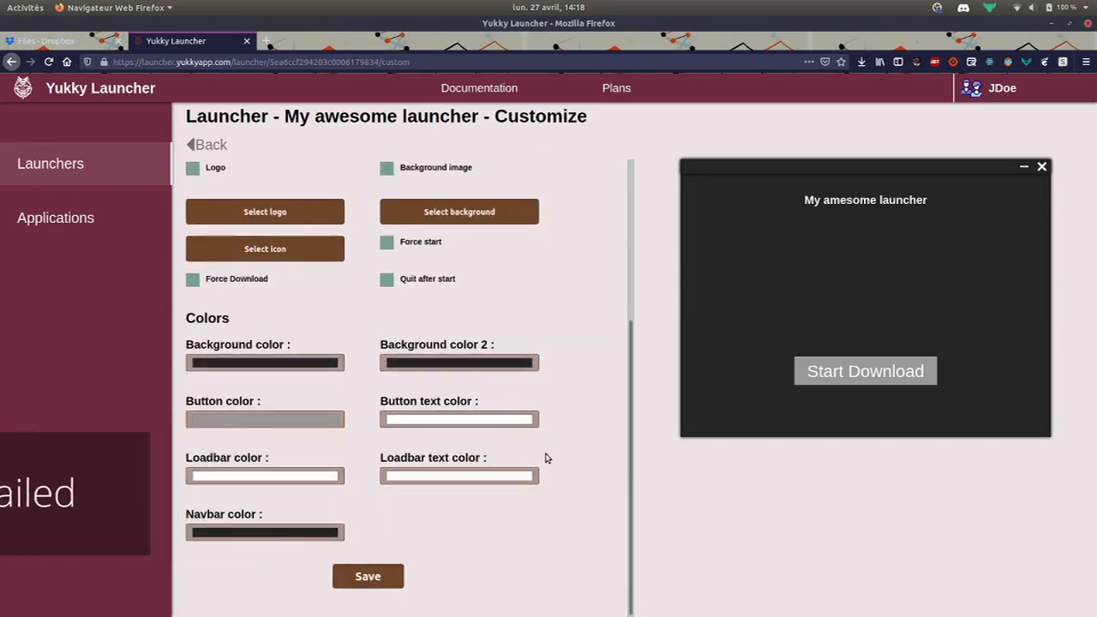
From the launcher overview, go to Applications and start a new application
left_click(208, 147)
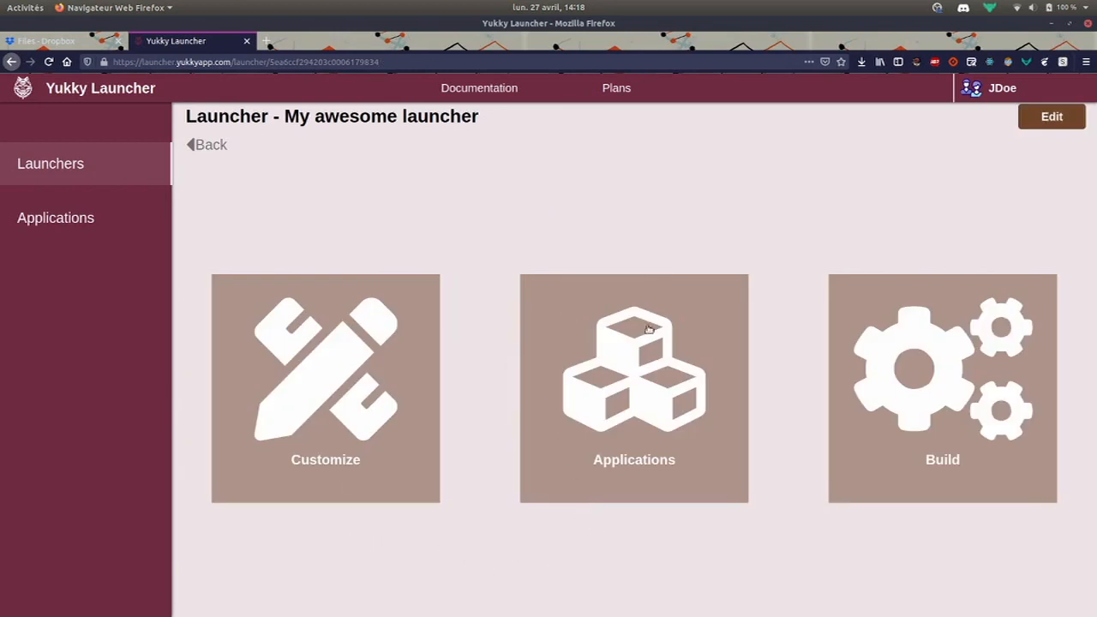
left_click(131, 225)
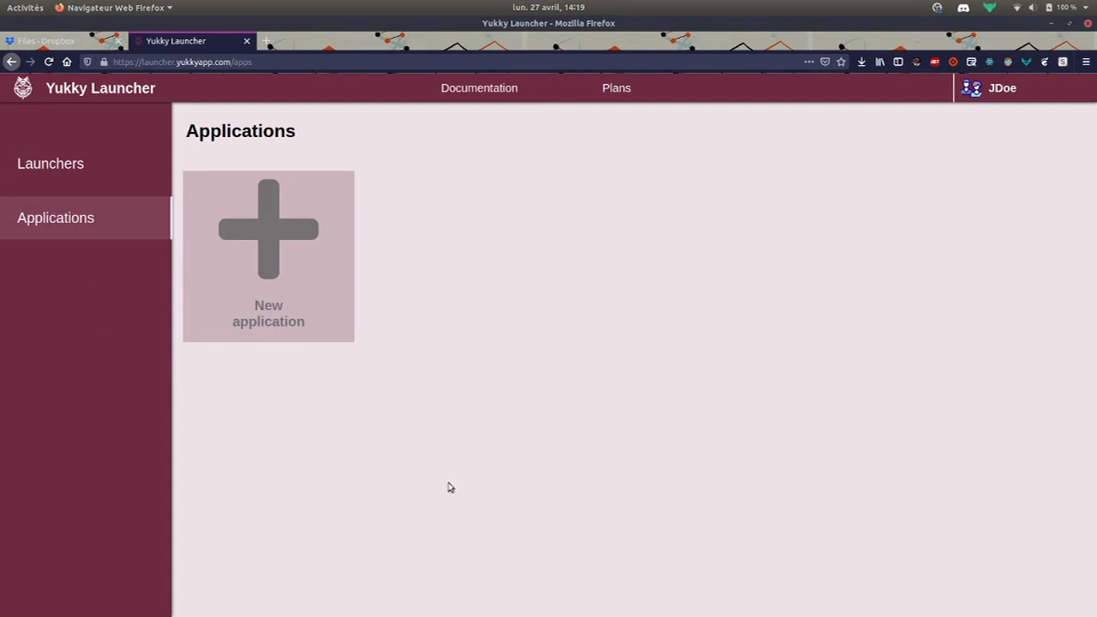
left_click(291, 274)
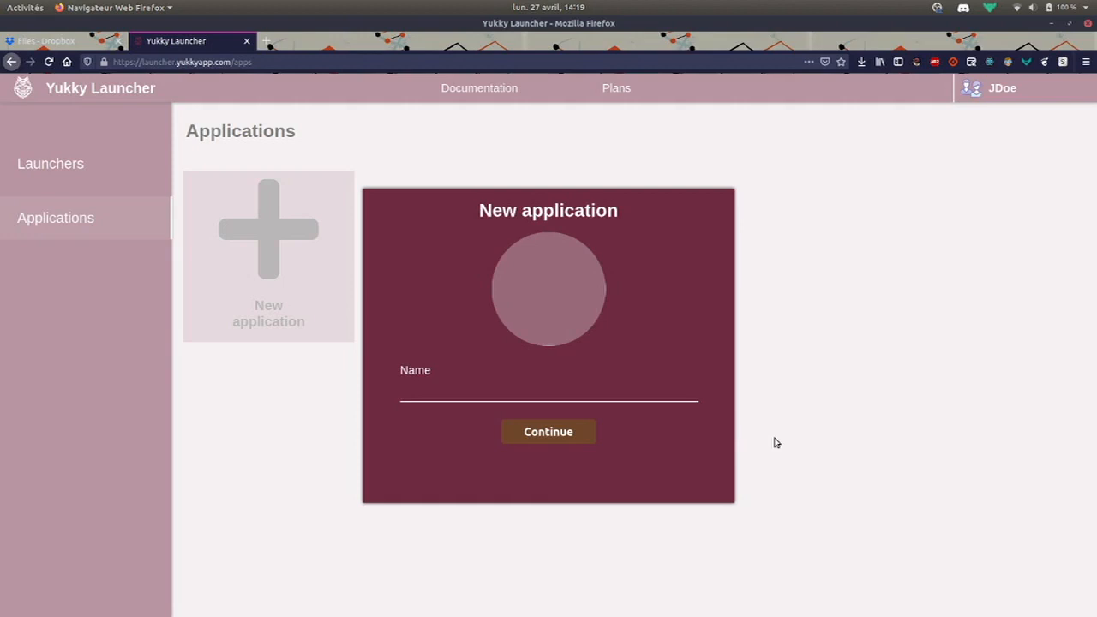
Create the AwesomeApp application and save its Infos settings with Linux as the platform
type("AwesomeApp")
left_click(587, 433)
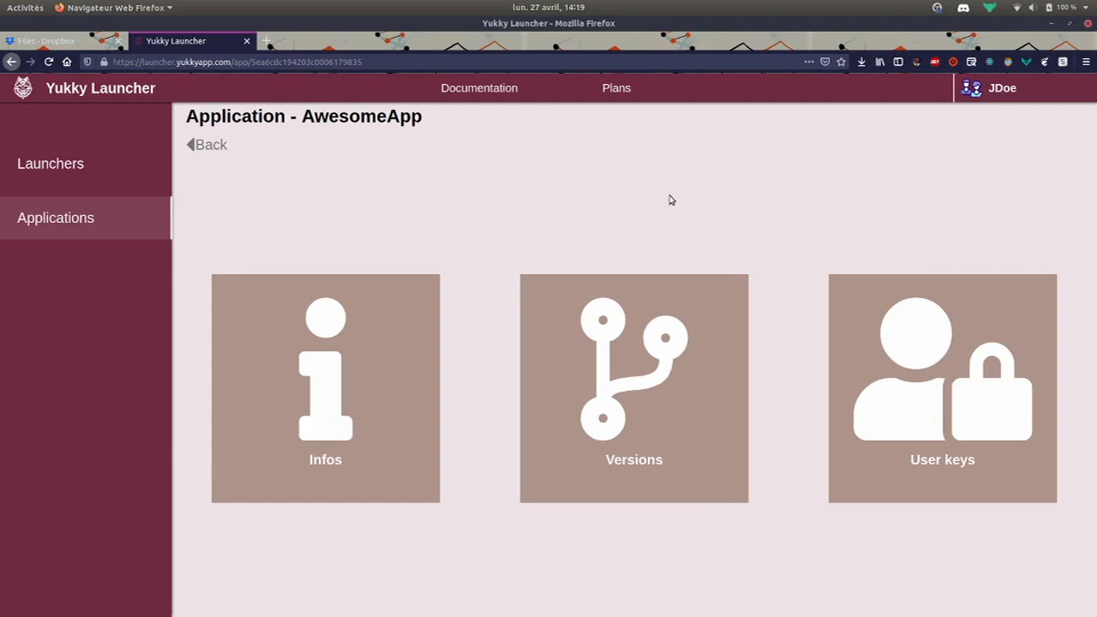
left_click(376, 359)
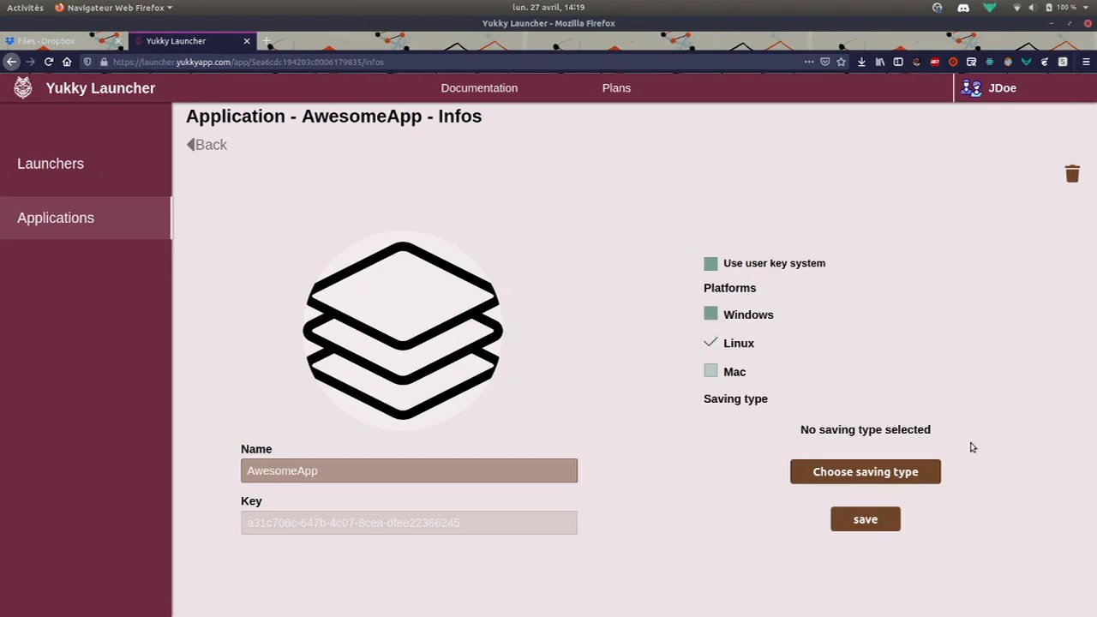
left_click(867, 525)
Set AwesomeApp's saving type to Dropbox and allow the Dropbox connection
left_click(874, 473)
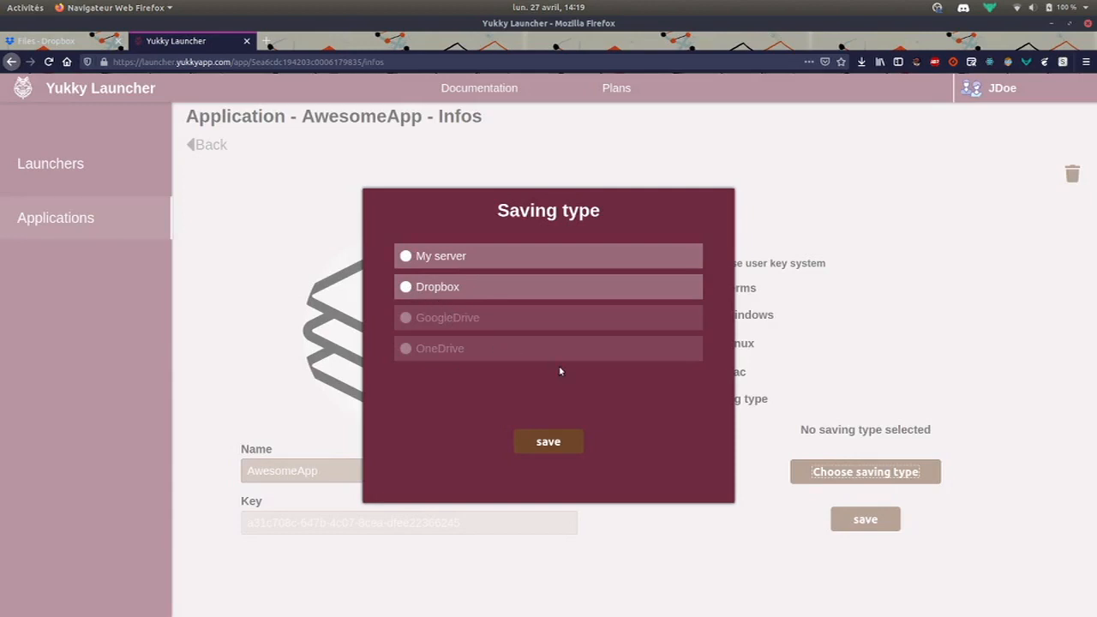
left_click(455, 287)
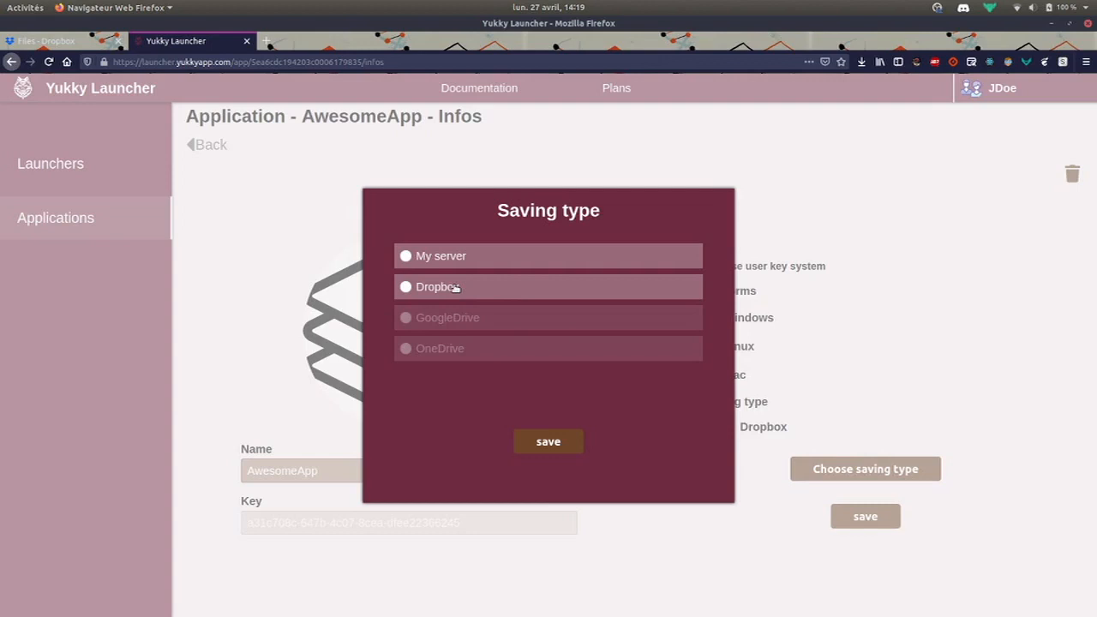
left_click(549, 441)
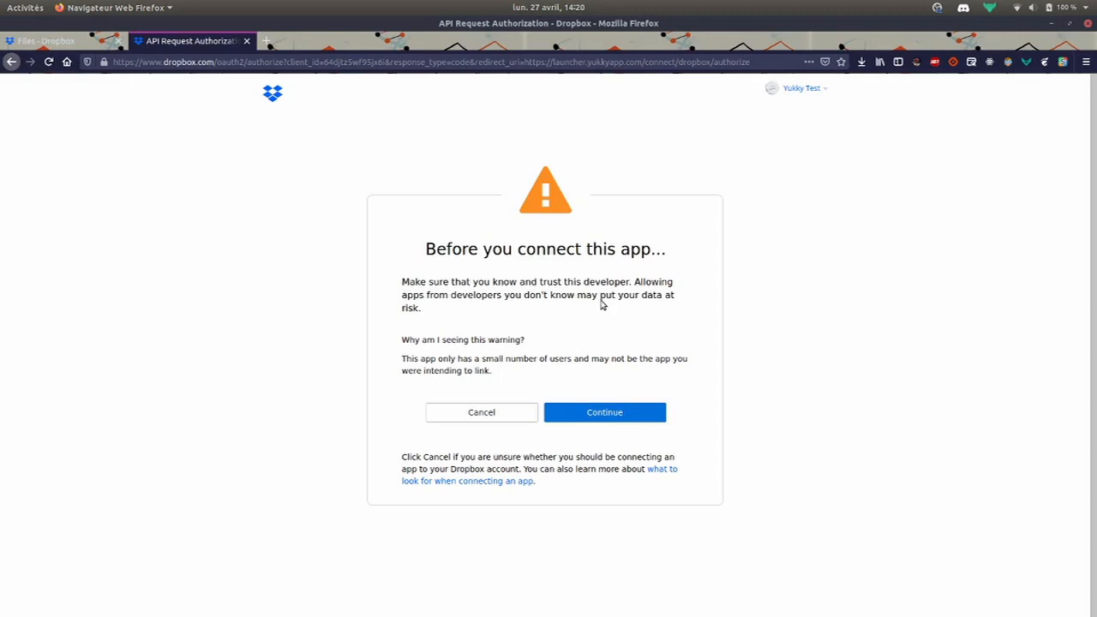
left_click(622, 414)
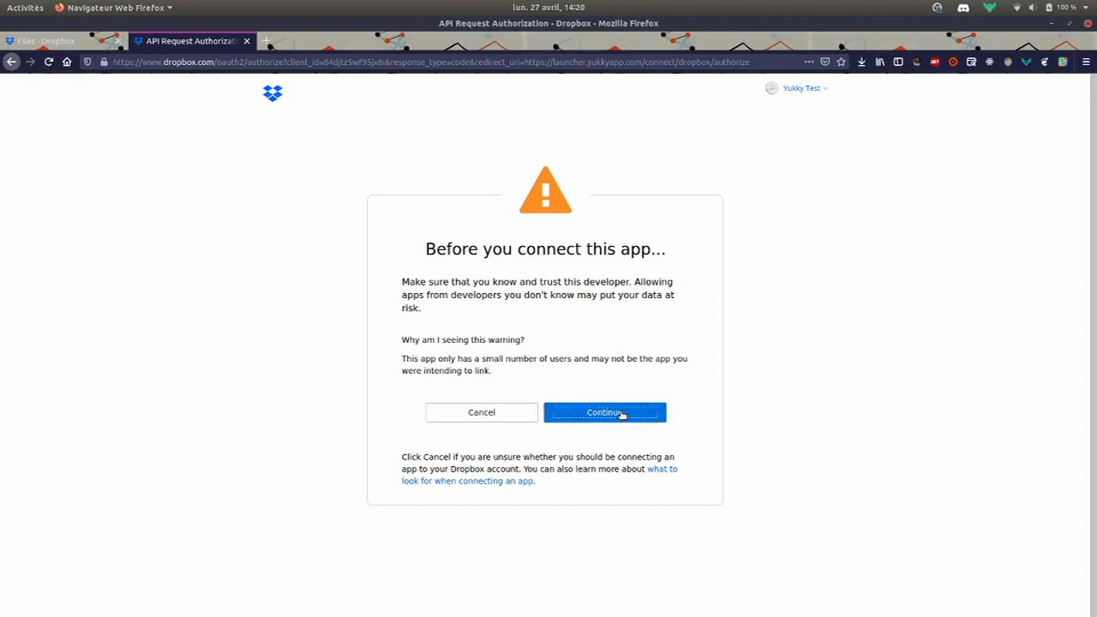
left_click(604, 285)
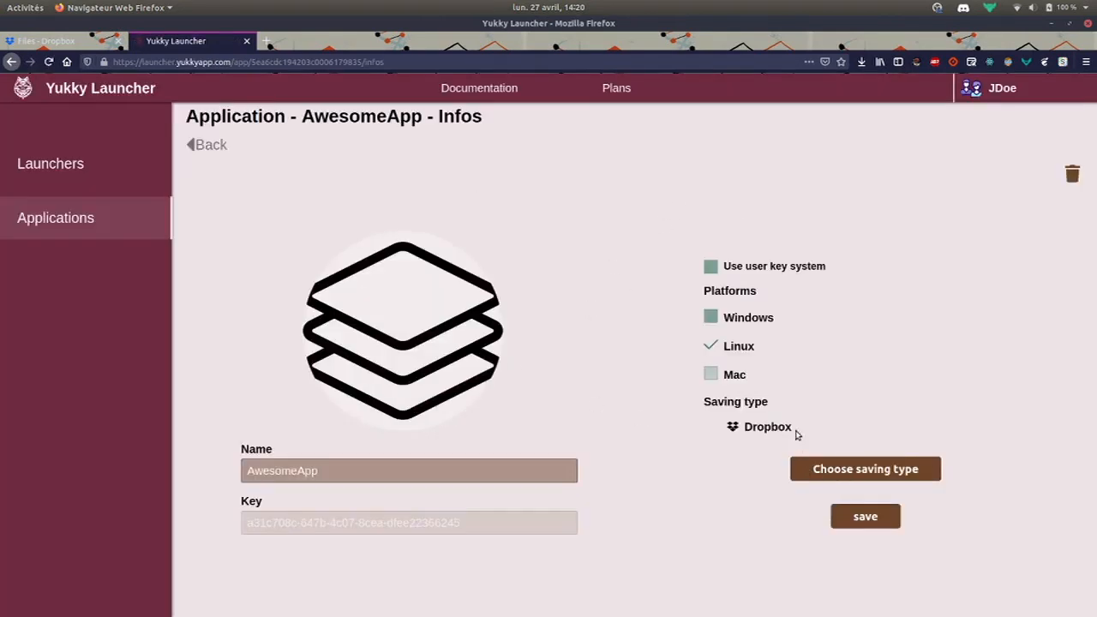
Return to the AwesomeApp overview and switch to the Dropbox files
left_click_drag(791, 427, 834, 426)
left_click(205, 145)
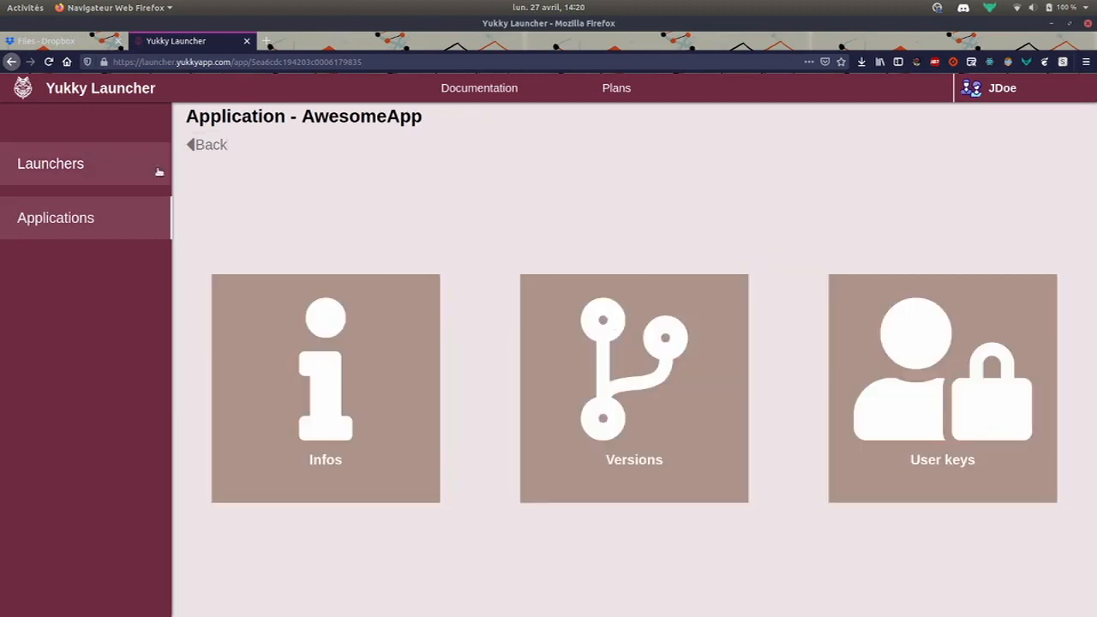
left_click(77, 41)
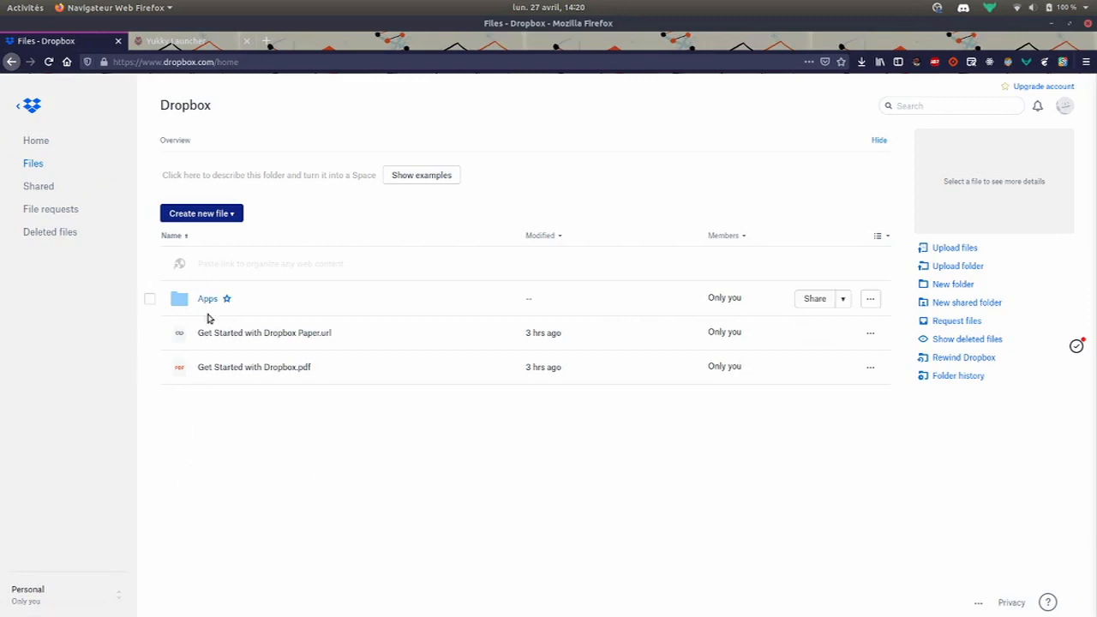
In Dropbox, open Apps > Yukky-Launcher, briefly opening AwesomeApp's info page in the launcher tab
left_click(205, 304)
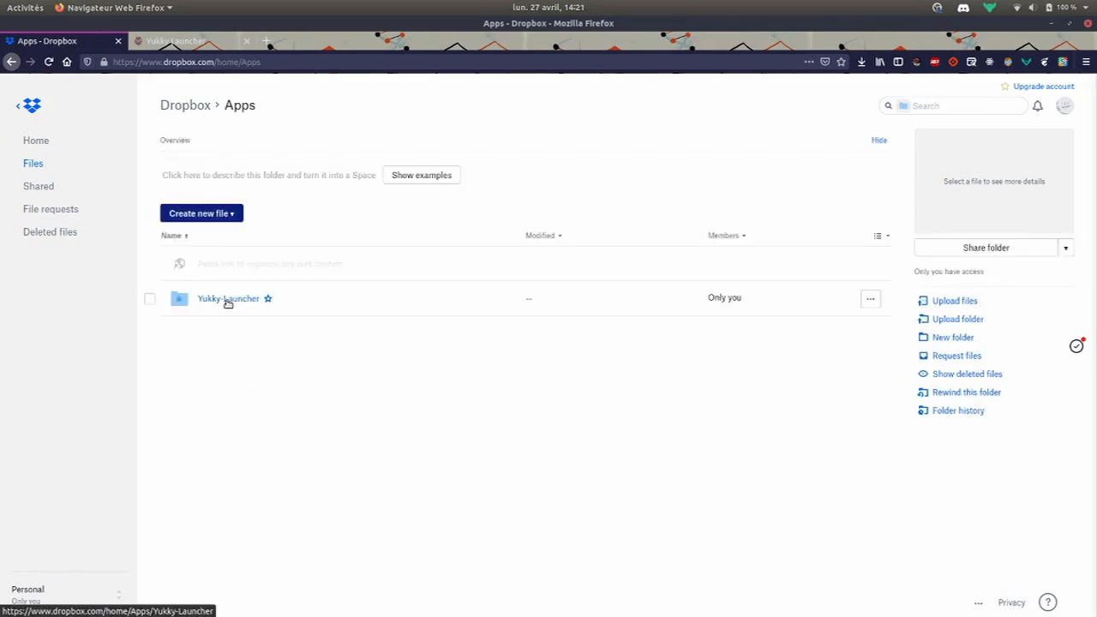
left_click(228, 300)
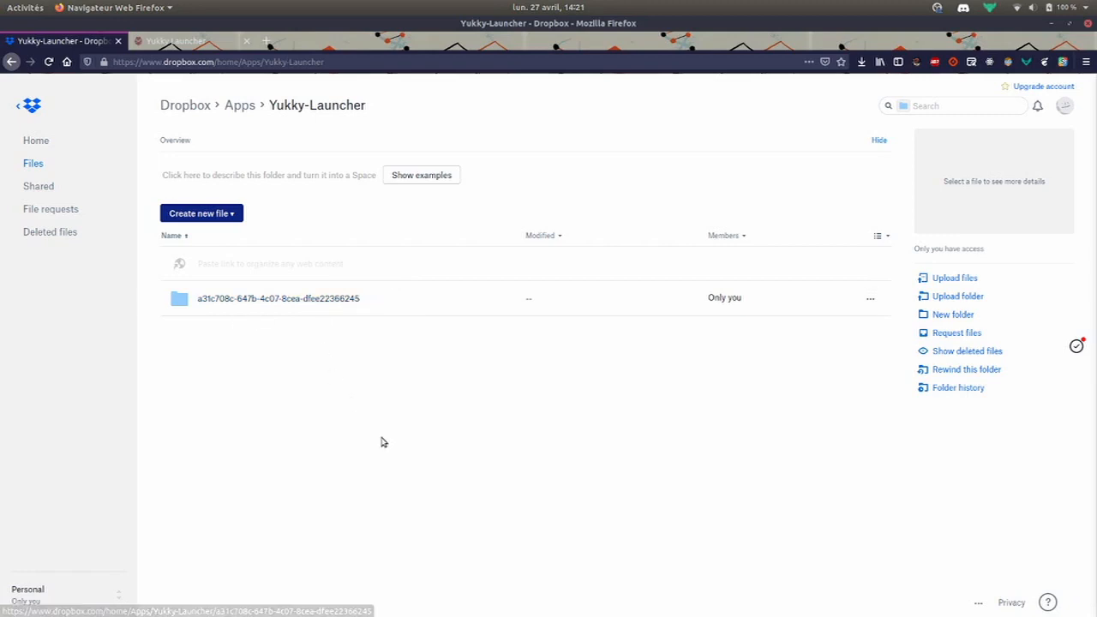
key("ctrl+Tab")
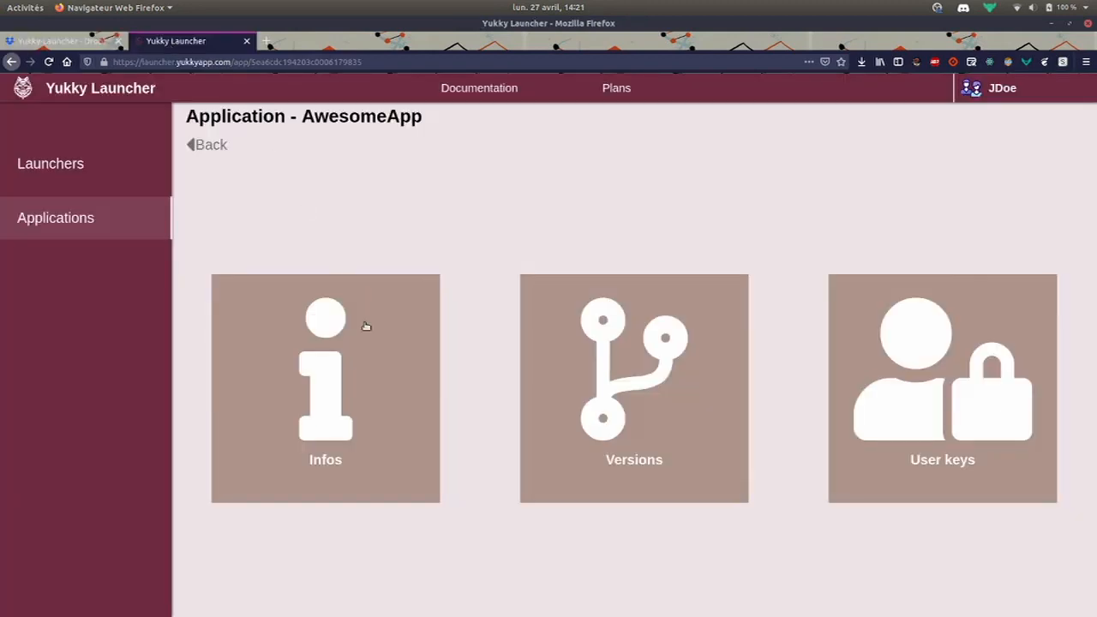
left_click(406, 283)
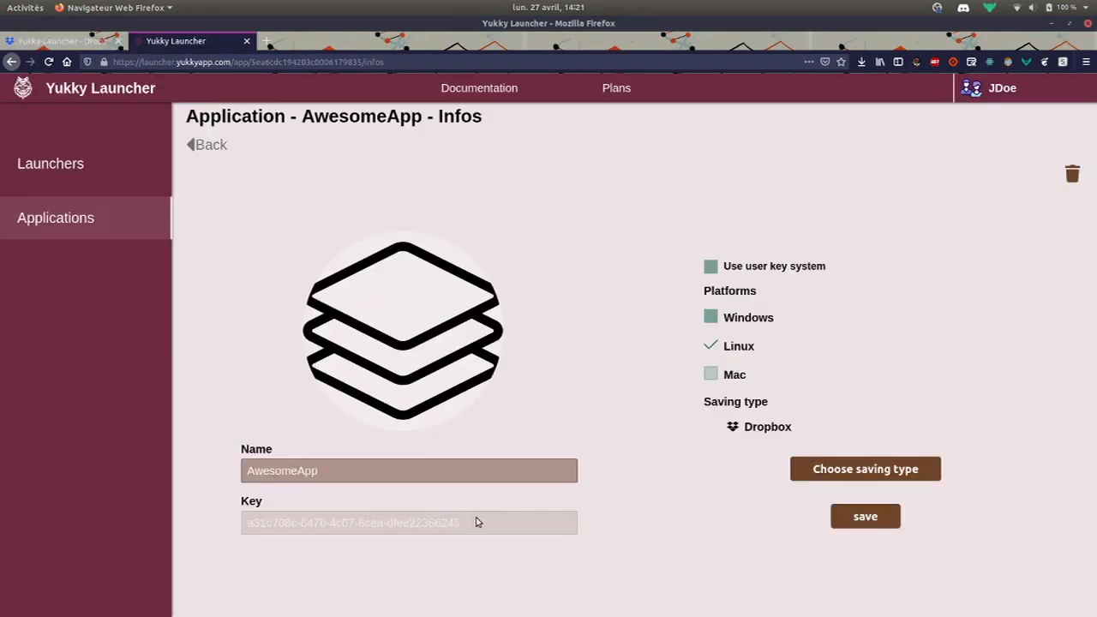
left_click(85, 43)
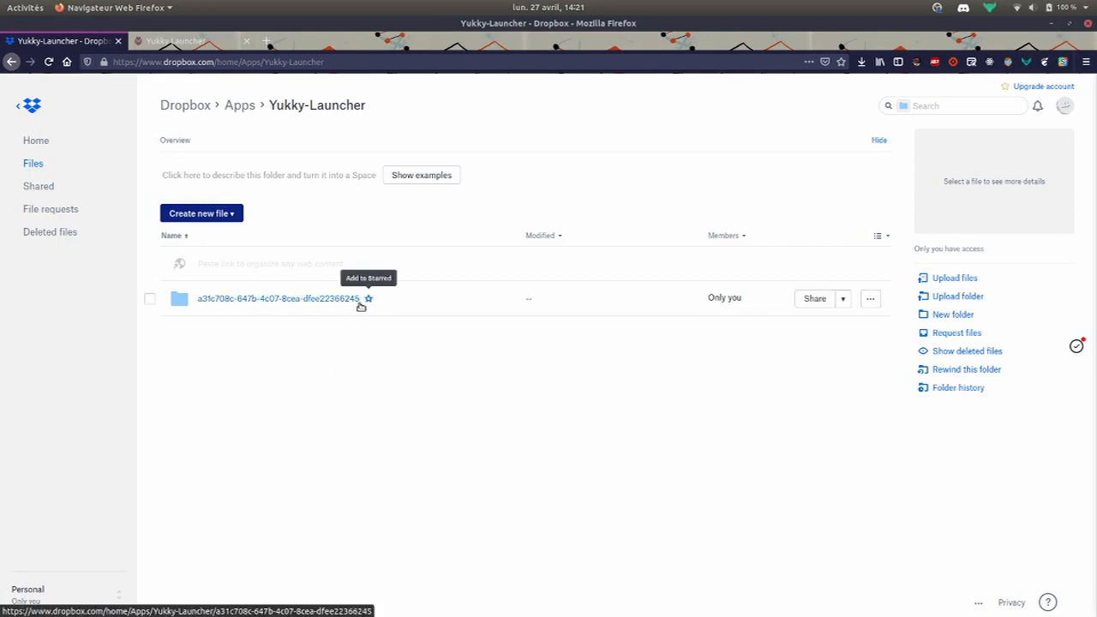
Browse the app's key folder, its last and versions subfolders, then return to AwesomeApp's info page
left_click(310, 298)
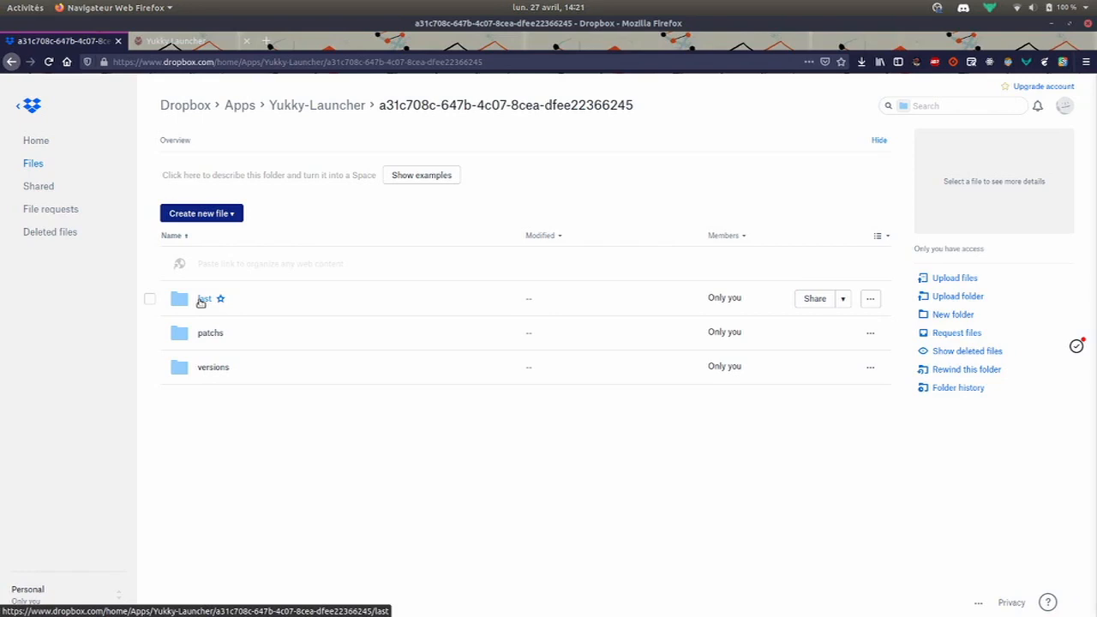
left_click(202, 299)
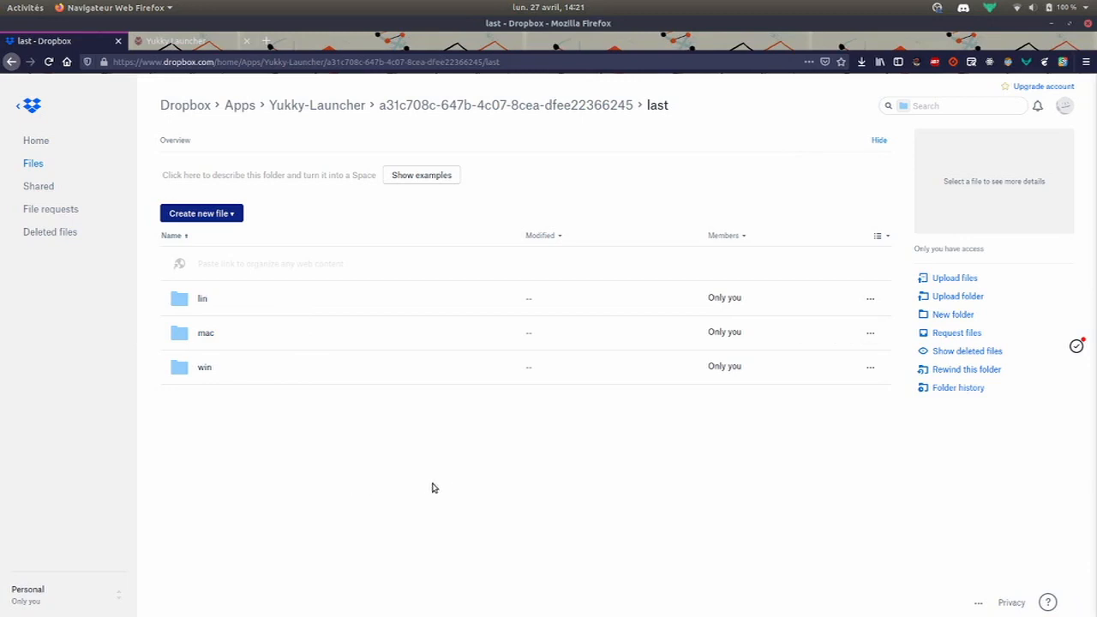
left_click(546, 104)
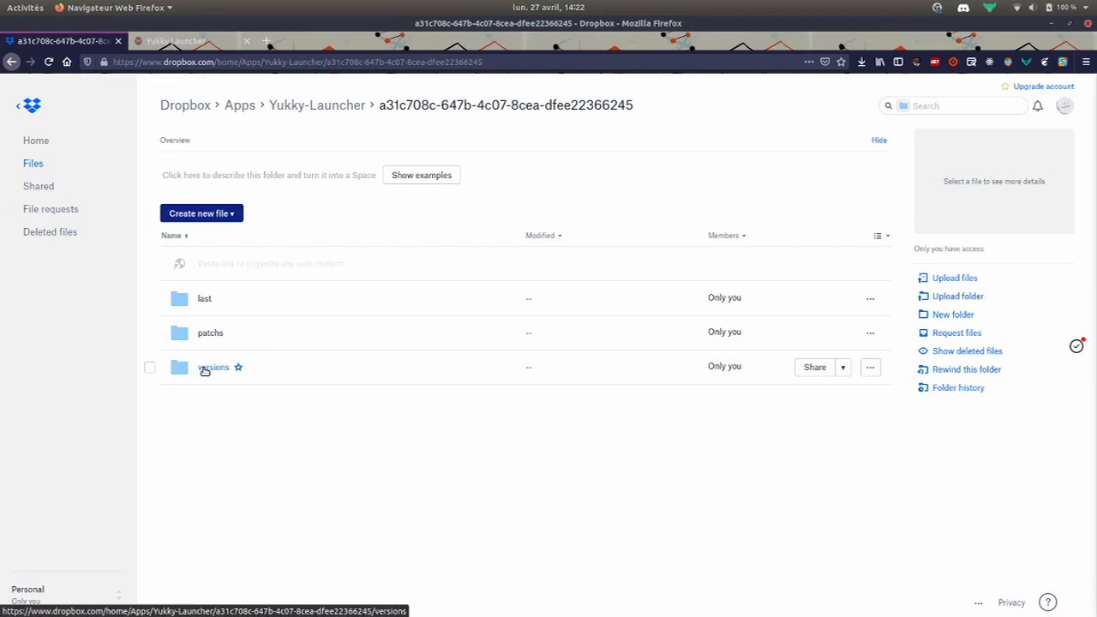
left_click(210, 368)
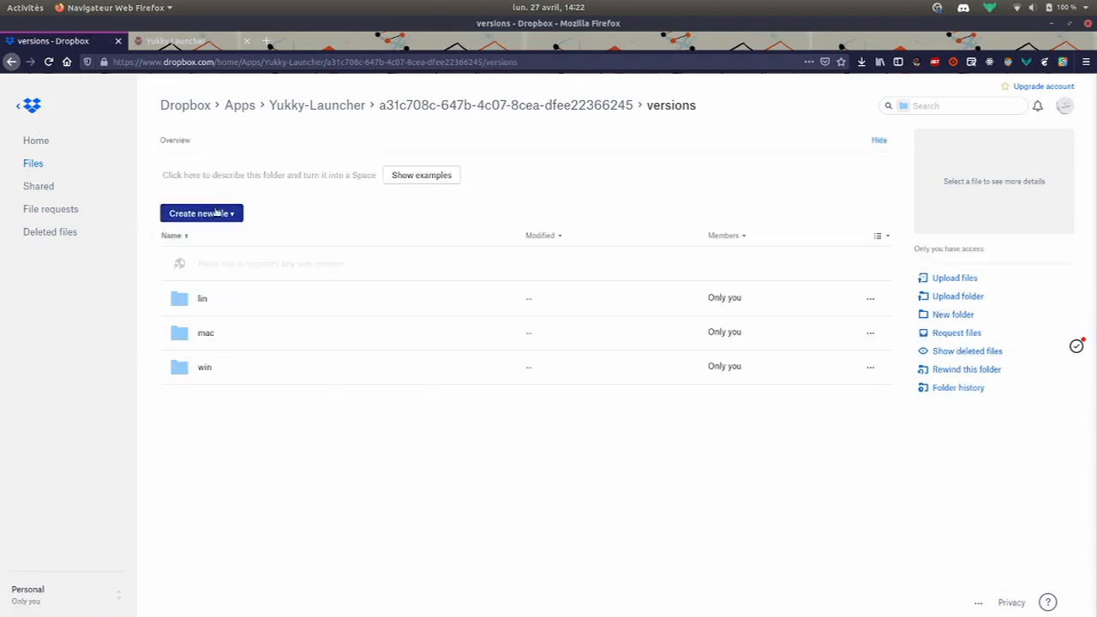
left_click(199, 41)
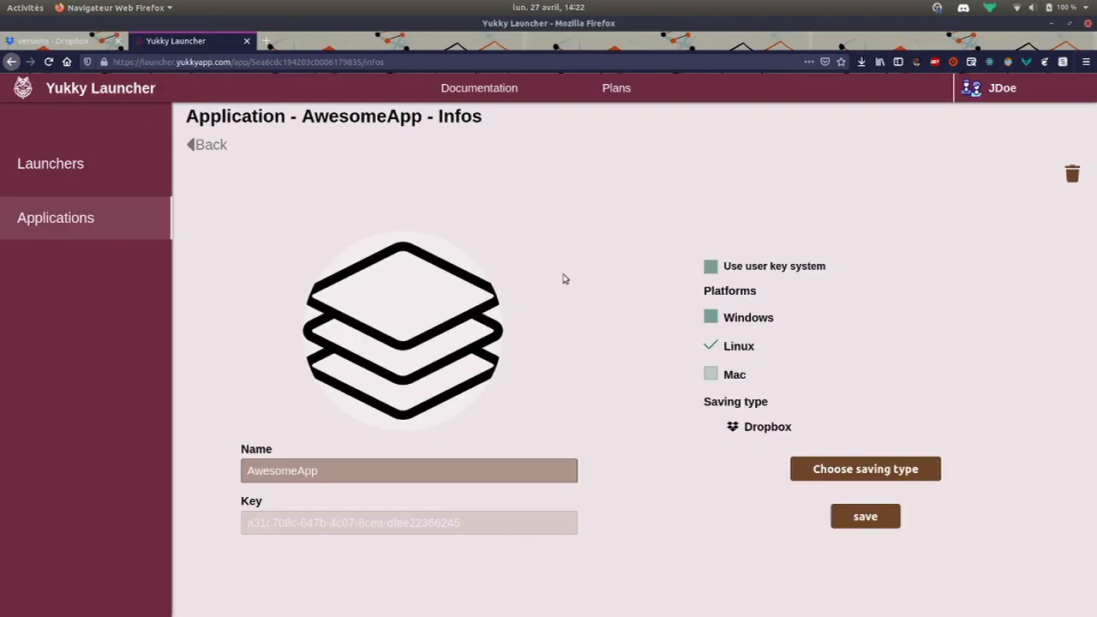
Go to AwesomeApp's versions list and start a new version 0.0.1 described as Test
left_click(215, 147)
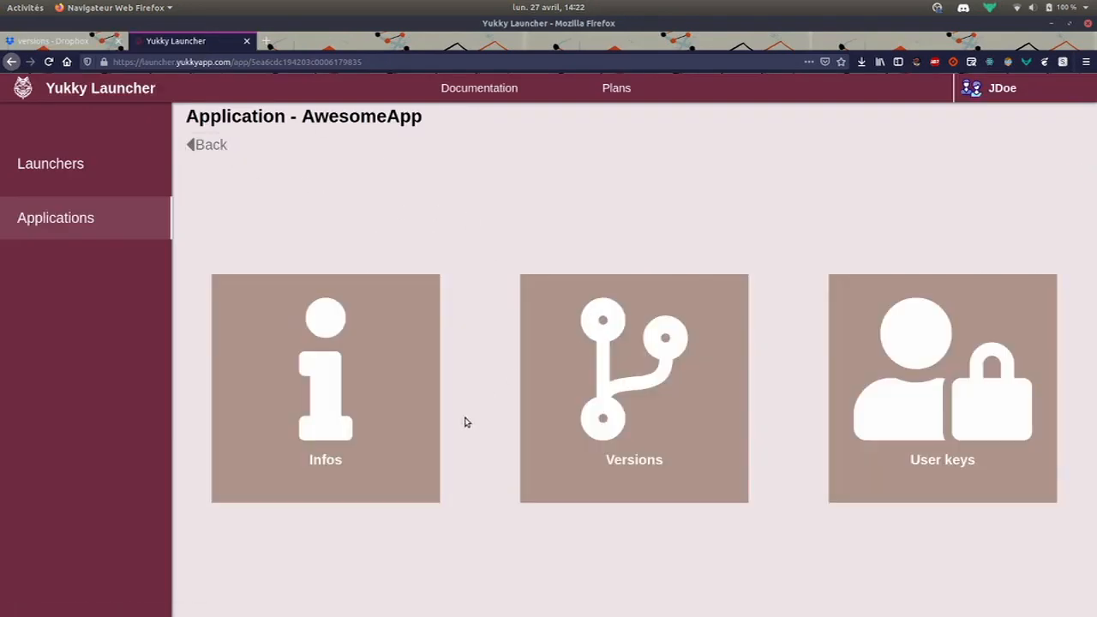
left_click(644, 369)
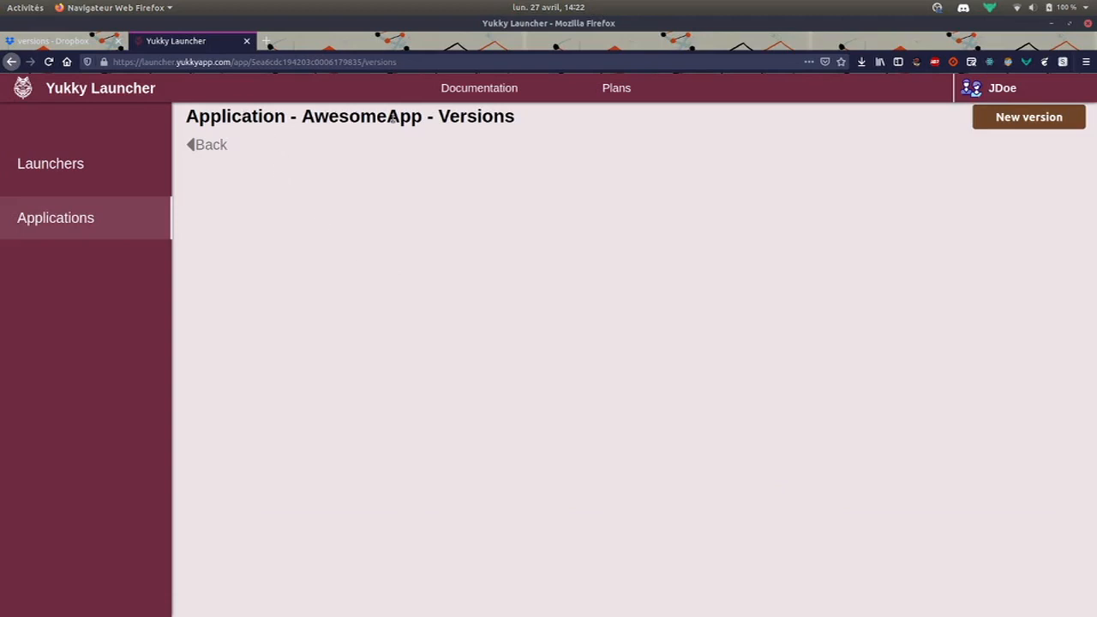
left_click(1033, 119)
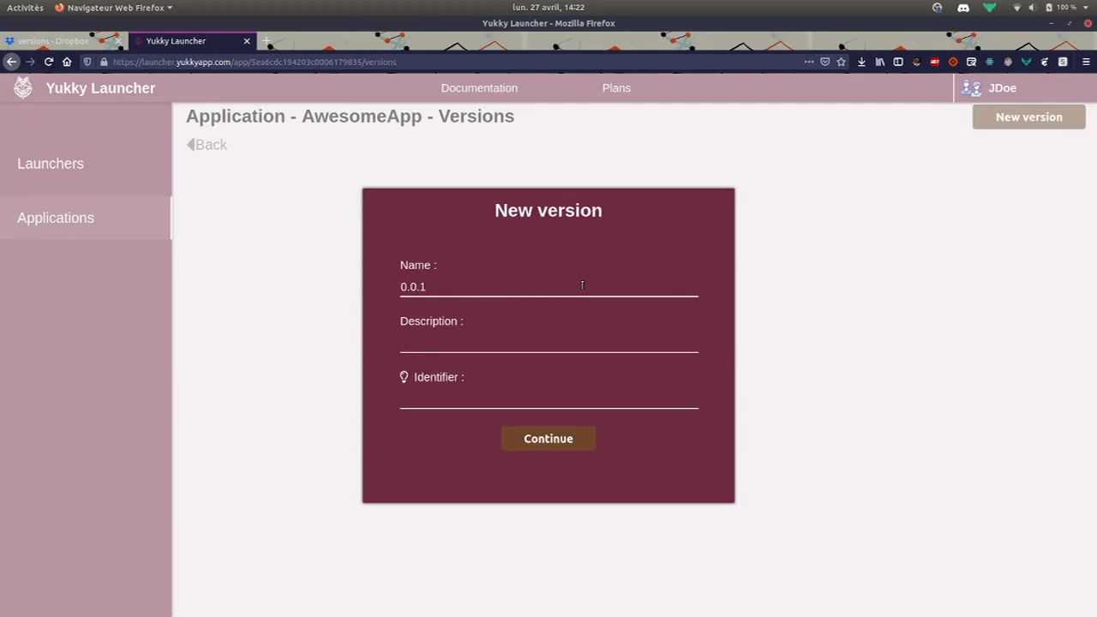
type("st")
Generate the version identifier, select and copy it, then create the version
left_click(404, 377)
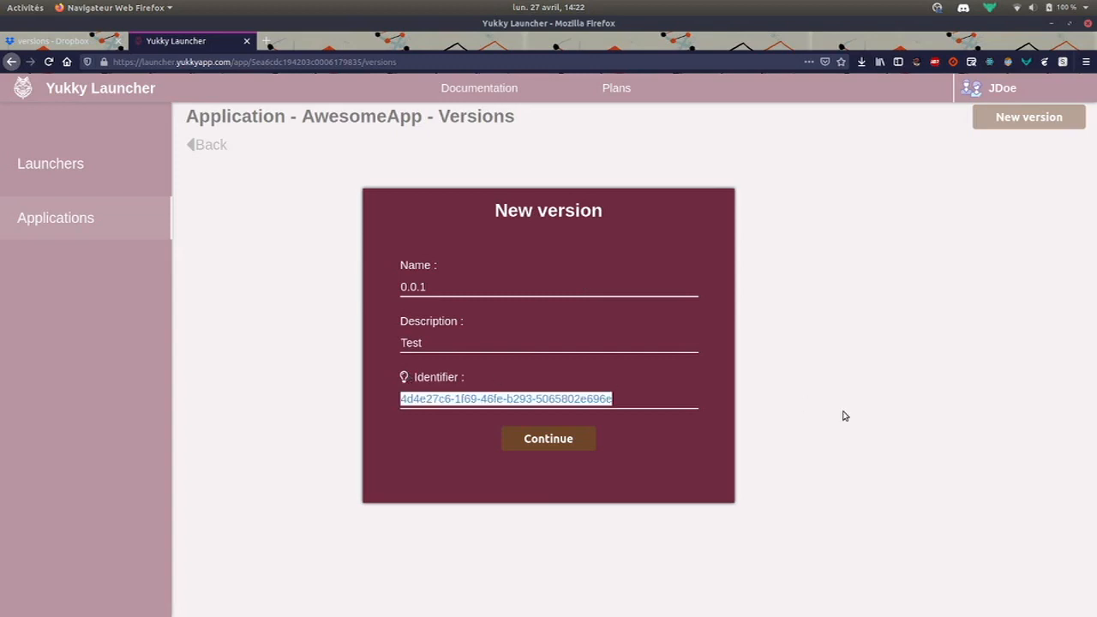
left_click(681, 412)
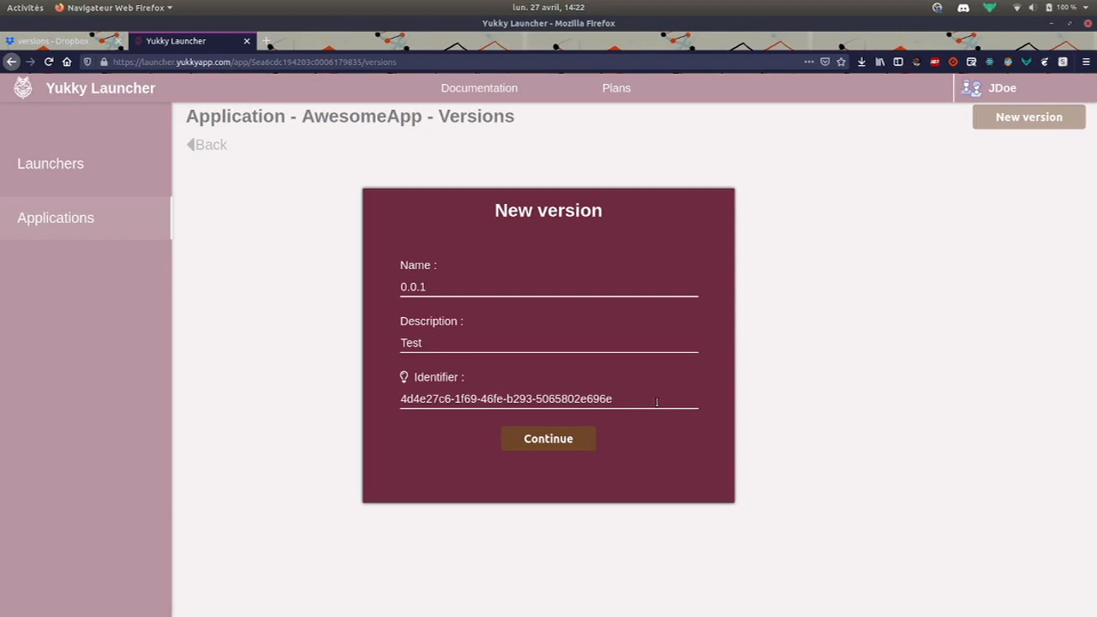
left_click(656, 402)
left_click(660, 411)
left_click_drag(636, 400, 343, 392)
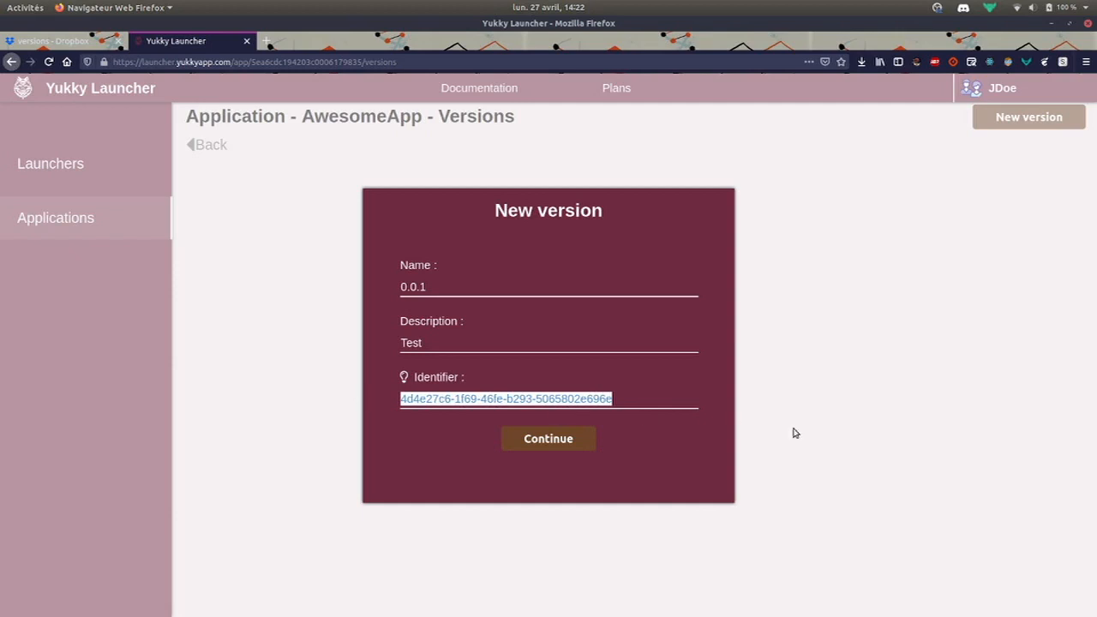
left_click(663, 454)
left_click(552, 439)
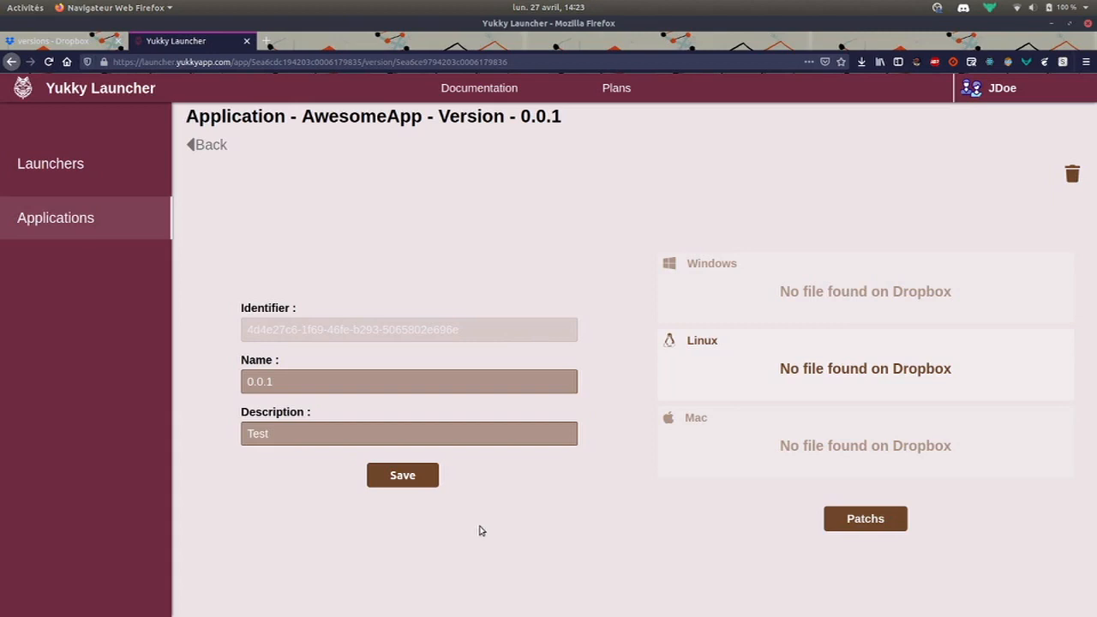
Open the Test folder in Files and look over the AwesomeApp build files
mouse_move(502, 612)
left_click(602, 600)
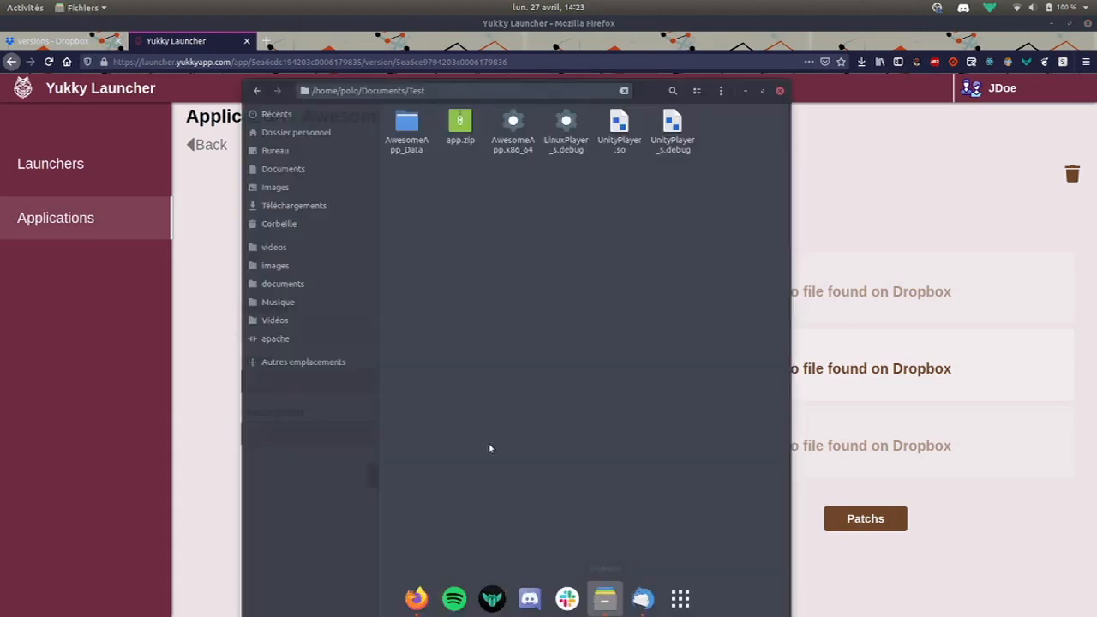
left_click(406, 128)
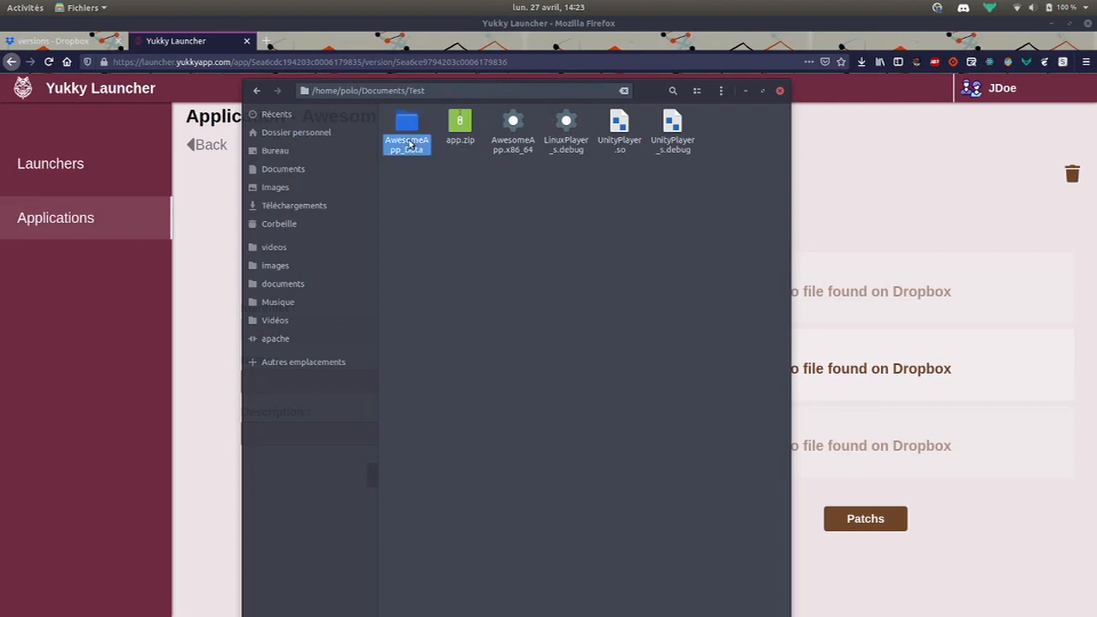
left_click(513, 126)
left_click(508, 241)
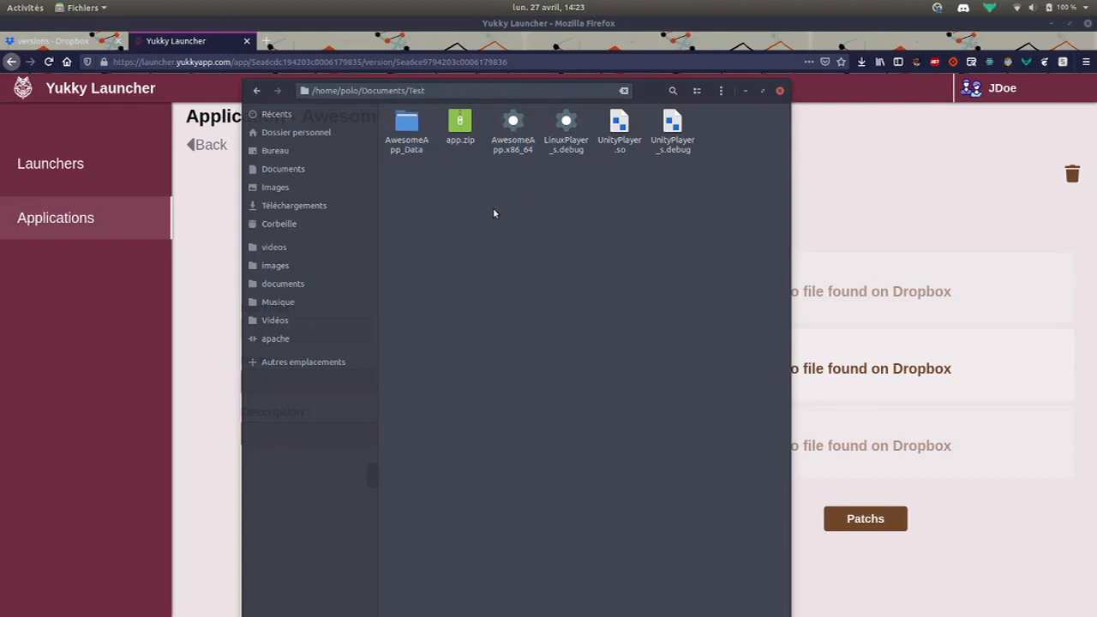
left_click_drag(493, 208, 749, 144)
left_click(711, 229)
left_click_drag(505, 218, 685, 109)
left_click(686, 226)
left_click(507, 152)
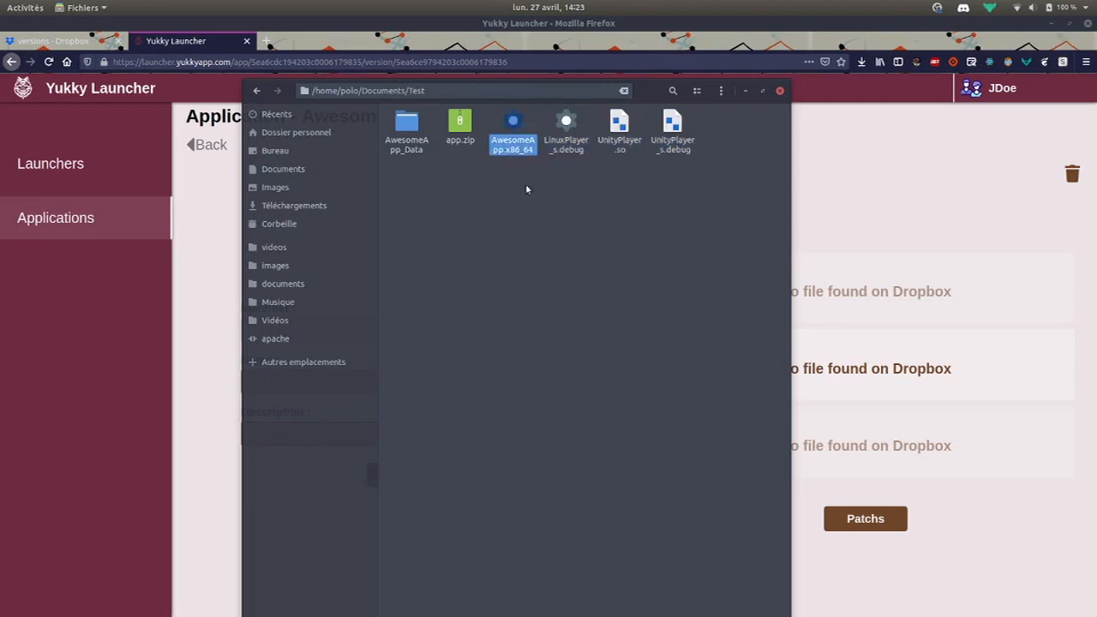
left_click(558, 283)
left_click_drag(668, 90, 791, 169)
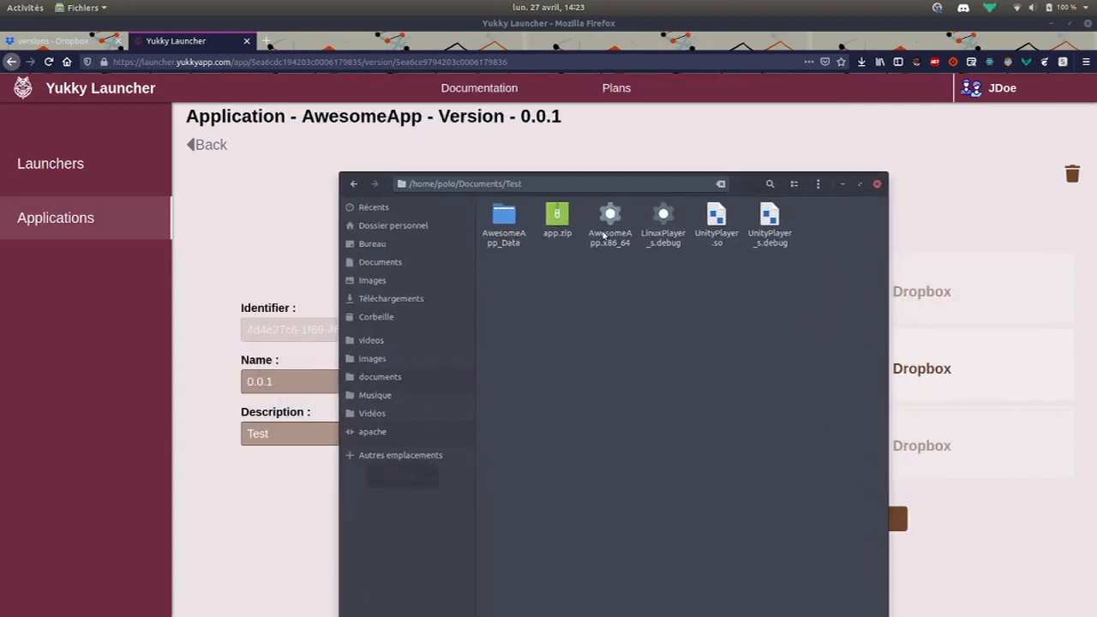
left_click(605, 233)
left_click(638, 333)
left_click(606, 245)
left_click(627, 322)
left_click(618, 245)
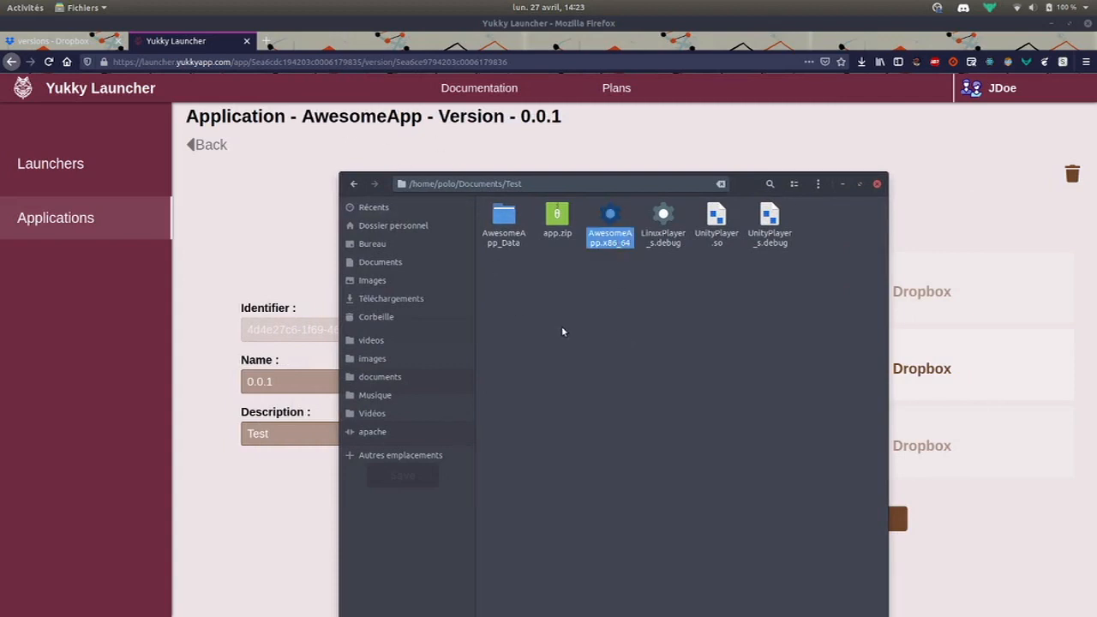
left_click(587, 332)
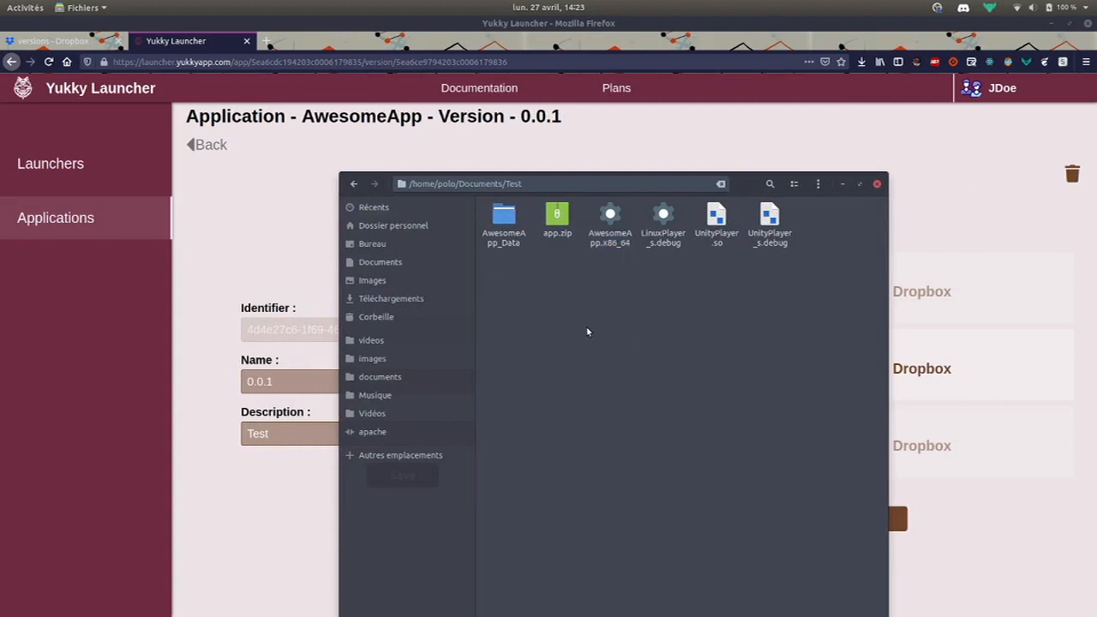
left_click(602, 241)
left_click(651, 323)
left_click(557, 219)
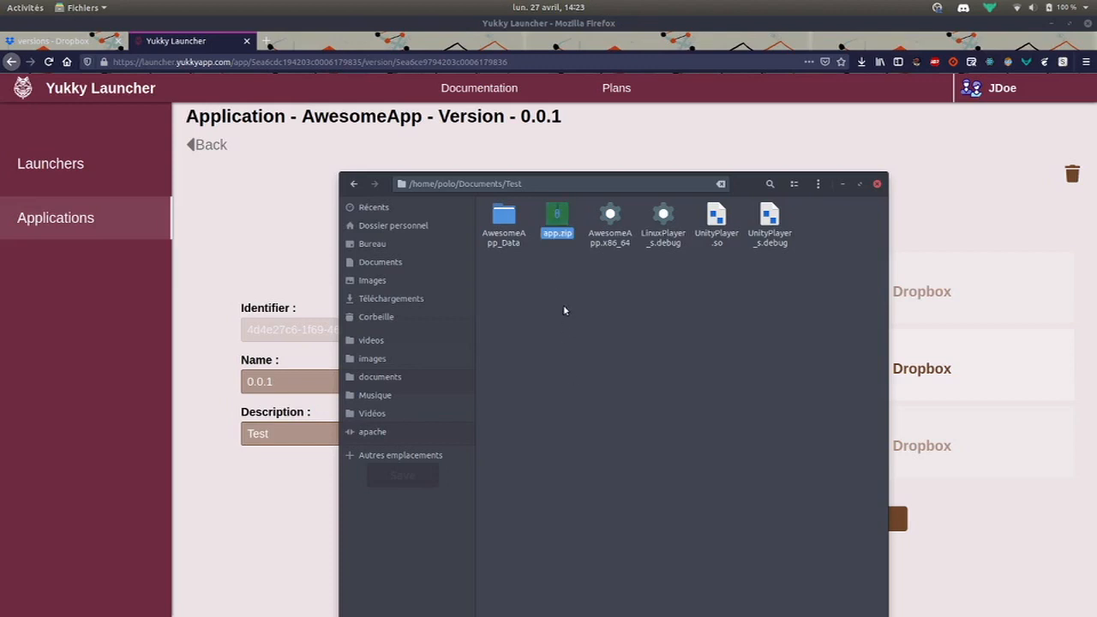
right_click(557, 221)
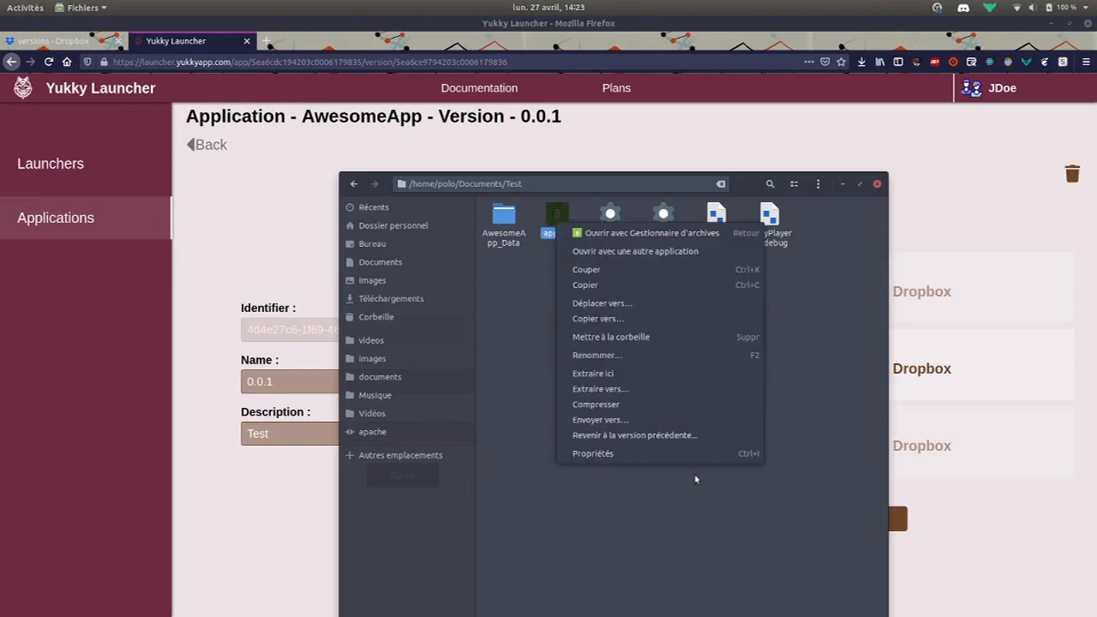
left_click(604, 360)
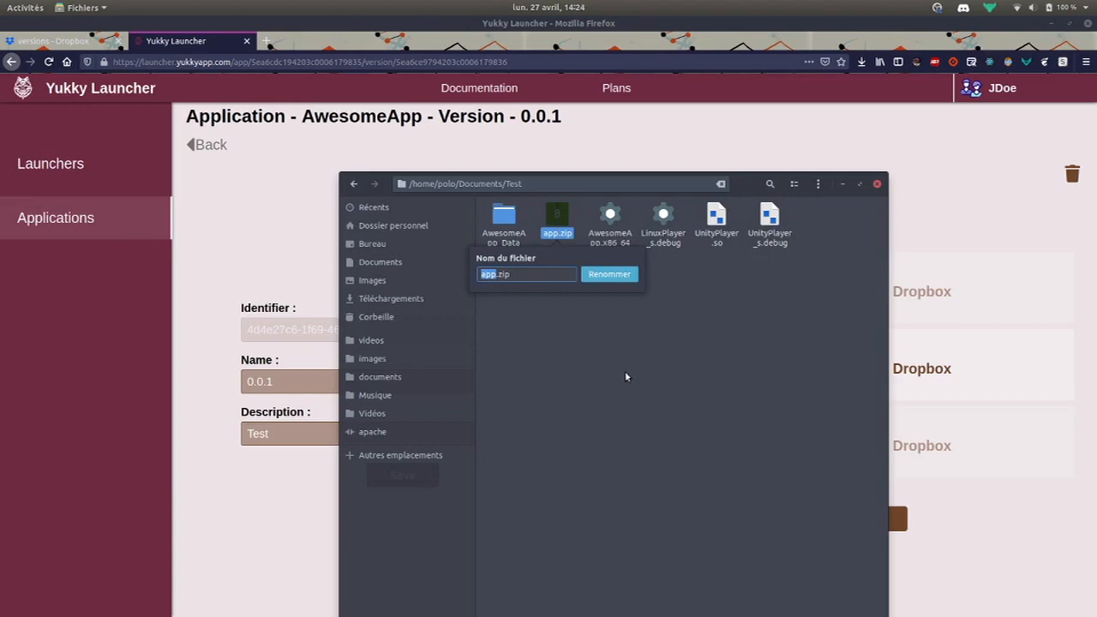
key("ctrl+v")
left_click(612, 274)
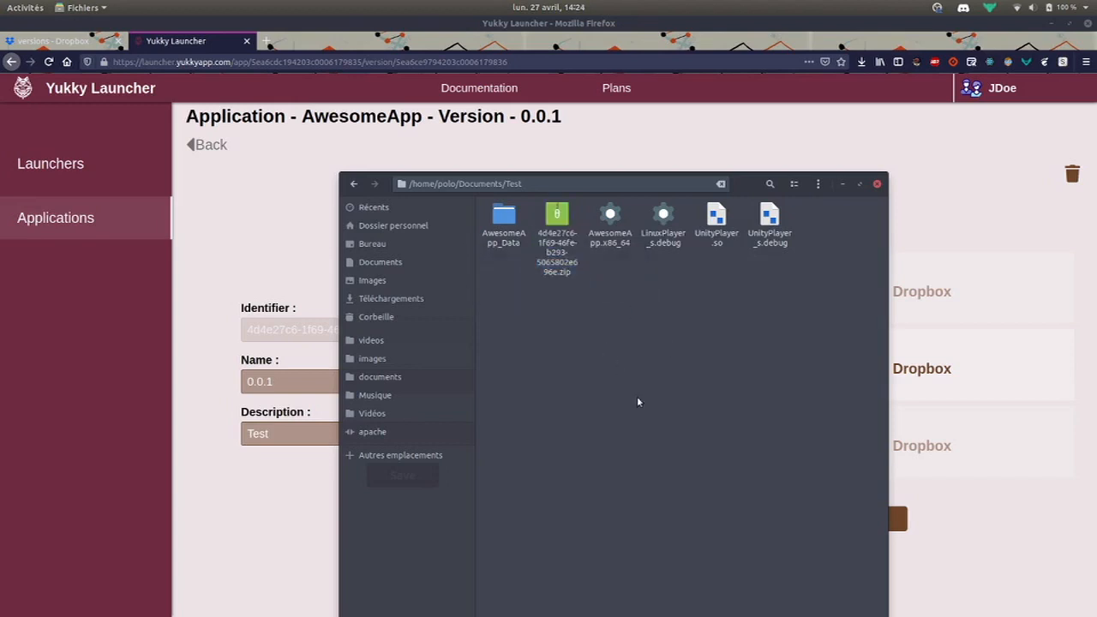
left_click(567, 252)
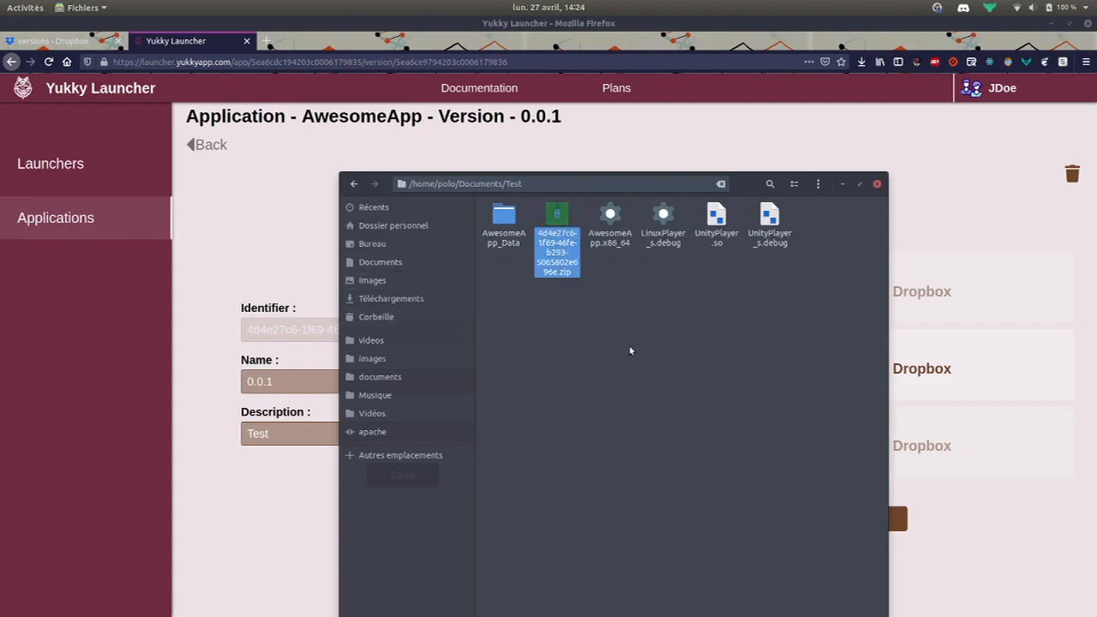
left_click(94, 42)
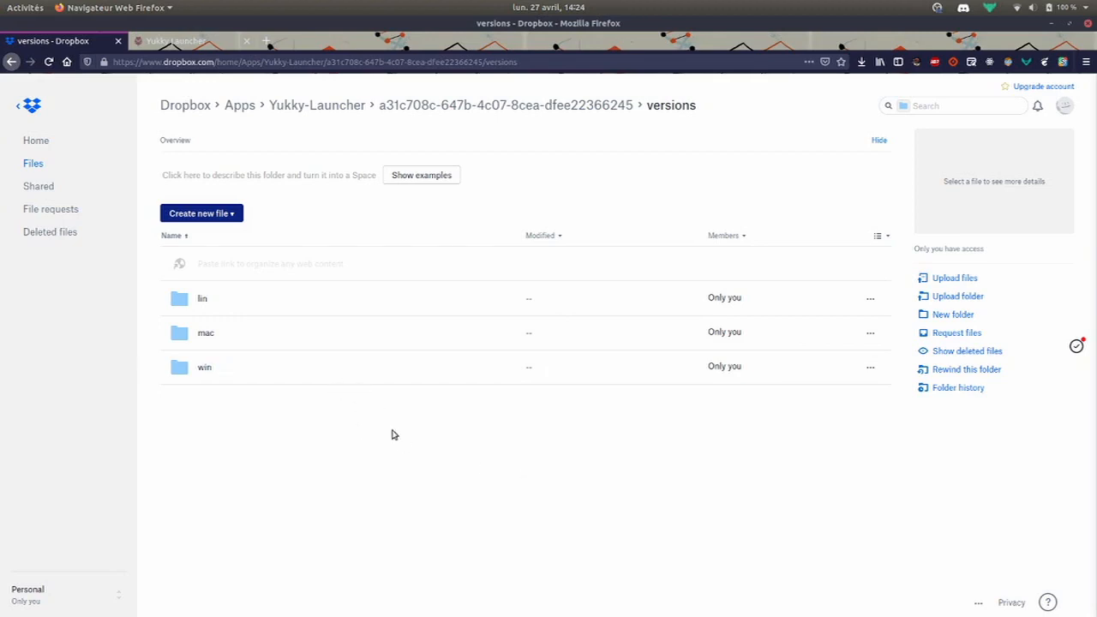
left_click(203, 298)
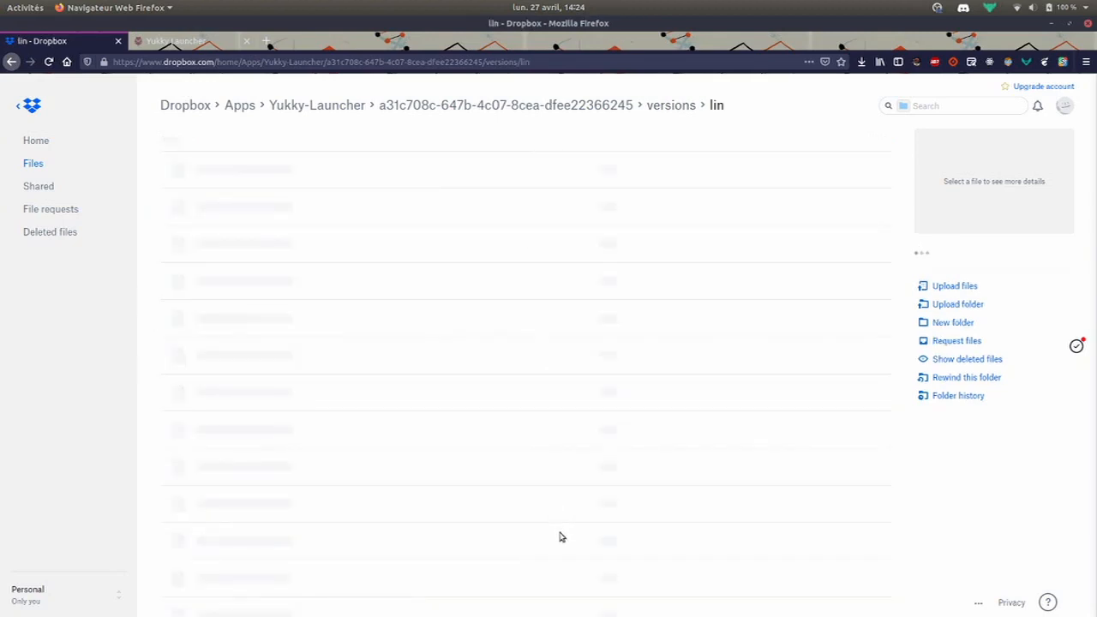
key("alt+Tab")
left_click(546, 318)
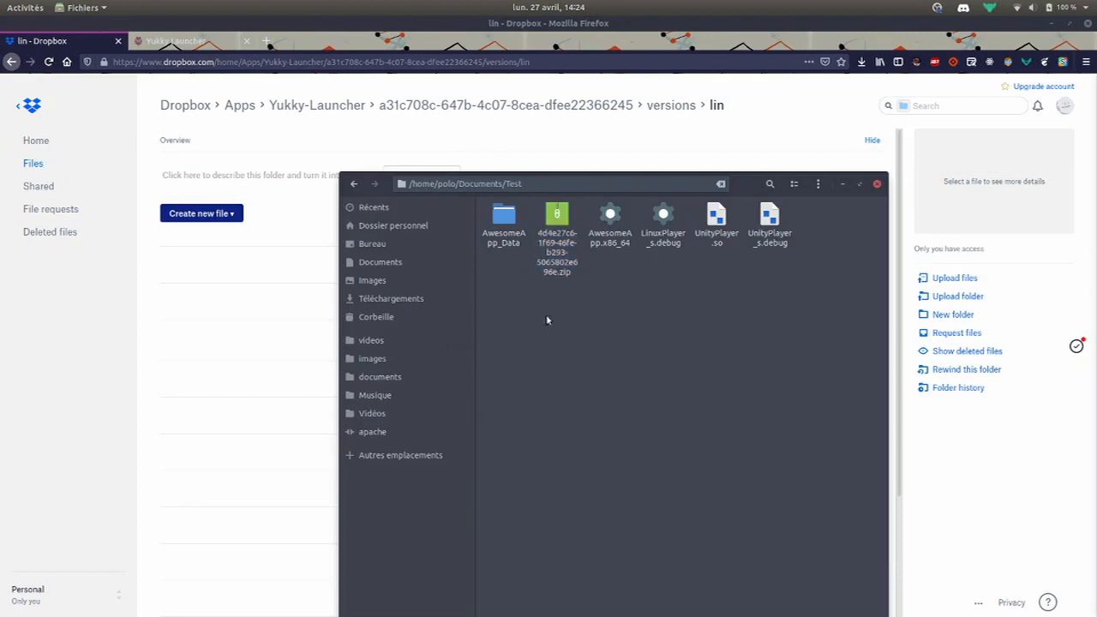
left_click(552, 242)
left_click_drag(549, 236, 179, 335)
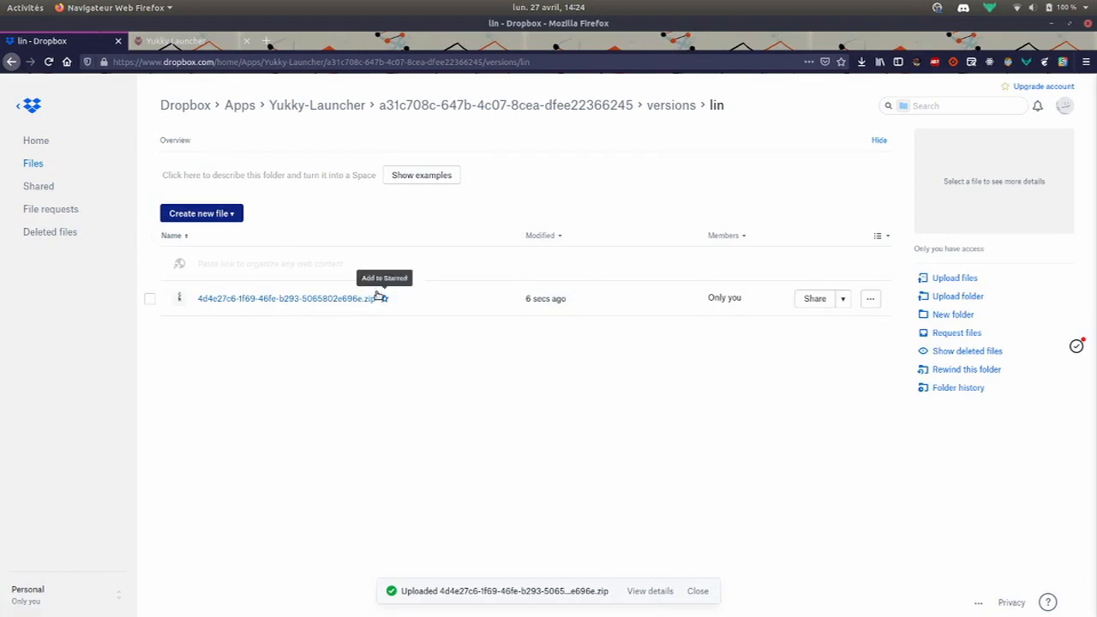
Reopen version 0.0.1 from the versions list to check its Linux build status
left_click(204, 41)
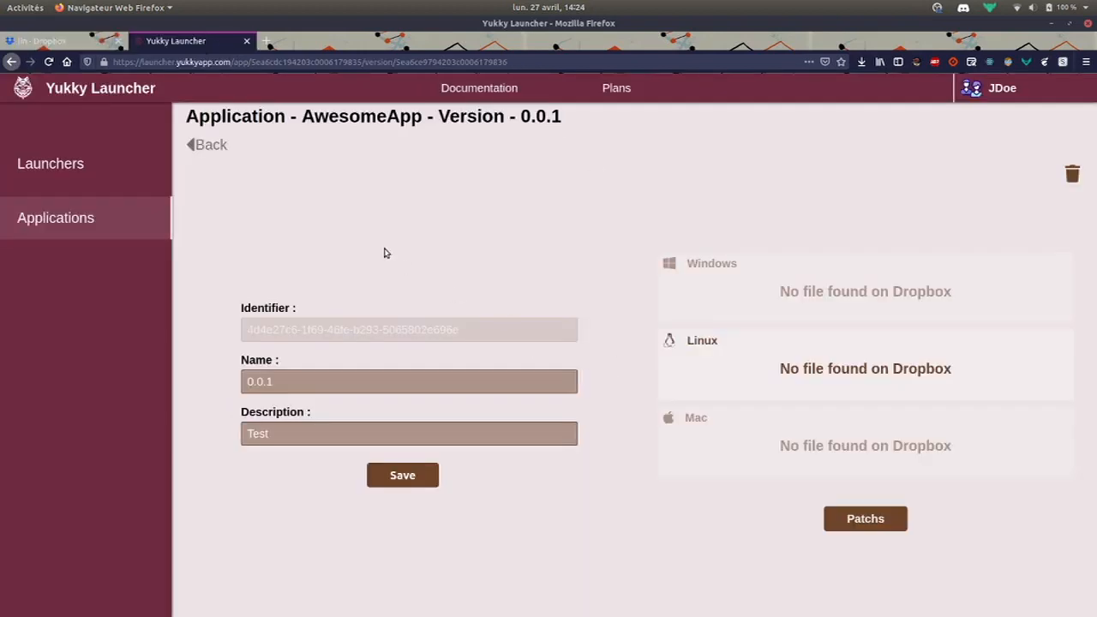
left_click(207, 146)
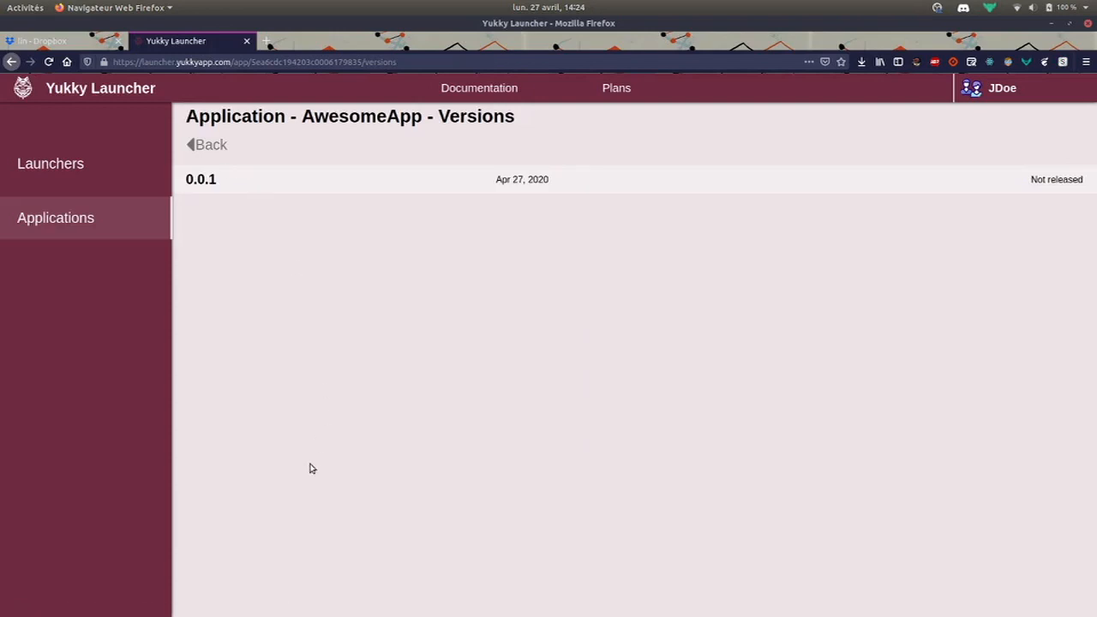
left_click(456, 185)
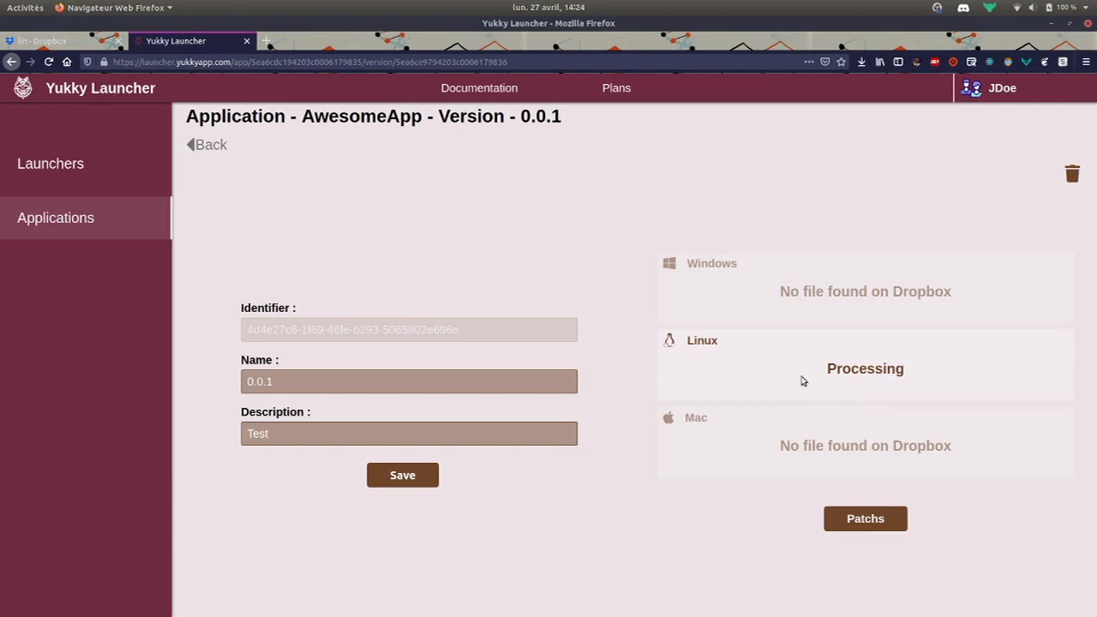
double_click(854, 374)
left_click(718, 372)
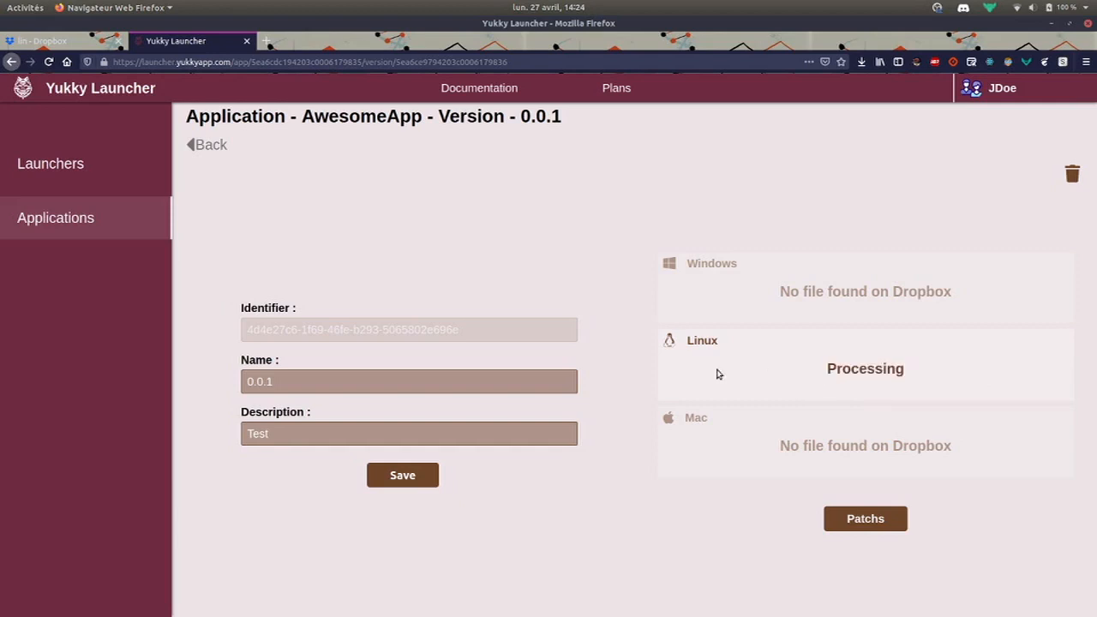
double_click(851, 369)
left_click(685, 369)
Check the uploaded zip in Dropbox, then reopen version 0.0.1 twice to refresh its status
left_click(94, 43)
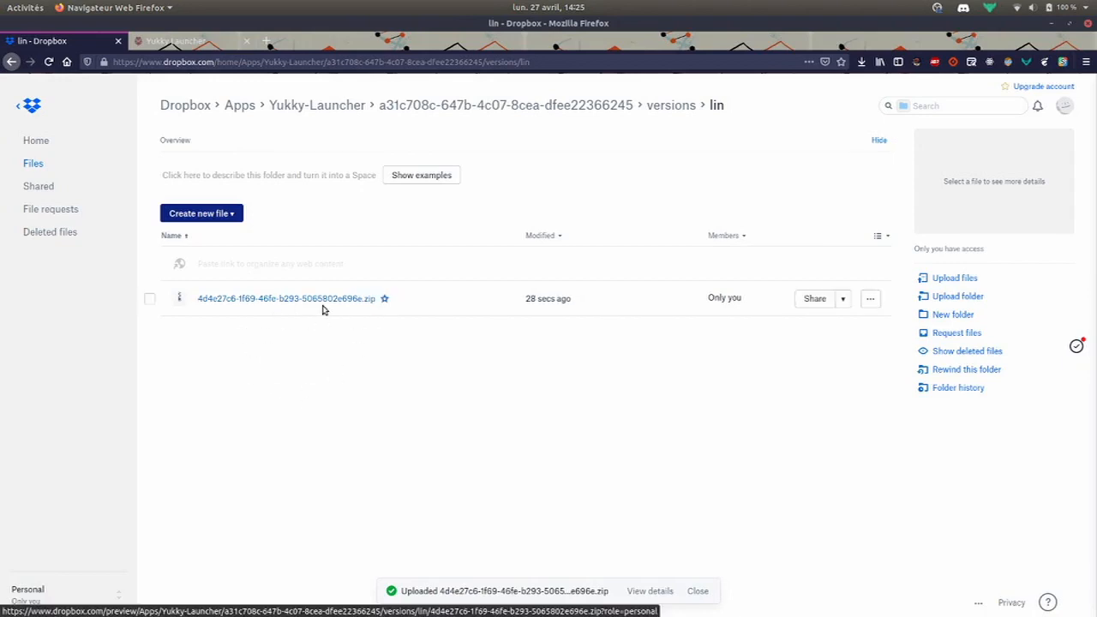
left_click(180, 41)
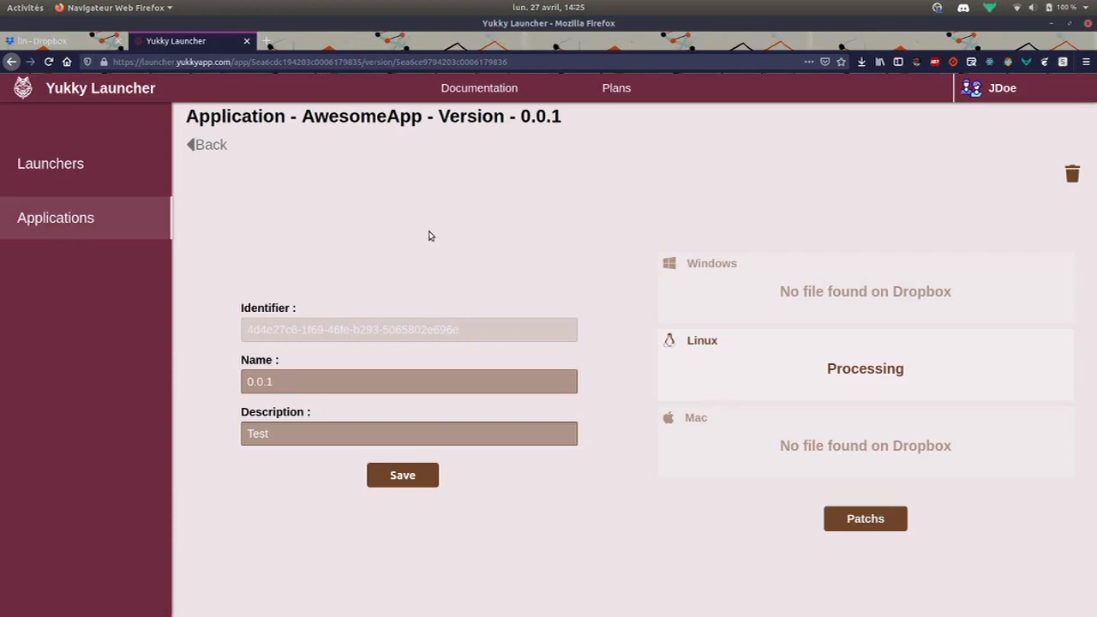
left_click(221, 151)
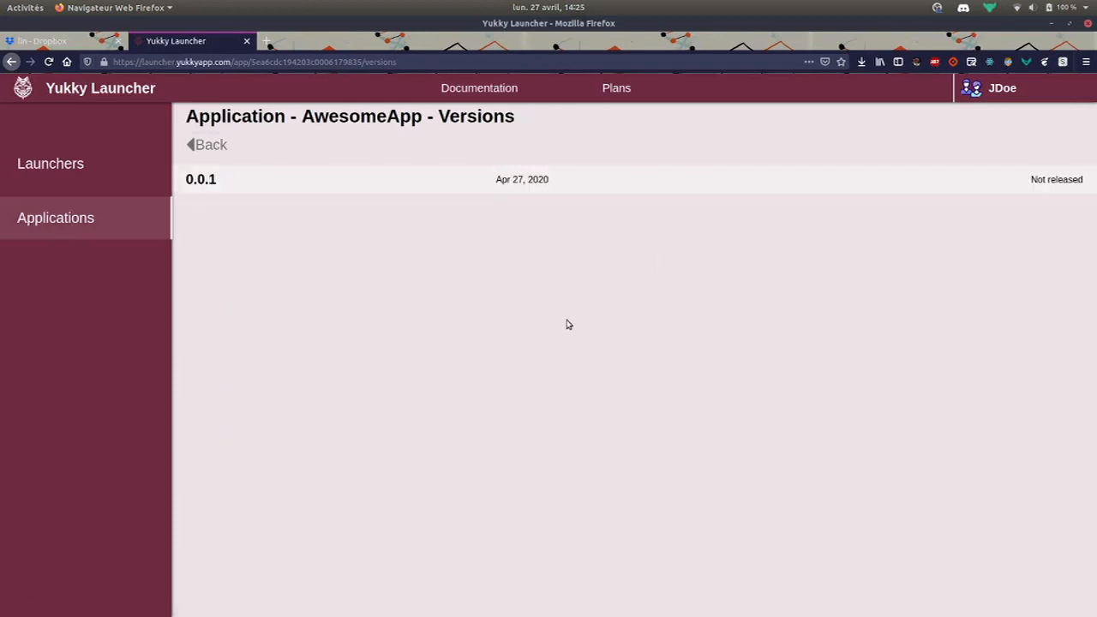
left_click(495, 186)
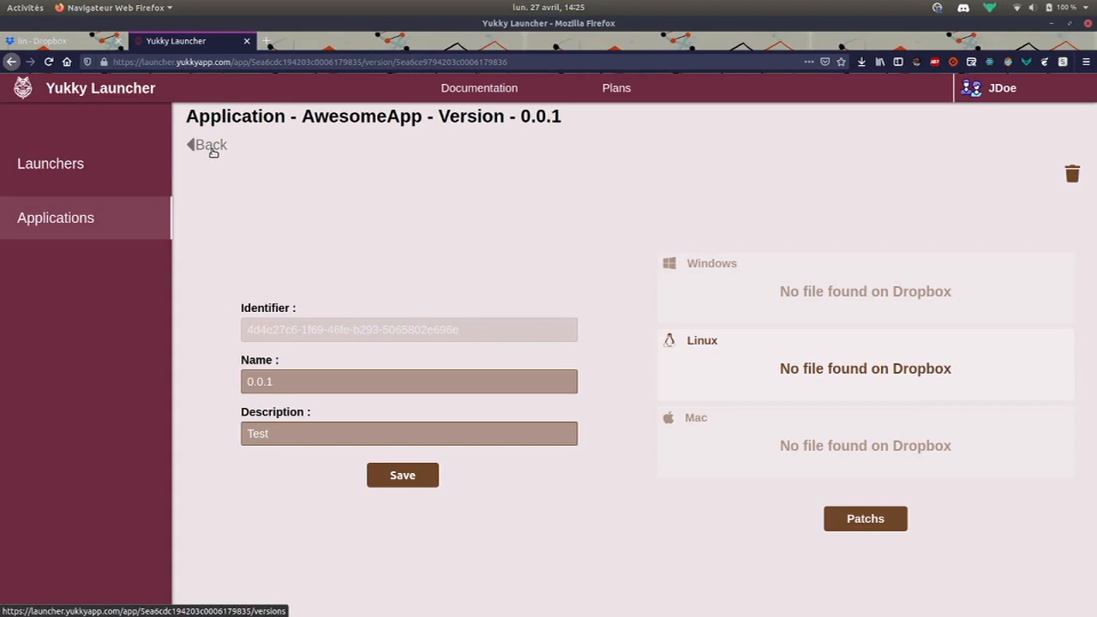
left_click(211, 146)
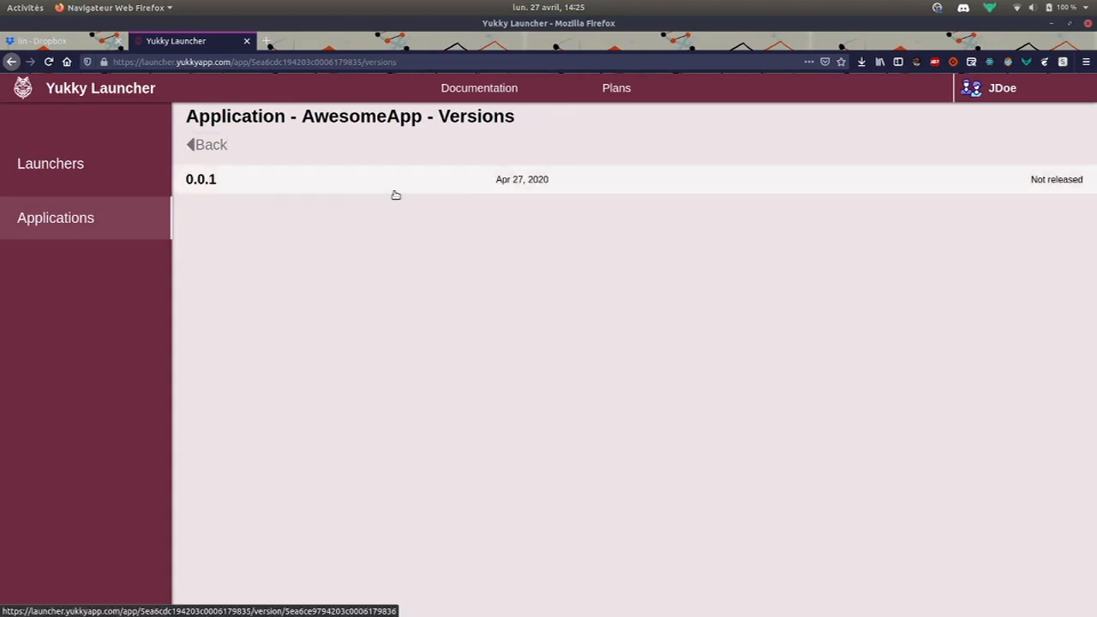
left_click(394, 195)
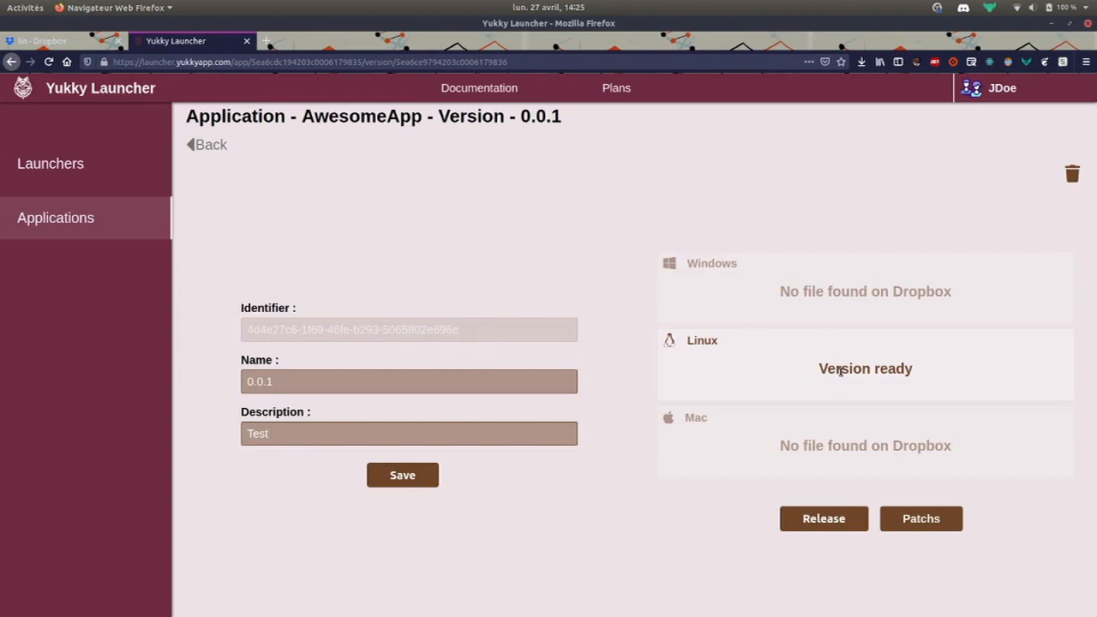
Confirm 0.0.1's Linux build shows Version ready, then return to the Dropbox lin folder
left_click_drag(801, 379, 941, 377)
left_click(704, 383)
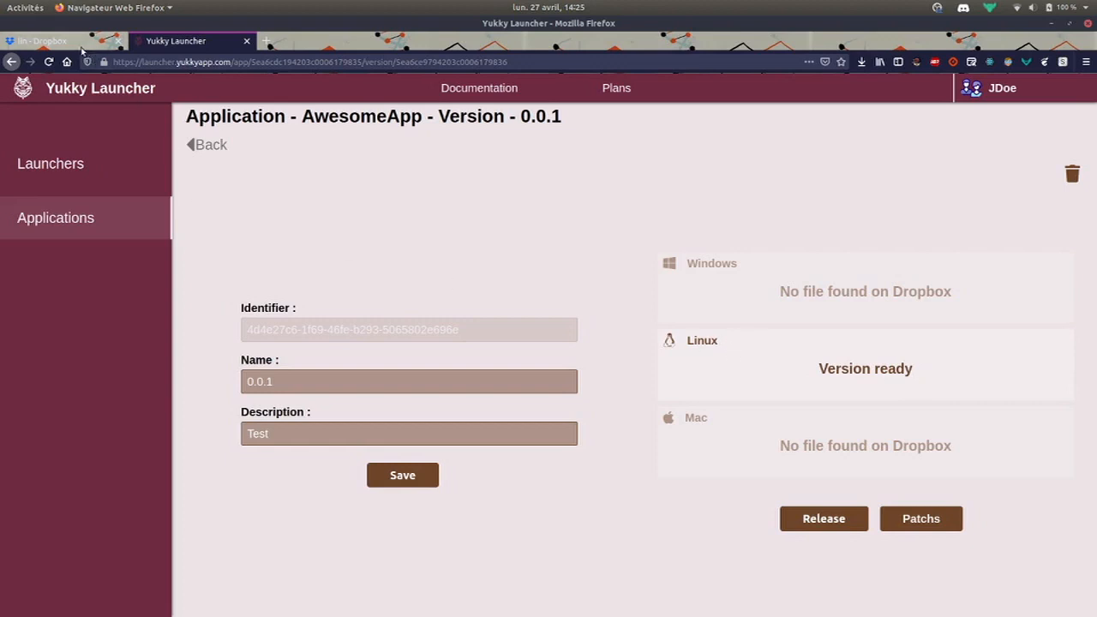
left_click(39, 43)
left_click(177, 41)
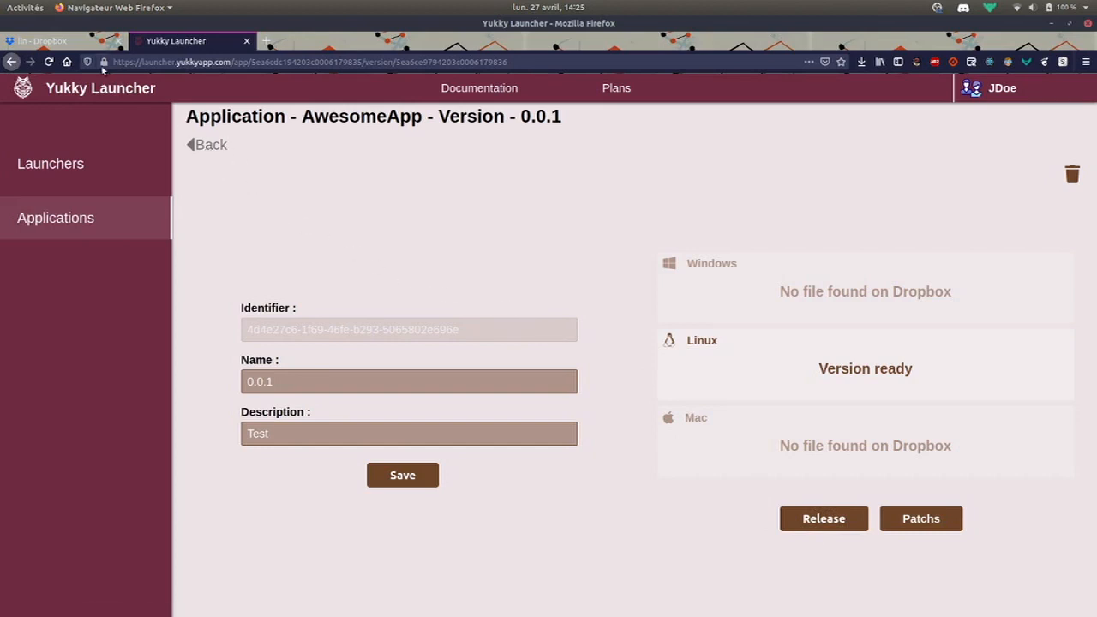
left_click(82, 43)
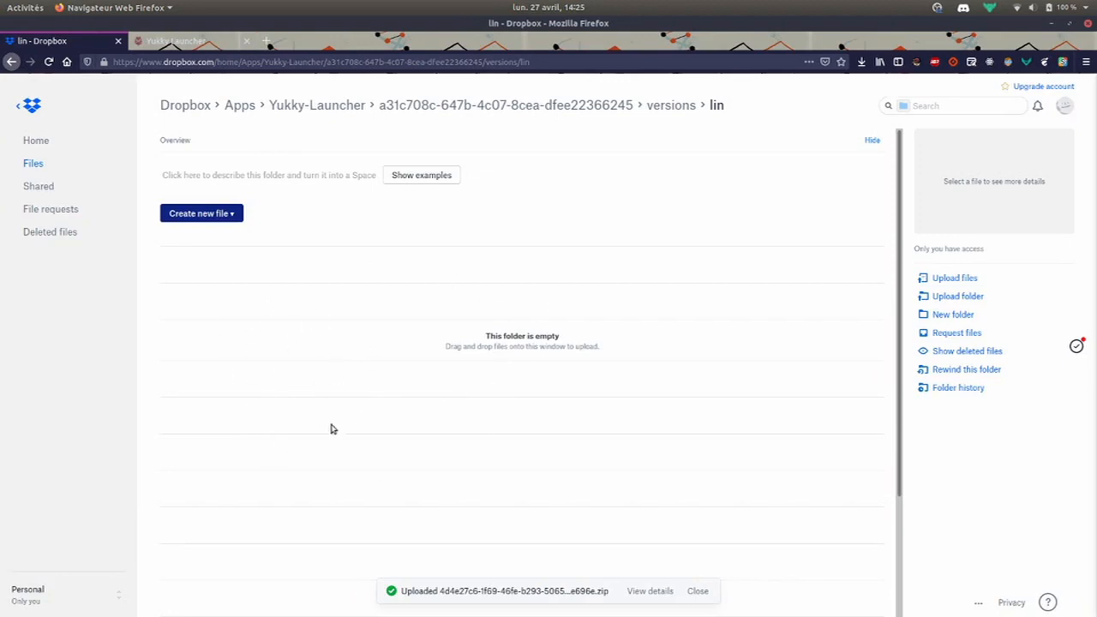
Browse Dropbox to last/lin to find last.zip, then return to the Yukky Launcher tab
left_click(524, 107)
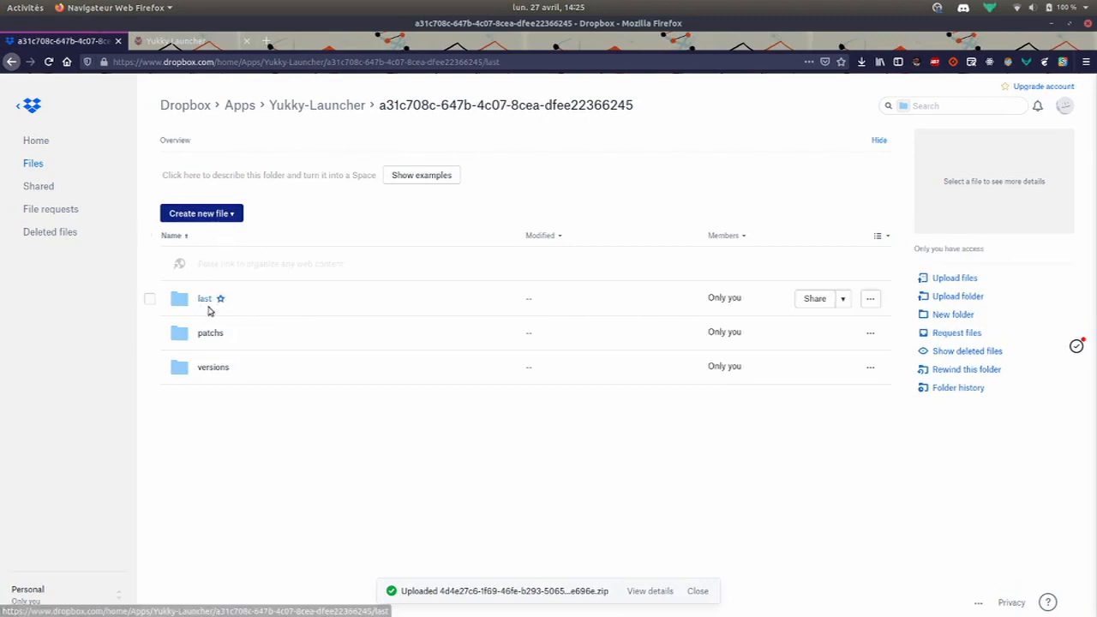
left_click(205, 301)
left_click(203, 301)
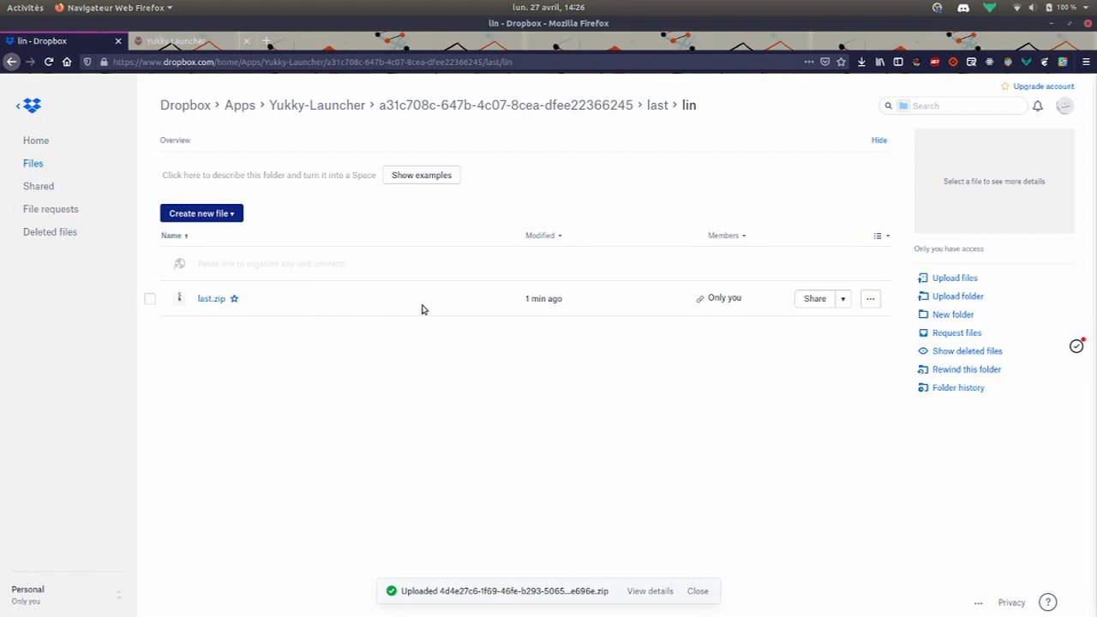
left_click(443, 106)
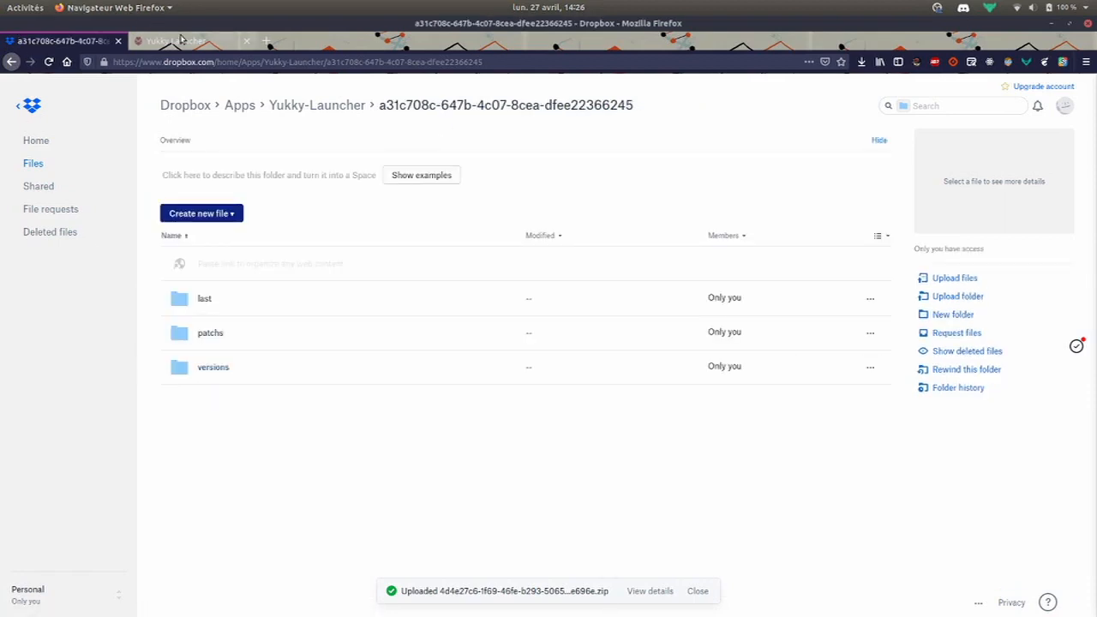
left_click(180, 39)
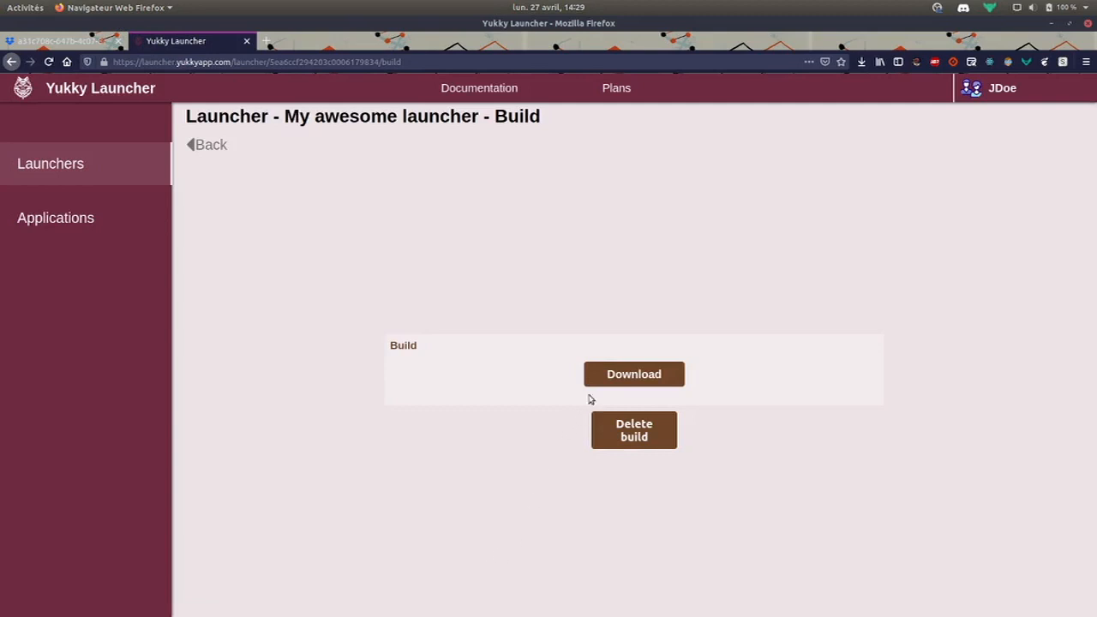
Save My awesome launcher's build as build.zip and watch its download progress
left_click(607, 377)
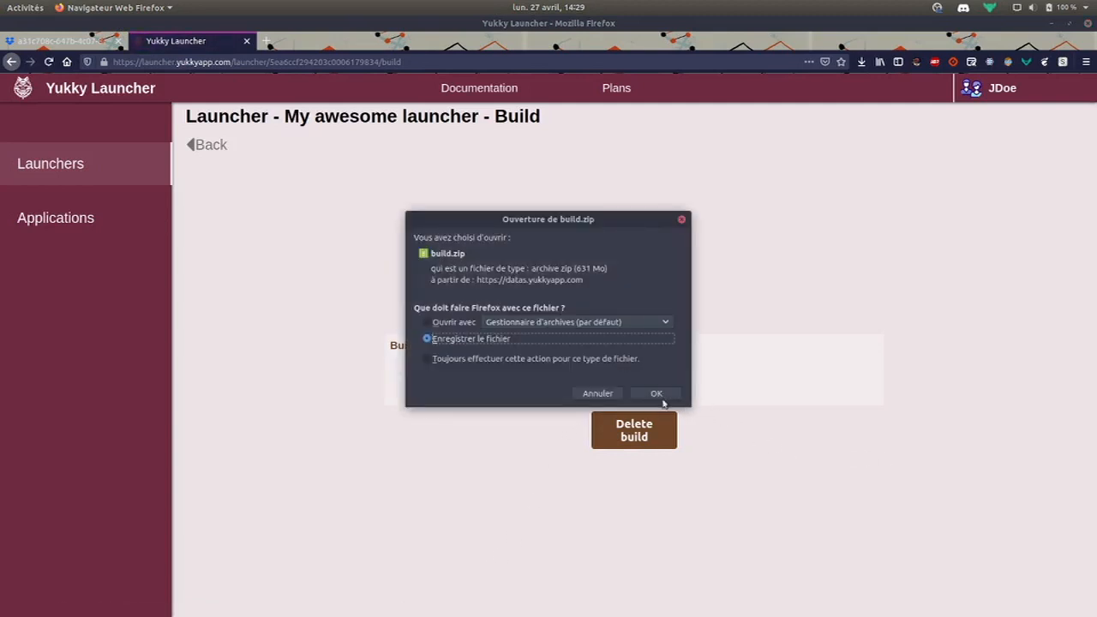
left_click(656, 396)
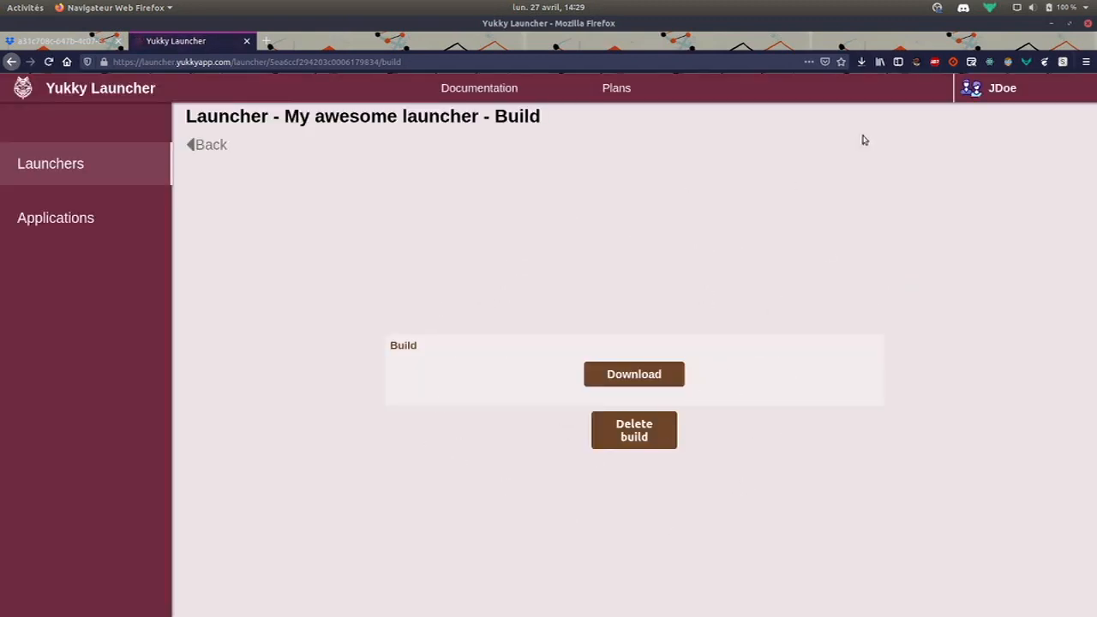
left_click(861, 62)
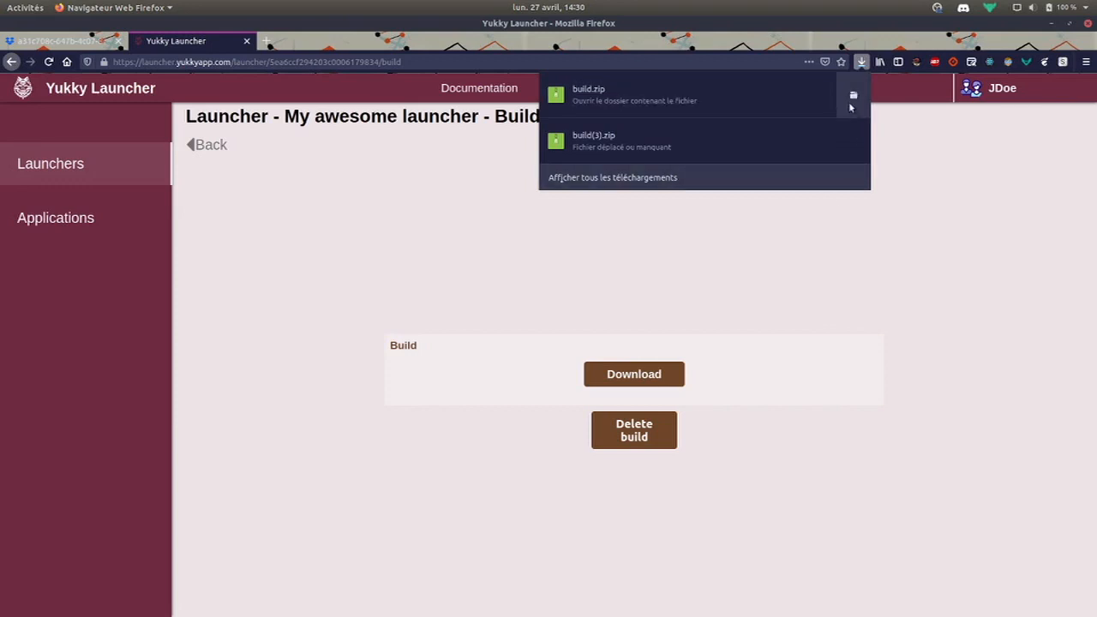
Show build.zip in a maximised Téléchargements folder and open it with Gestionnaire d'archives
left_click(851, 103)
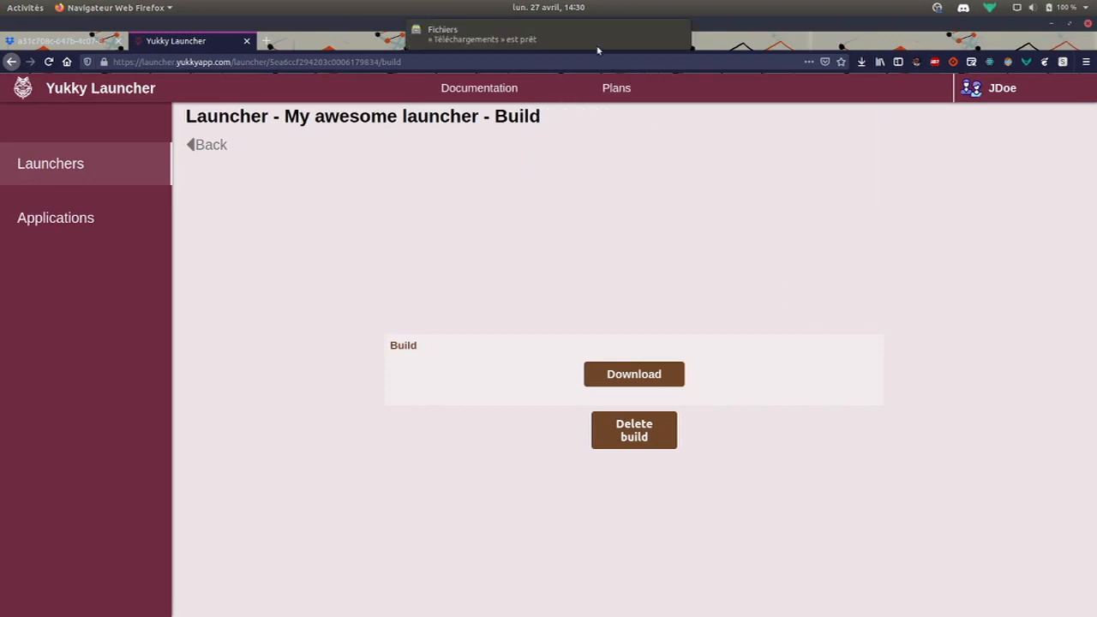
left_click(597, 47)
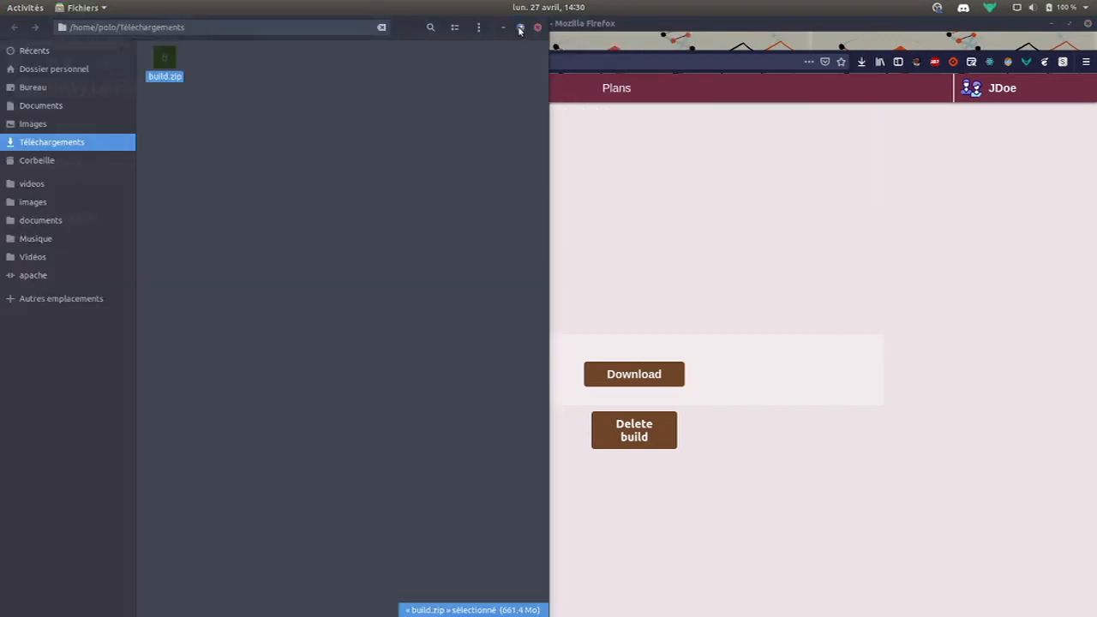
left_click(519, 28)
left_click(510, 238)
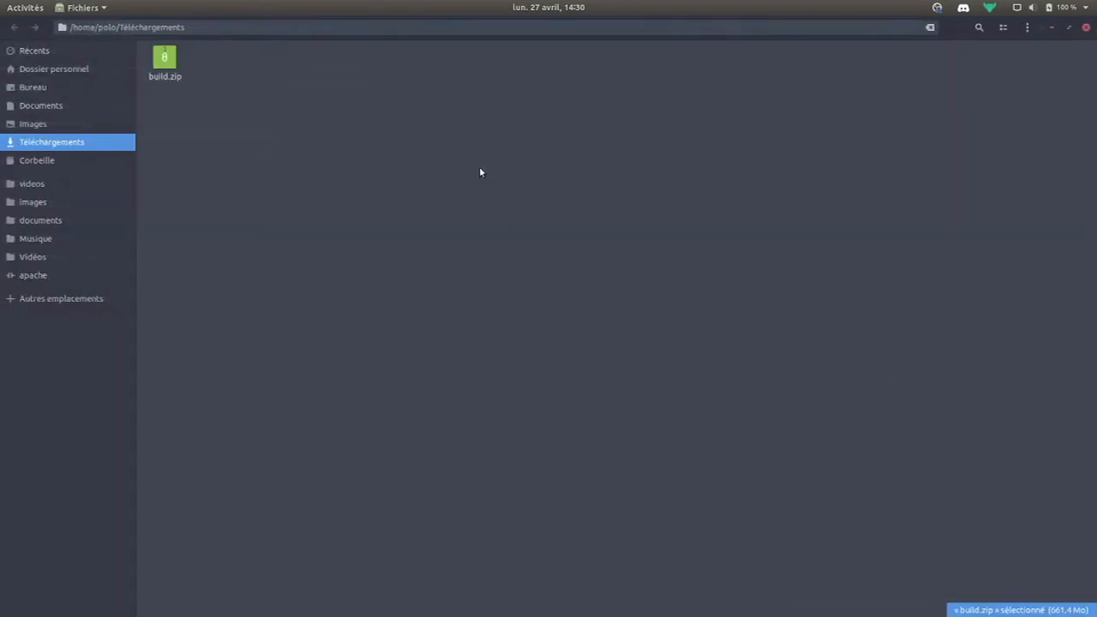
left_click(171, 58)
left_click(399, 191)
left_click(161, 77)
right_click(160, 75)
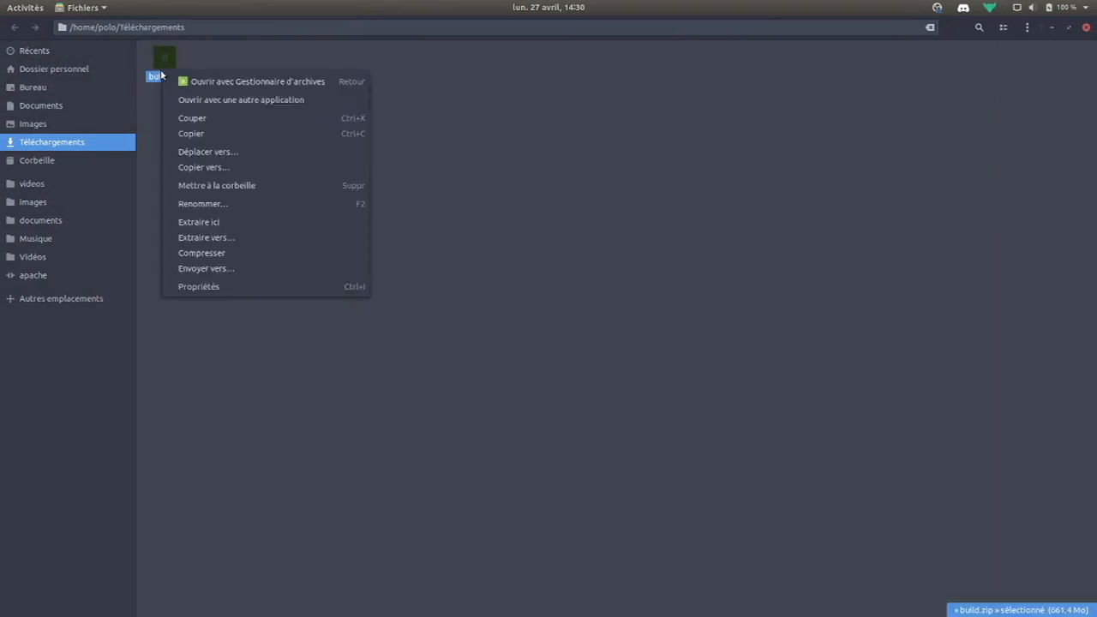
left_click(314, 83)
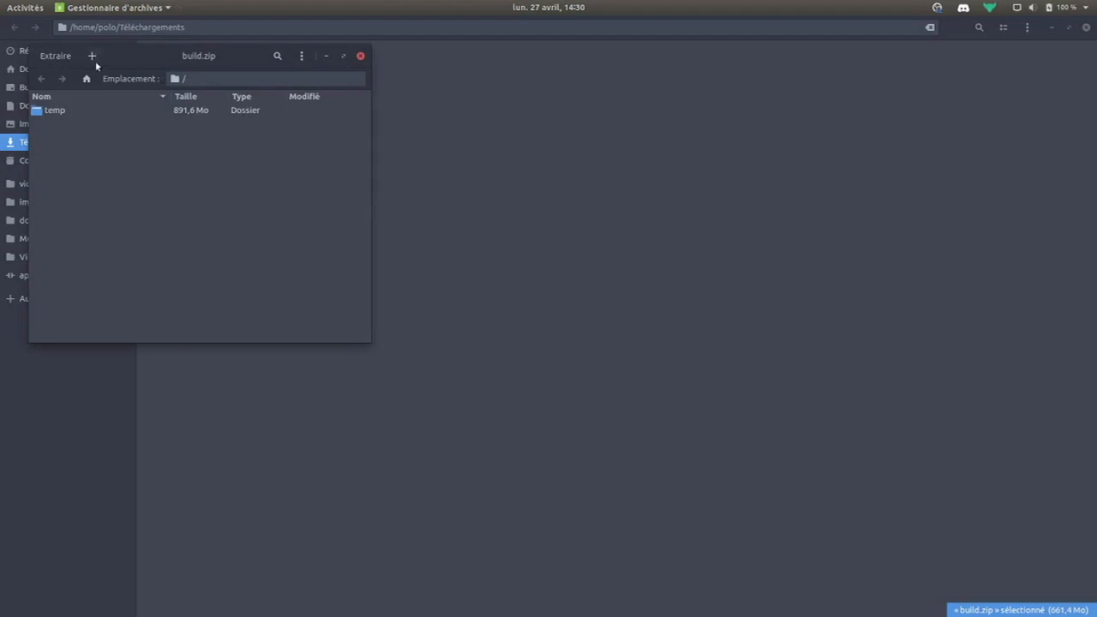
Extract build.zip into Téléchargements and dismiss the extraction finished message
left_click(56, 55)
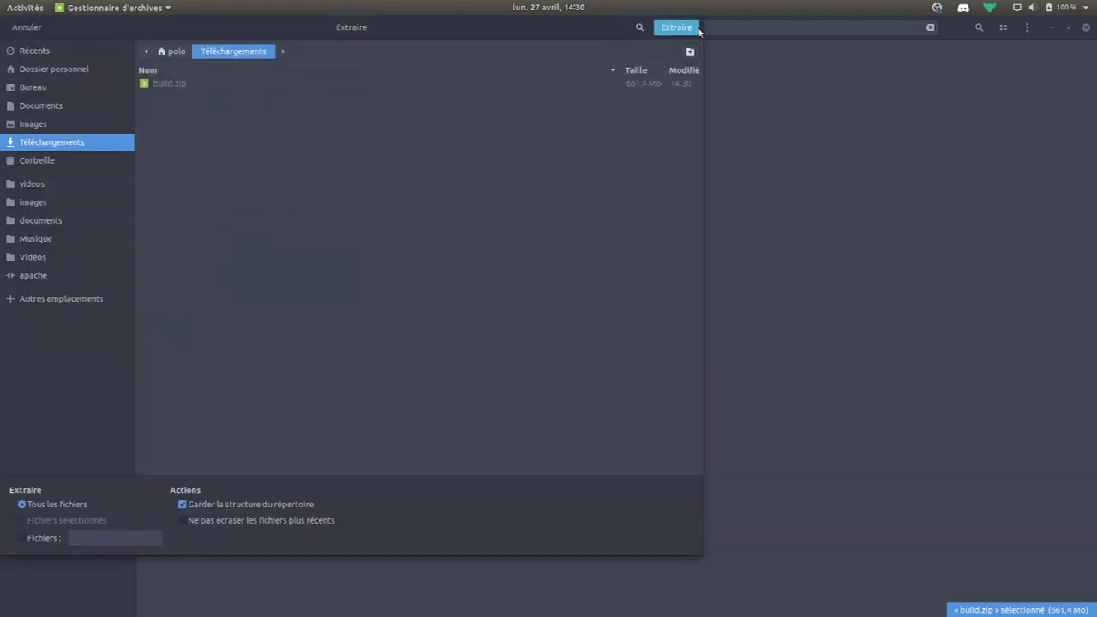
left_click(696, 28)
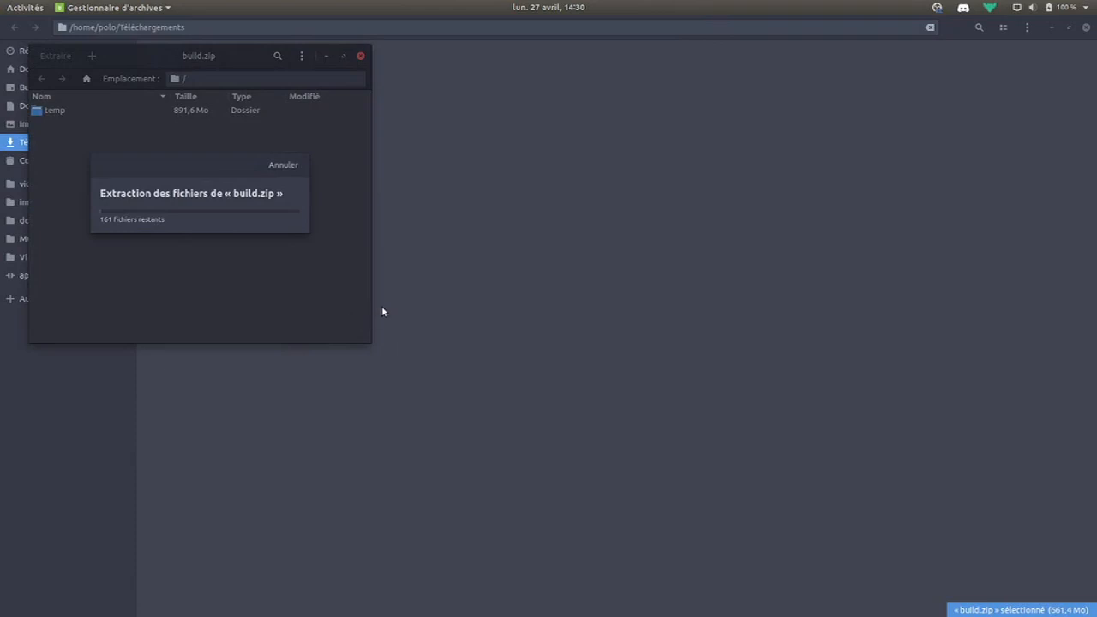
left_click(159, 213)
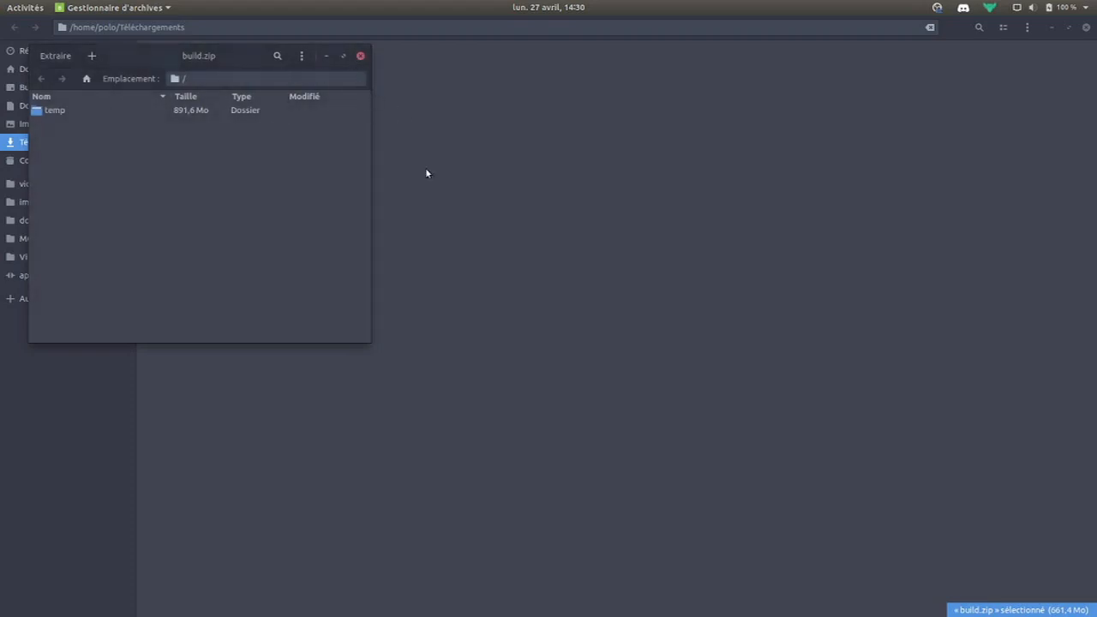
left_click(498, 221)
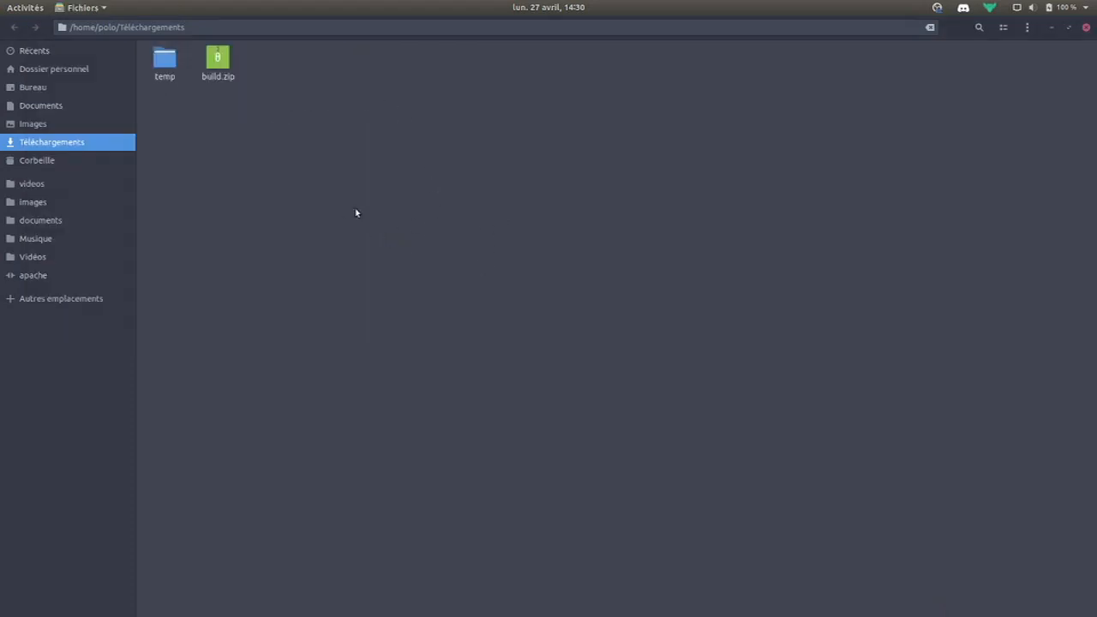
Navigate into temp > launcher > buildfactory > build id folder > desktop > build
double_click(168, 74)
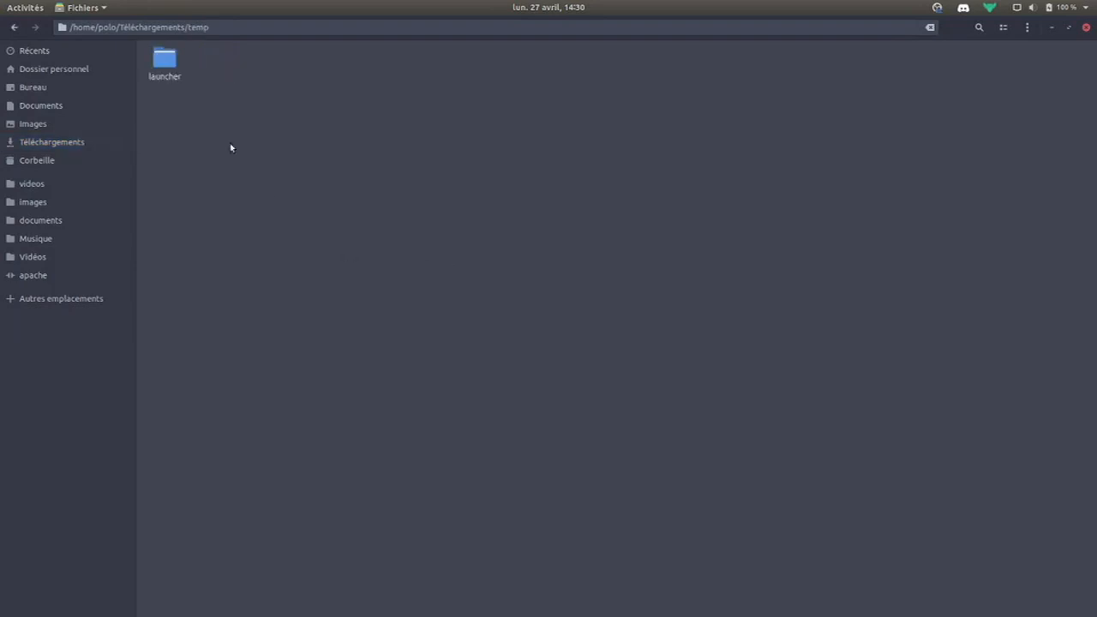
left_click(169, 67)
double_click(168, 67)
double_click(169, 62)
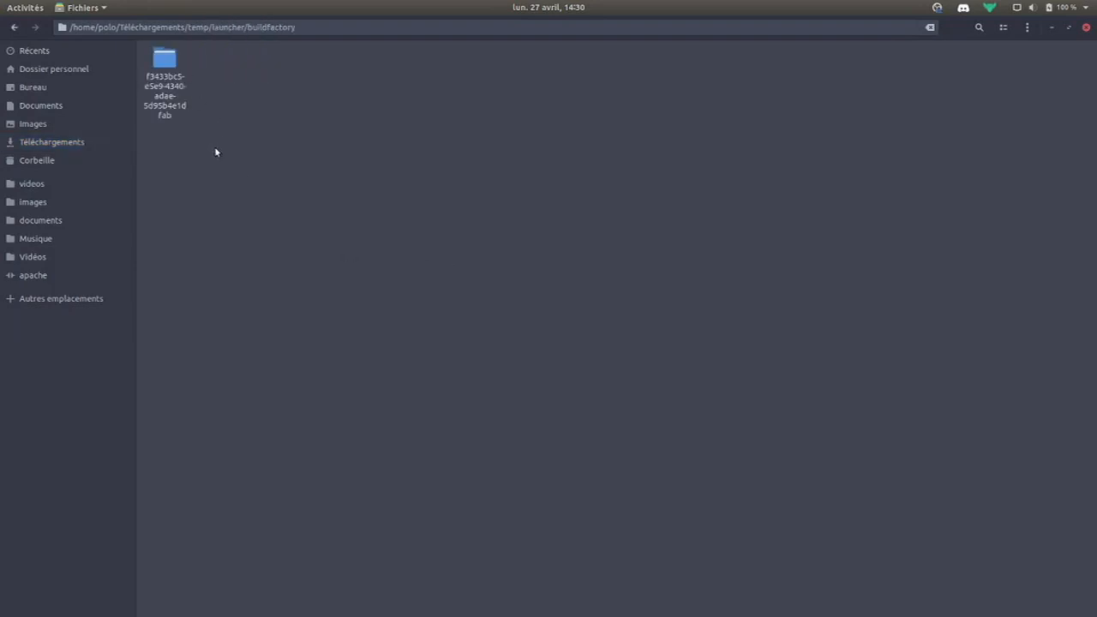
double_click(183, 102)
double_click(161, 62)
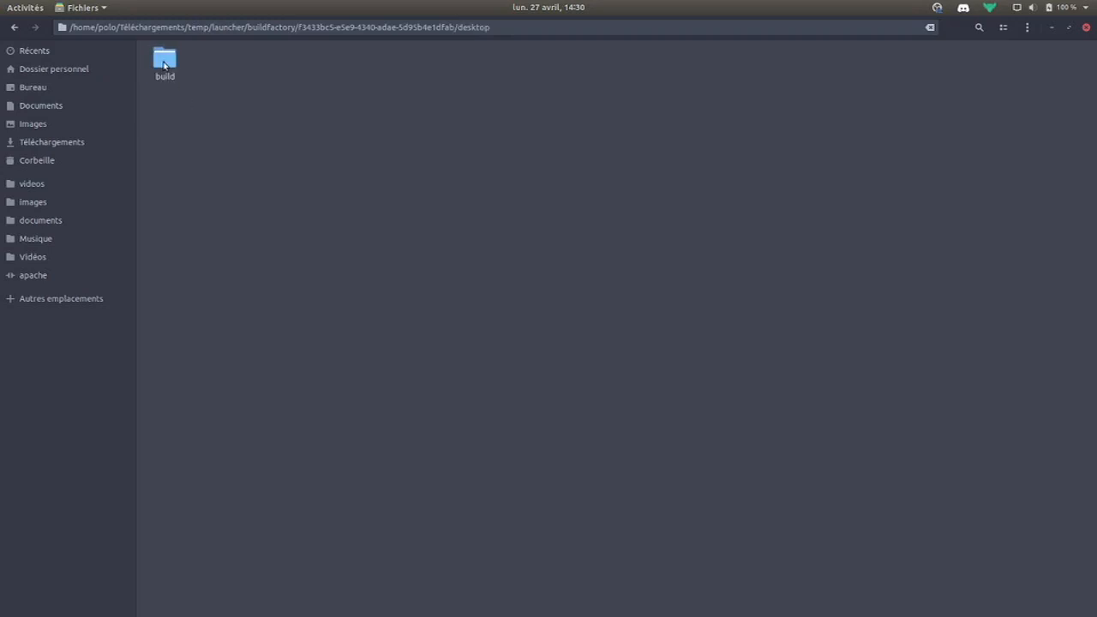
double_click(165, 65)
left_click_drag(168, 175, 676, 178)
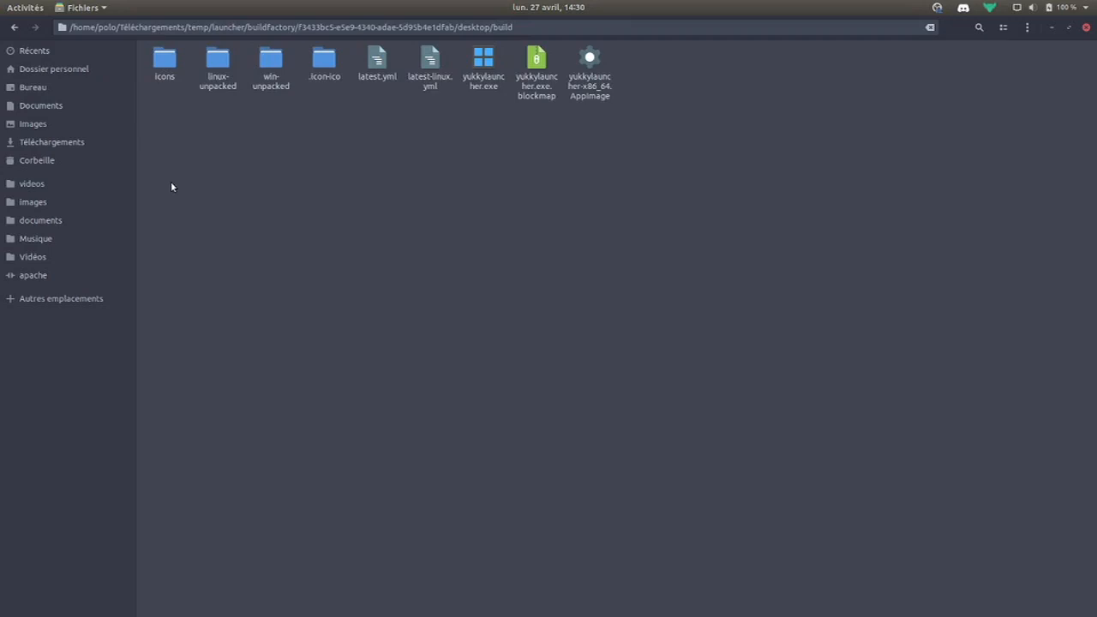
Compare yukkylauncher.exe and the AppImage, leaving yukkylauncher-x86_64.AppImage selected
left_click(485, 65)
left_click(548, 242)
left_click(488, 86)
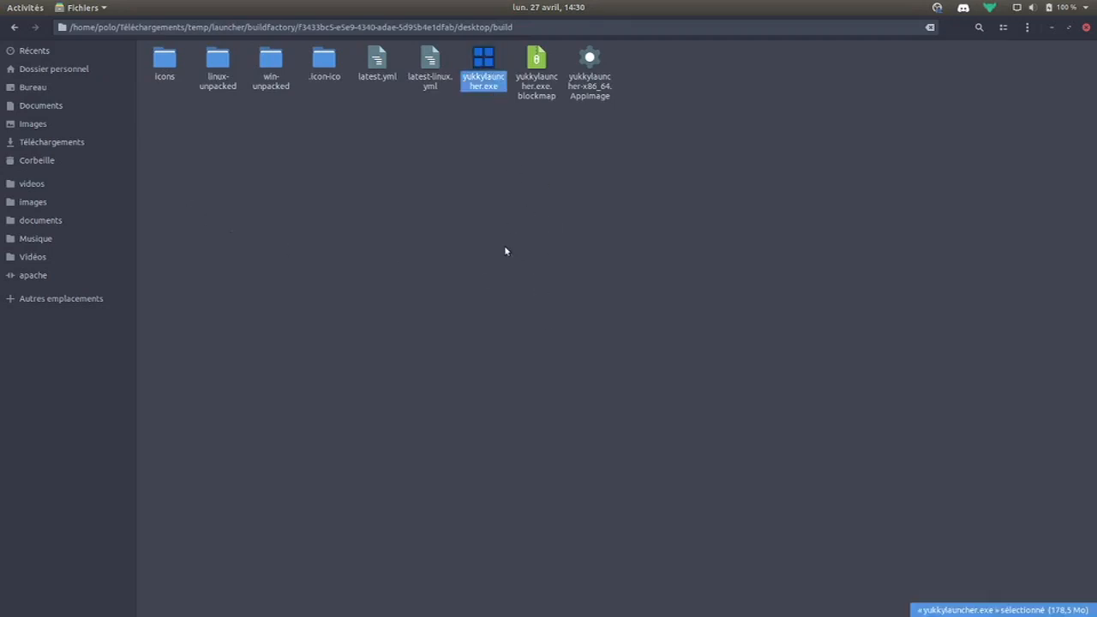
left_click(504, 245)
left_click(495, 81)
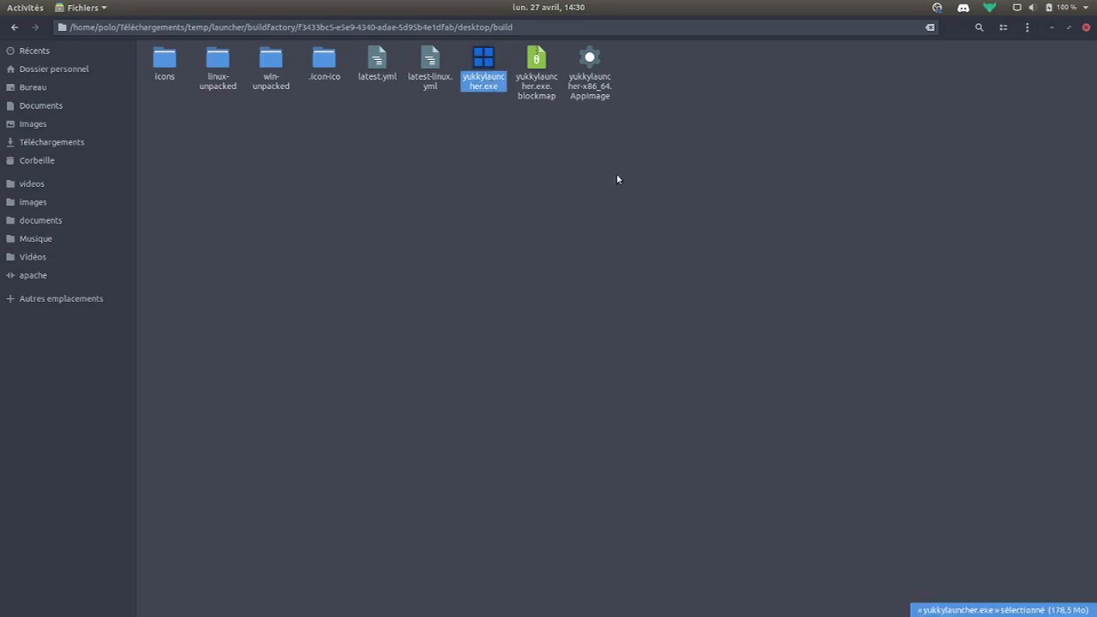
left_click(596, 104)
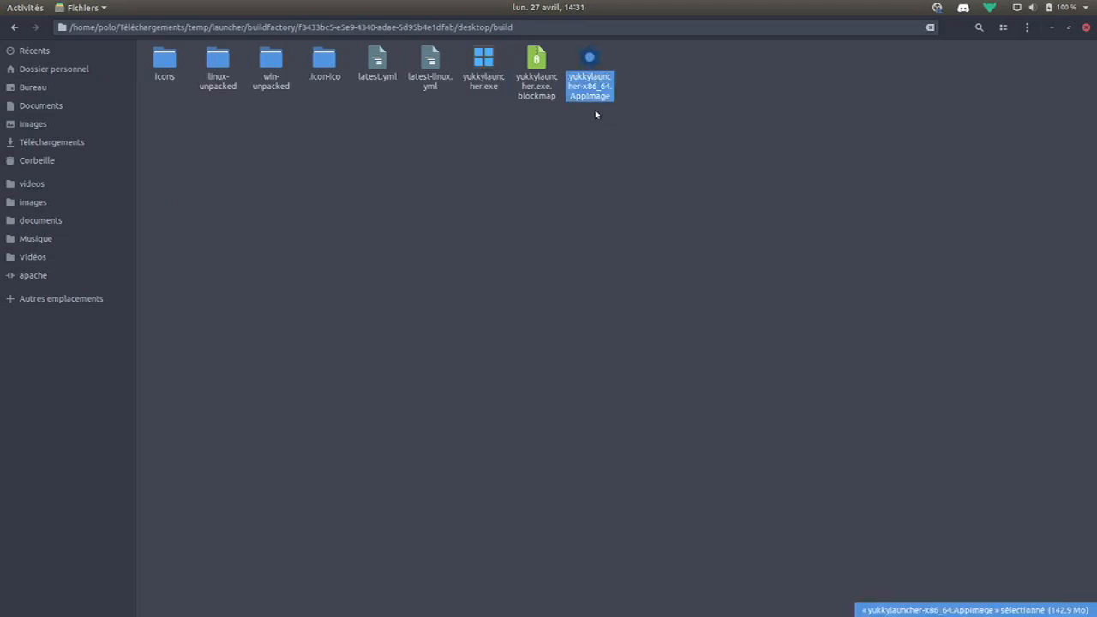
left_click(601, 189)
left_click(482, 91)
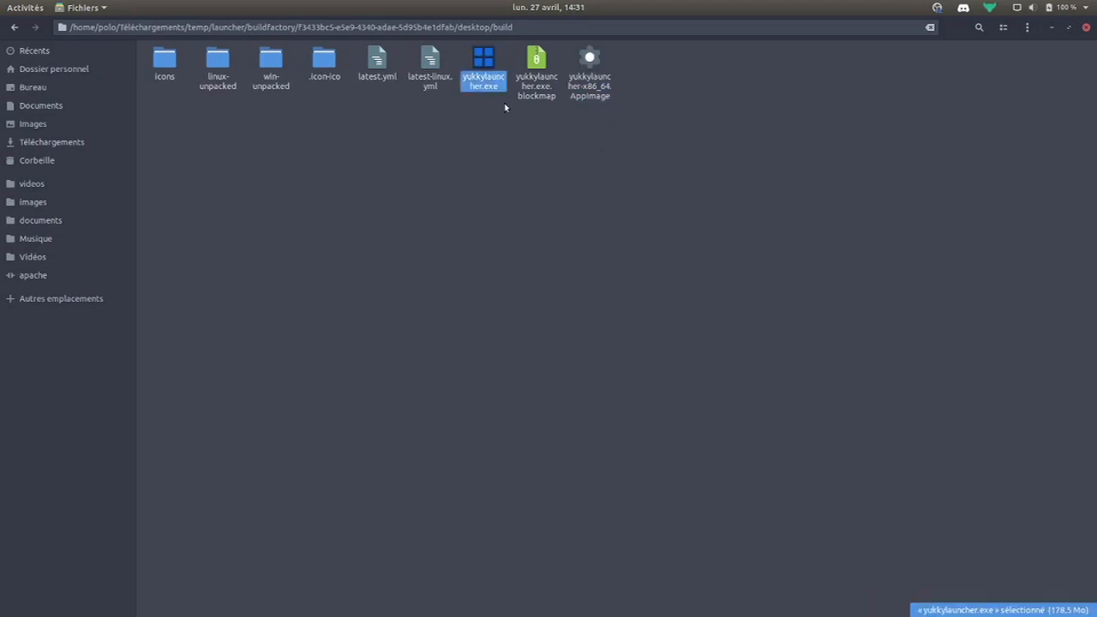
left_click(596, 101)
left_click(480, 84)
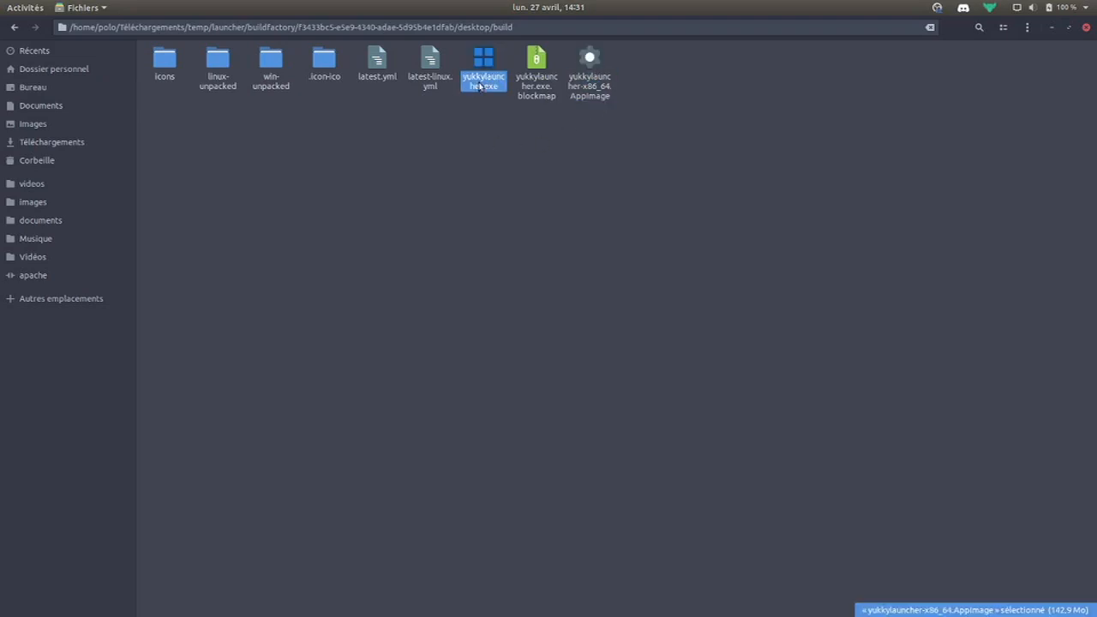
left_click(508, 198)
left_click(591, 86)
left_click(597, 203)
left_click(597, 68)
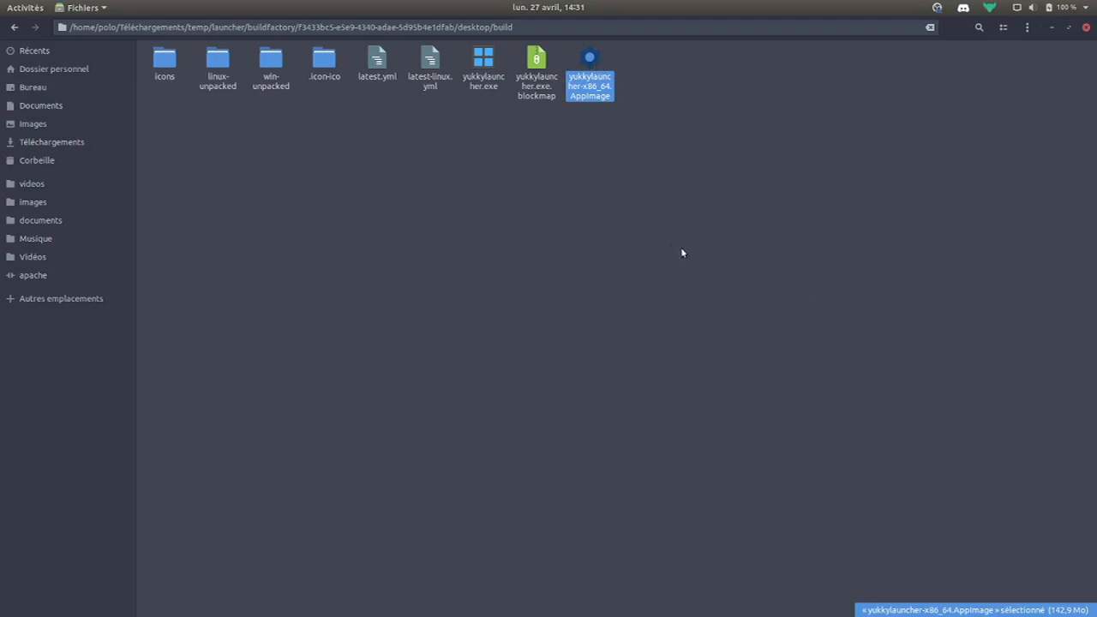
Run the launcher AppImage, confirm it shows No apps found, then return to the browser's Build page
key("Return")
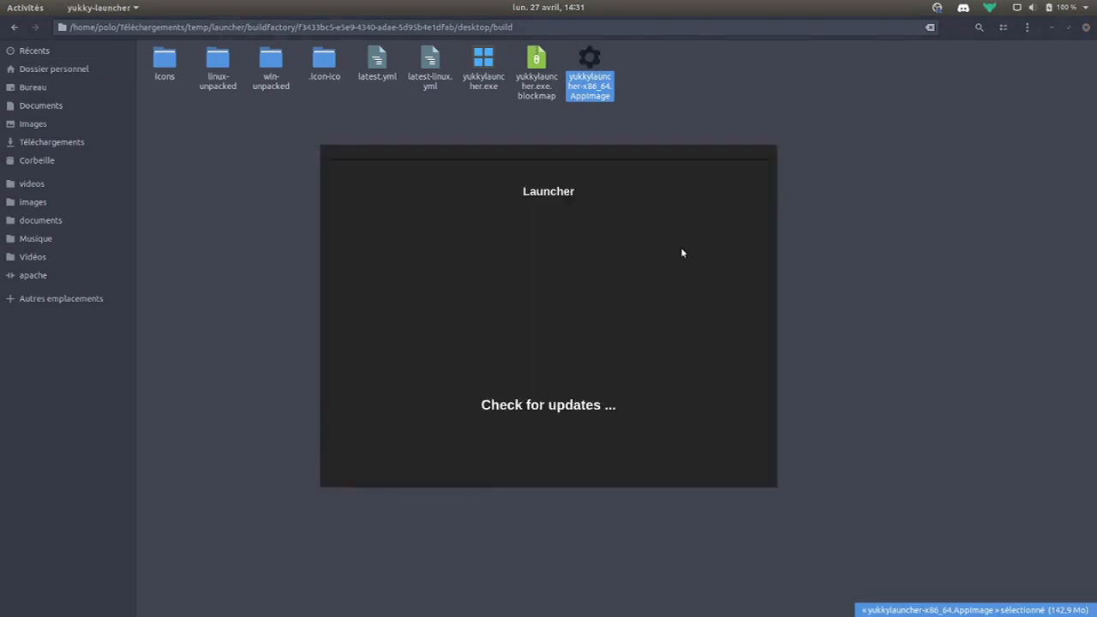
left_click_drag(471, 142, 565, 116)
left_click_drag(617, 368, 549, 369)
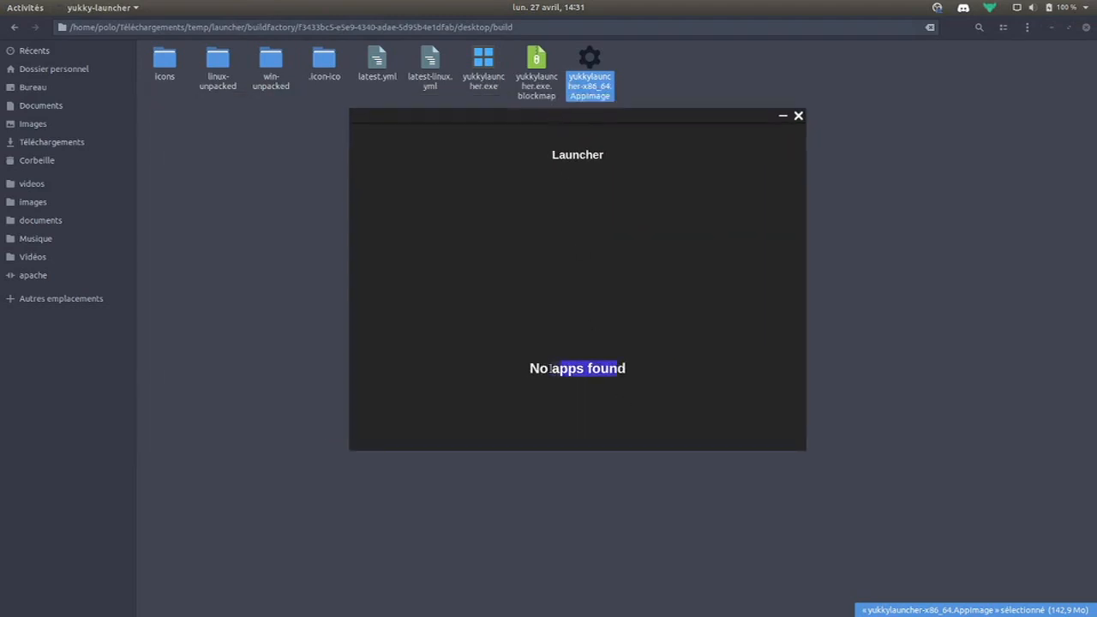
left_click(552, 368)
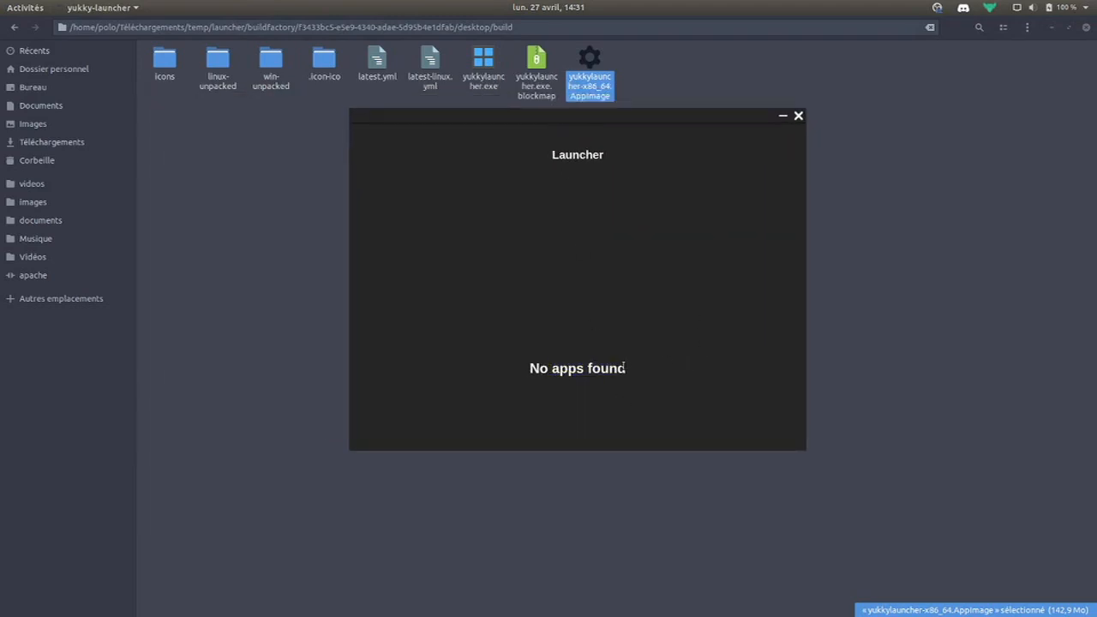
left_click_drag(624, 368, 494, 374)
left_click(494, 374)
mouse_move(473, 613)
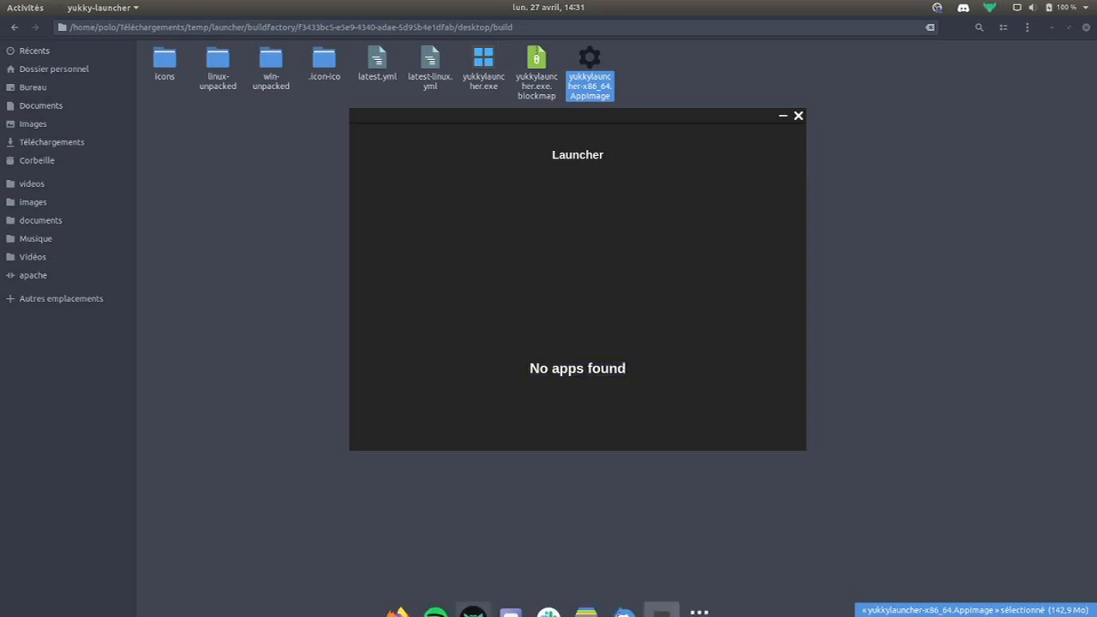
left_click(397, 597)
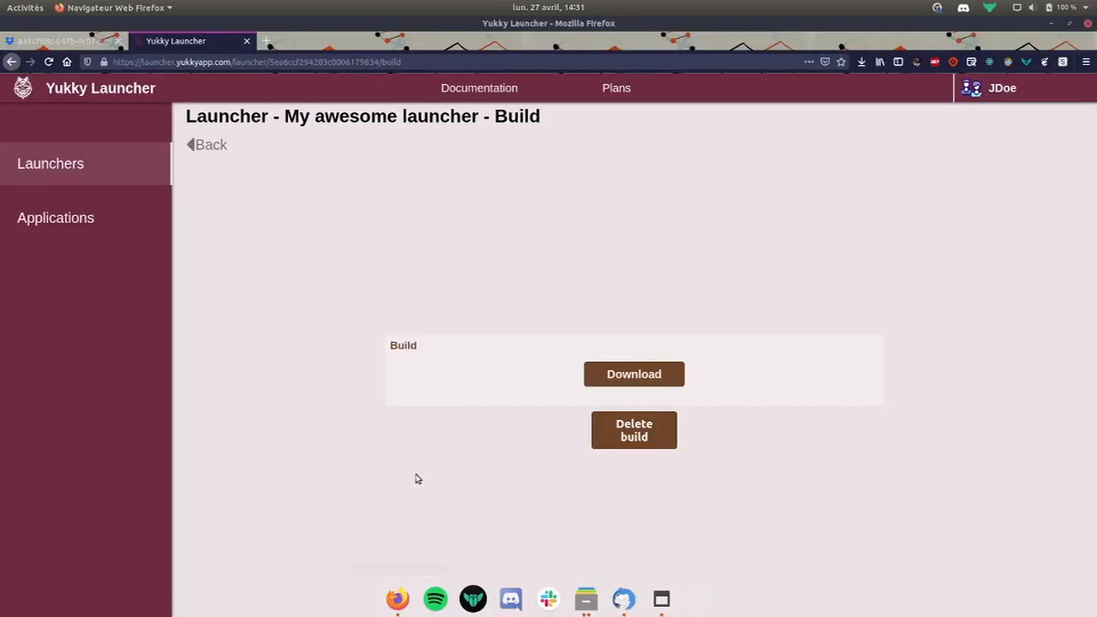
Link AwesomeApp to My awesome launcher from its apps list, then reopen the desktop launcher
left_click(216, 145)
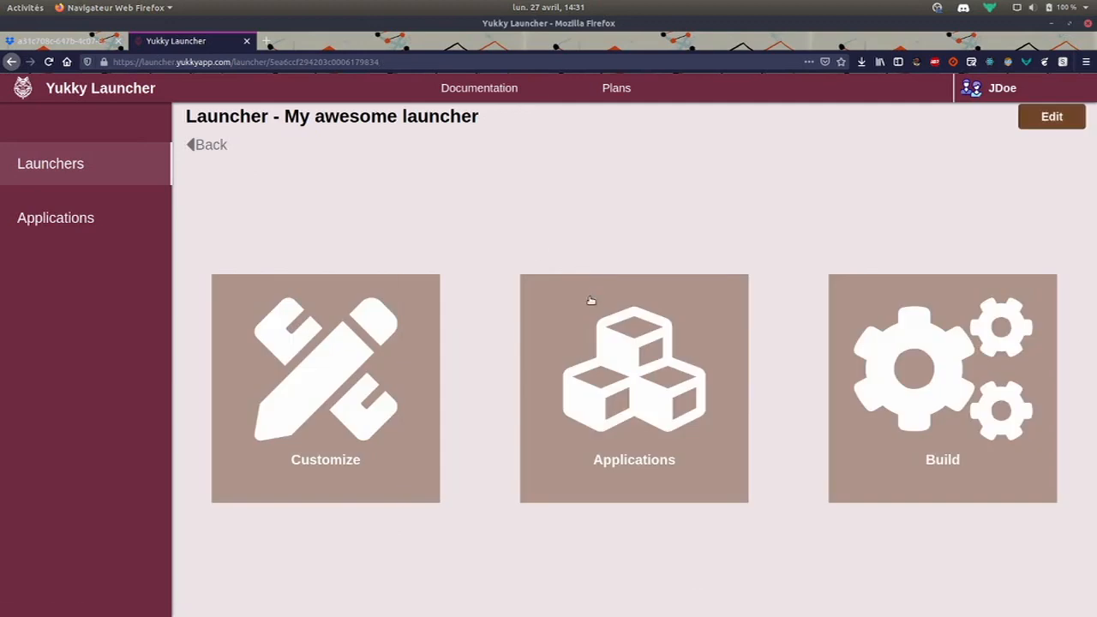
left_click(645, 430)
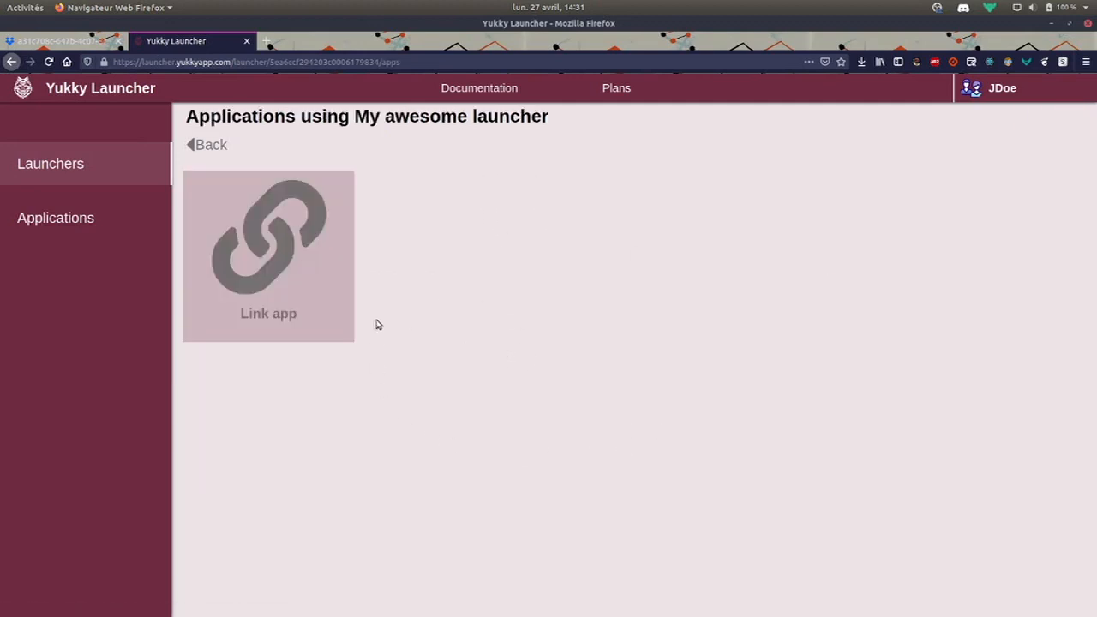
left_click(313, 255)
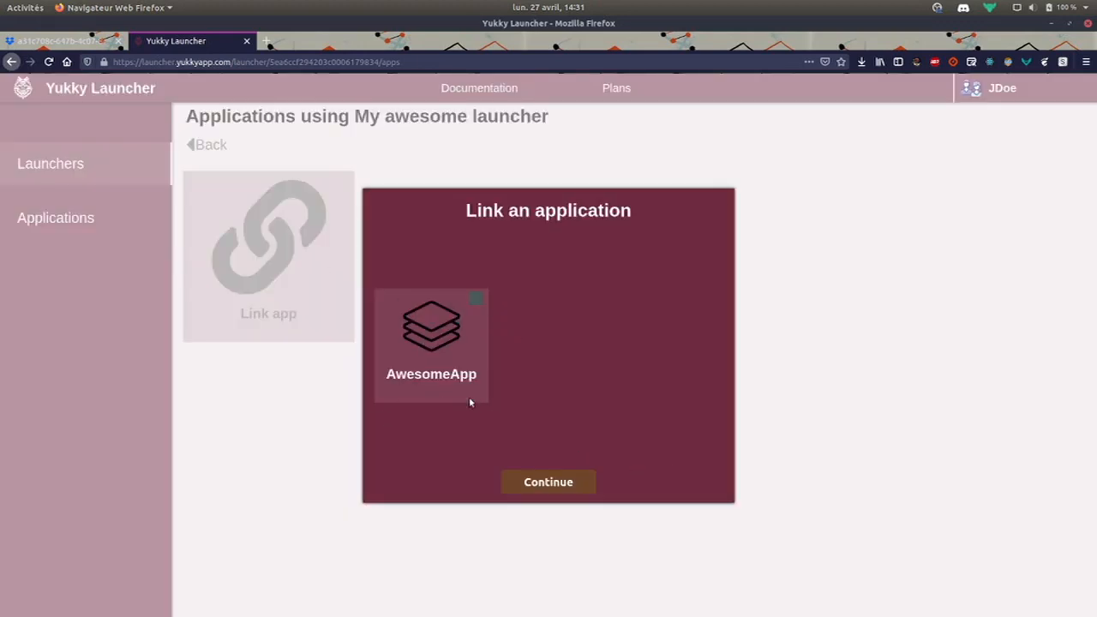
left_click(558, 485)
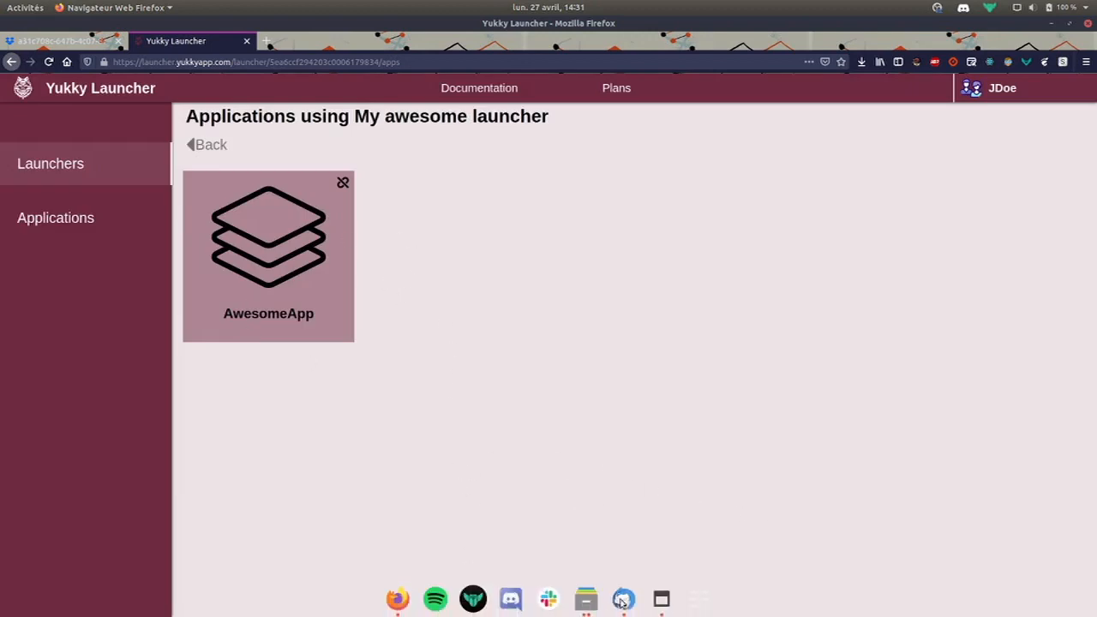
left_click(653, 602)
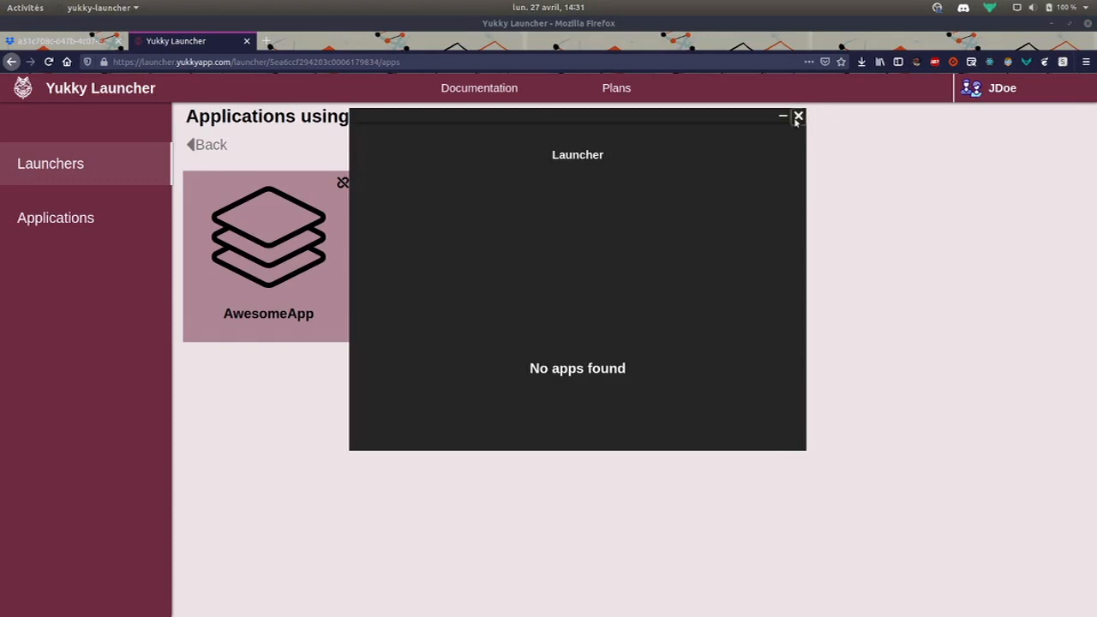
Relaunch the AppImage from the build folder, confirm it now offers Download, then close it
left_click(798, 115)
mouse_move(604, 597)
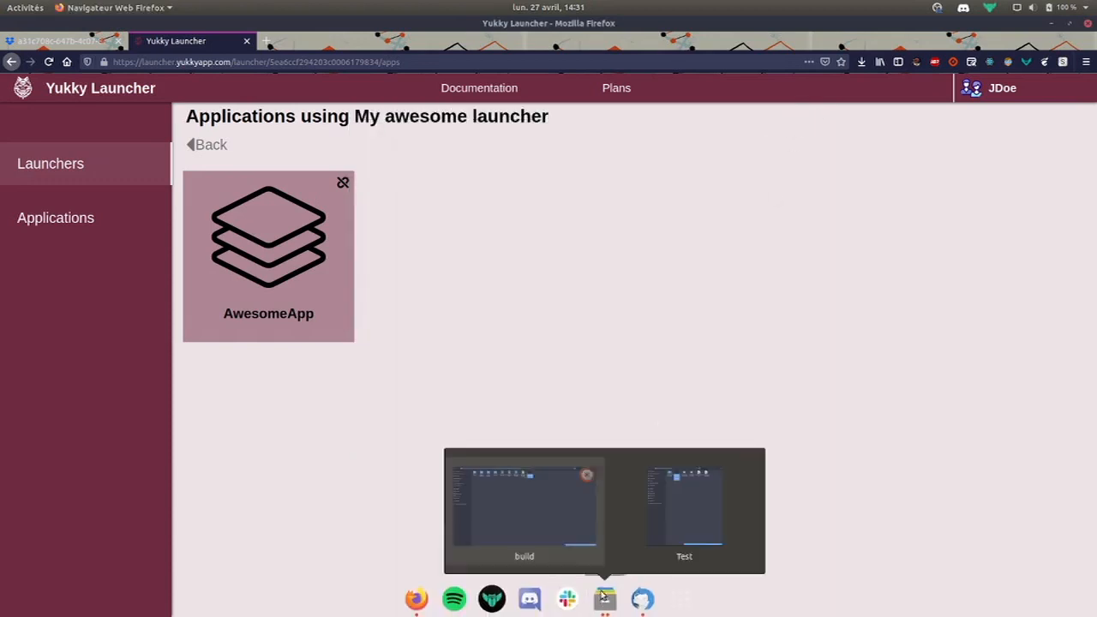
left_click(550, 514)
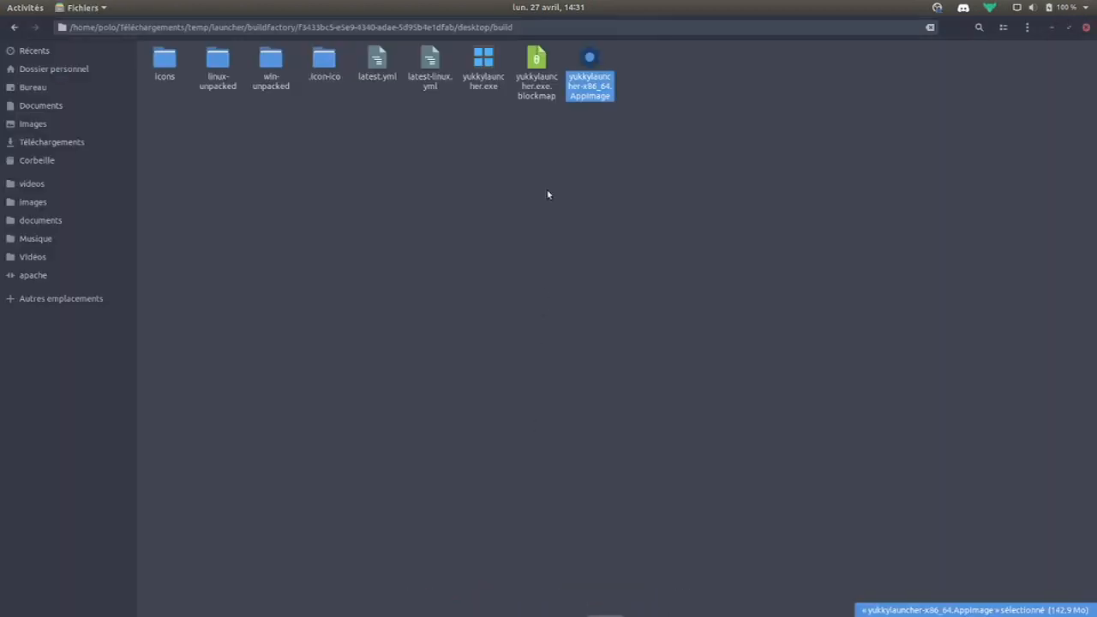
left_click(578, 103)
left_click(590, 78)
double_click(590, 75)
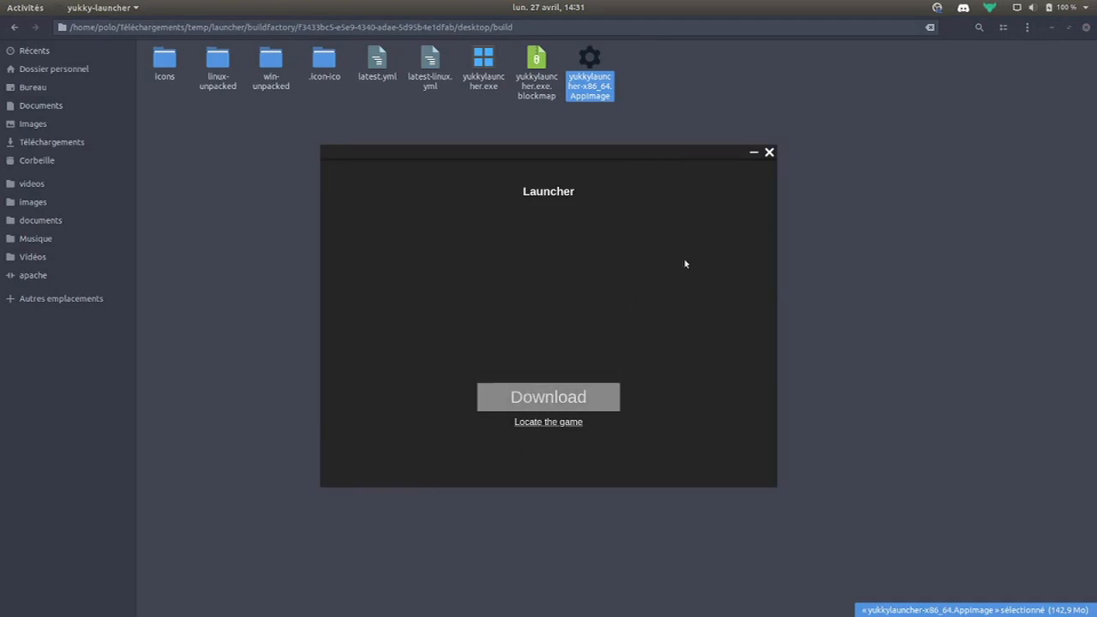
left_click(769, 153)
Change the launcher title from 'Launcher' to 'My awesome launcher' in Customize
mouse_move(489, 604)
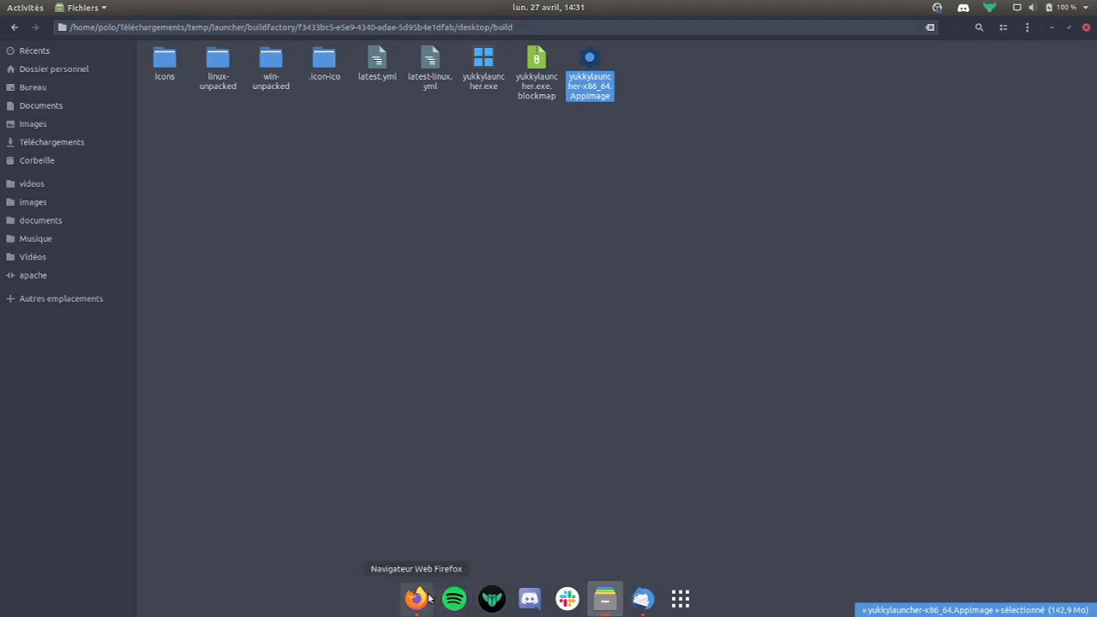
left_click(429, 598)
left_click(207, 144)
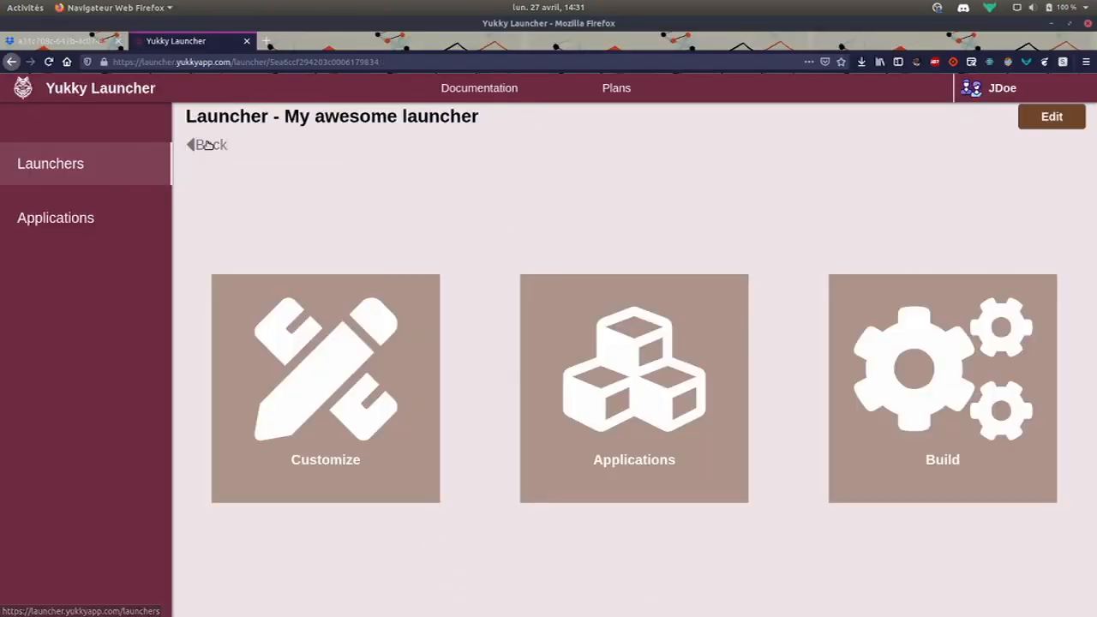
left_click(347, 389)
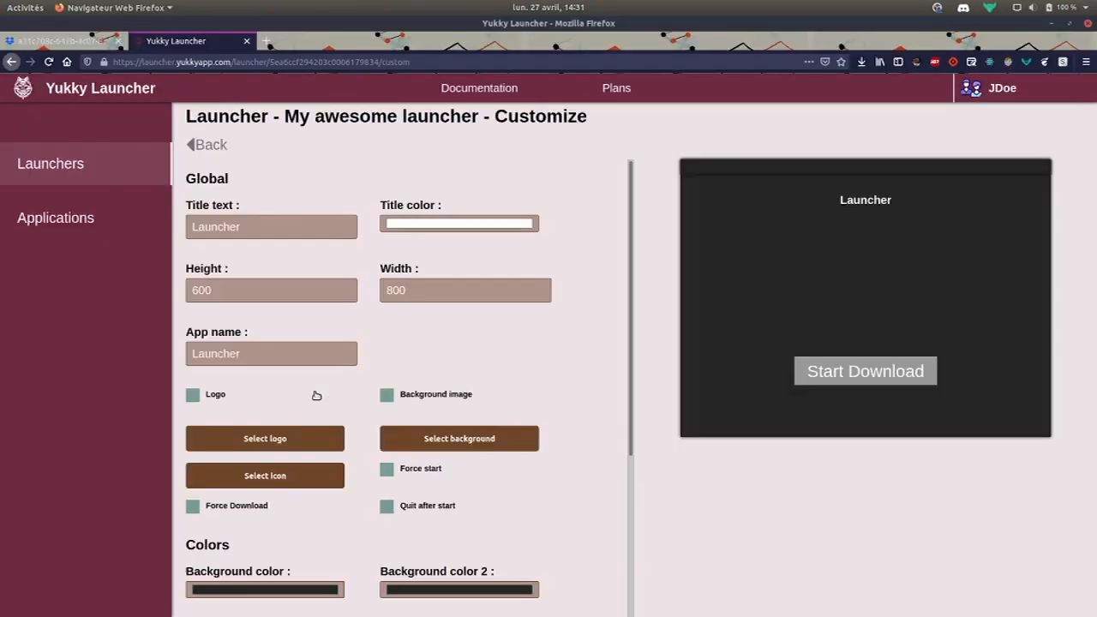
double_click(283, 226)
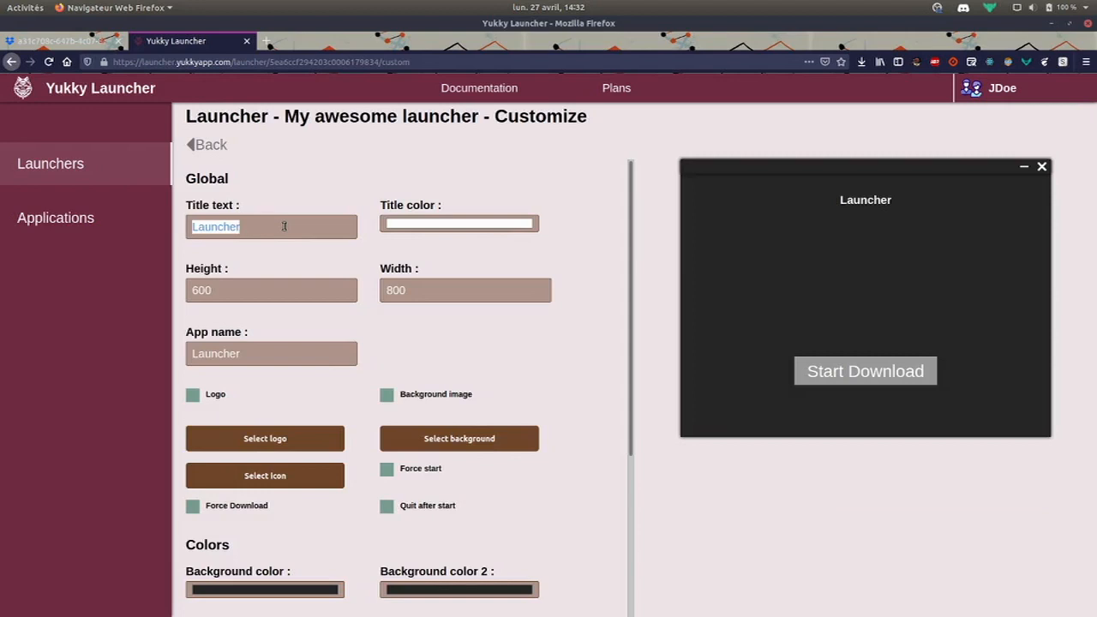
type("My aw")
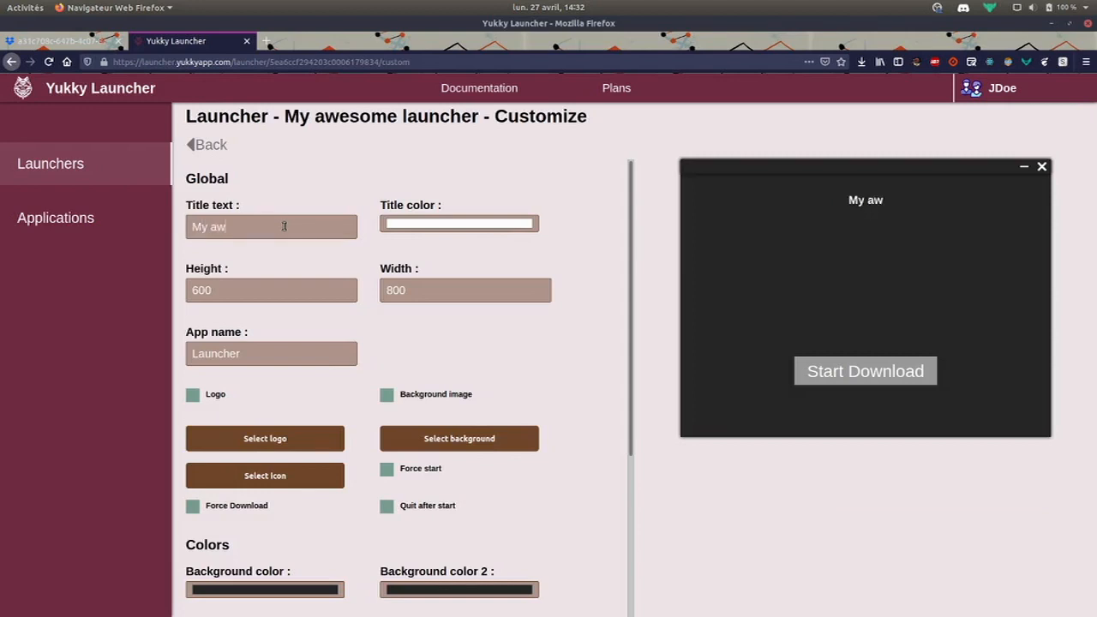
type("esome launcher")
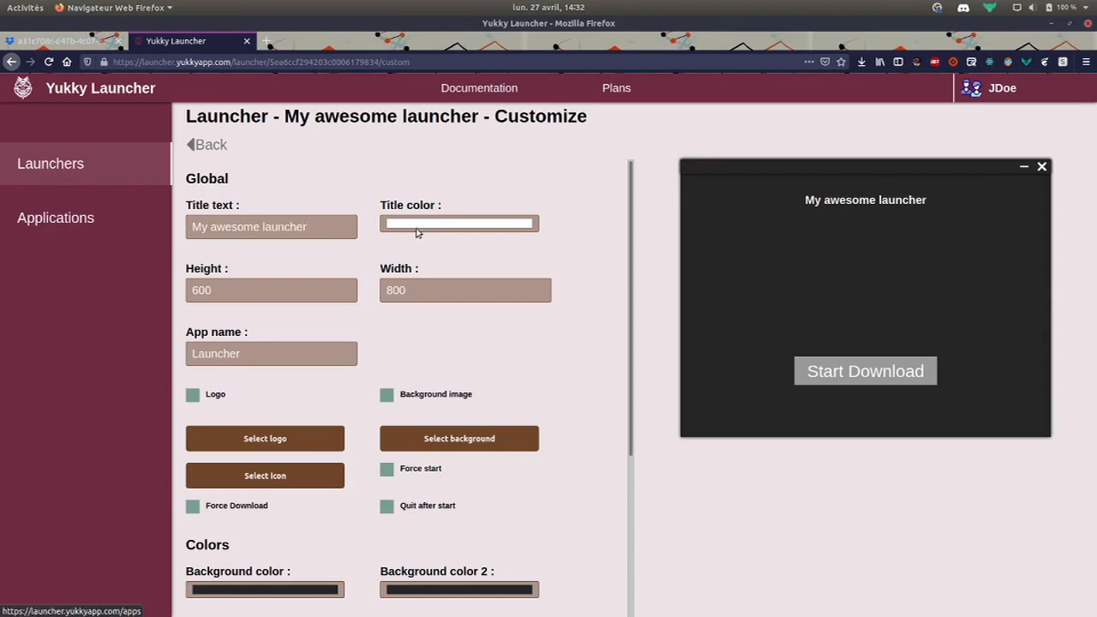
Set the first background colour to a dark red
scroll(529, 317, "down", 3)
left_click(289, 364)
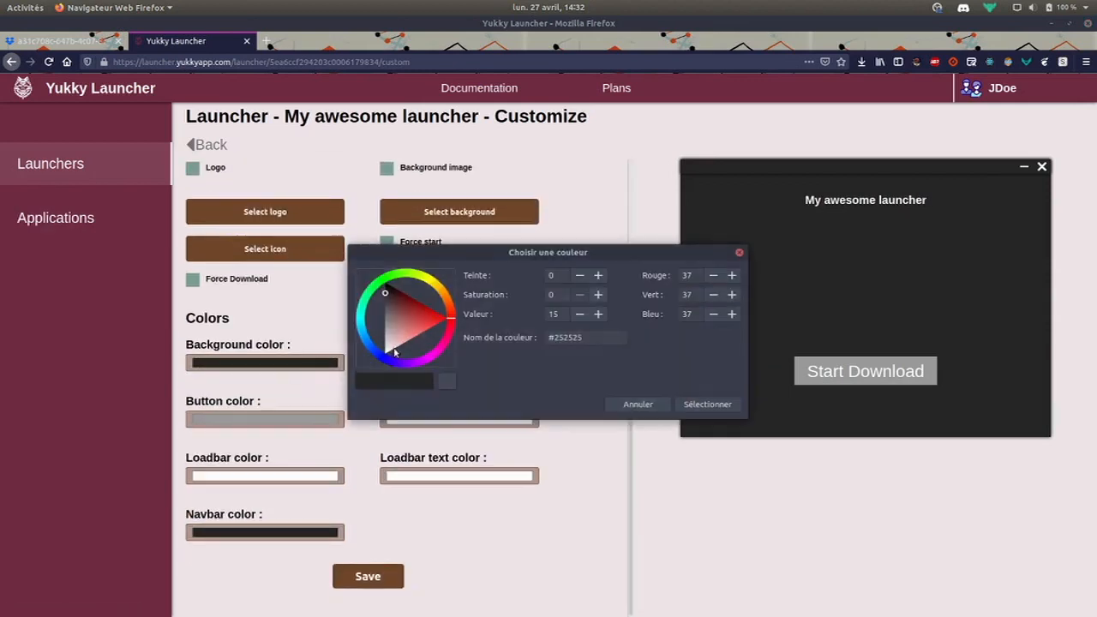
left_click(436, 314)
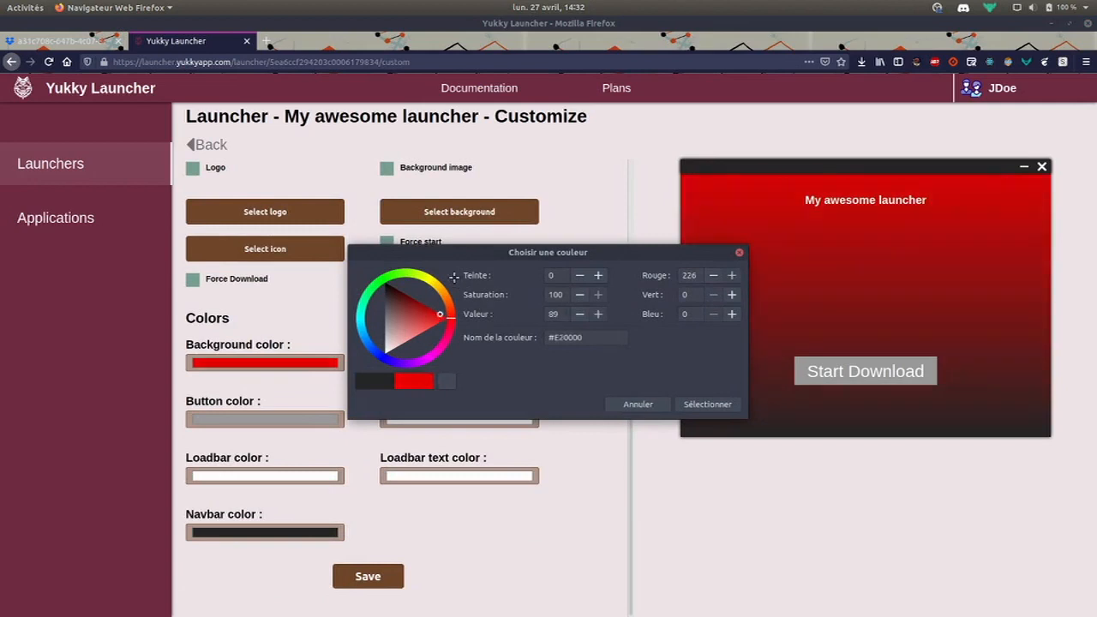
left_click_drag(436, 313, 441, 271)
left_click(702, 404)
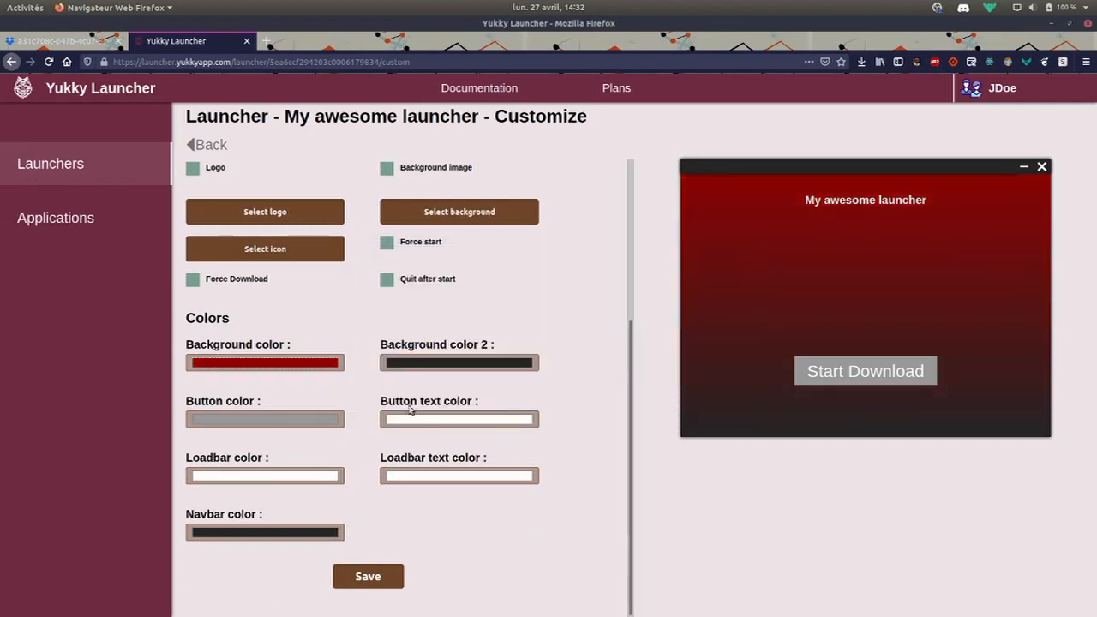
Set the second background colour to blue #1500A0, completing the red-to-blue gradient
left_click(420, 365)
left_click(394, 366)
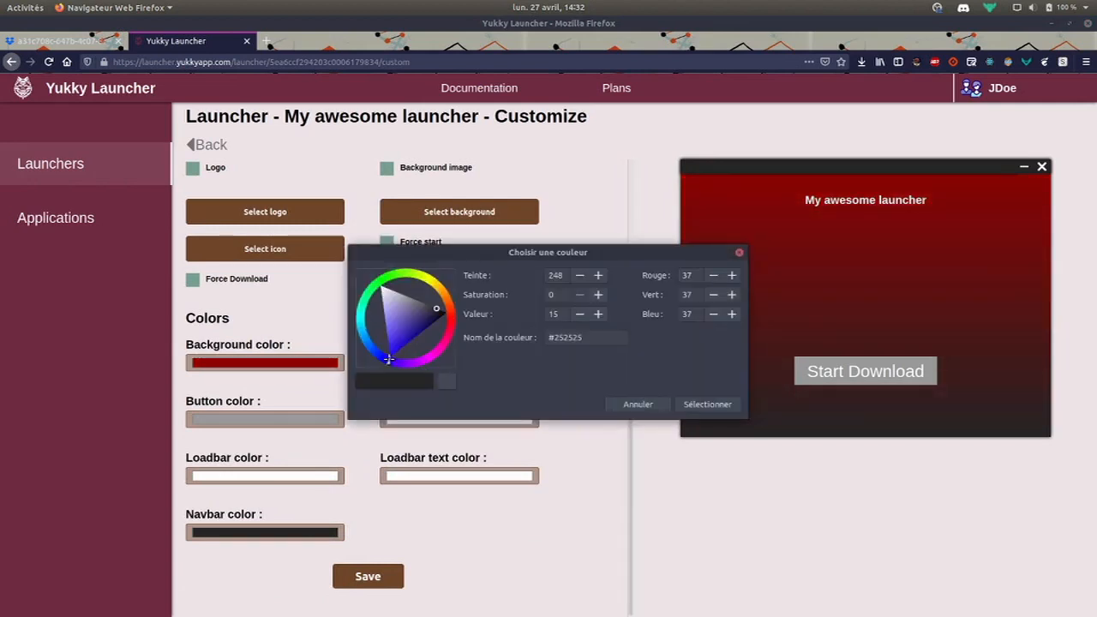
left_click_drag(397, 344, 419, 352)
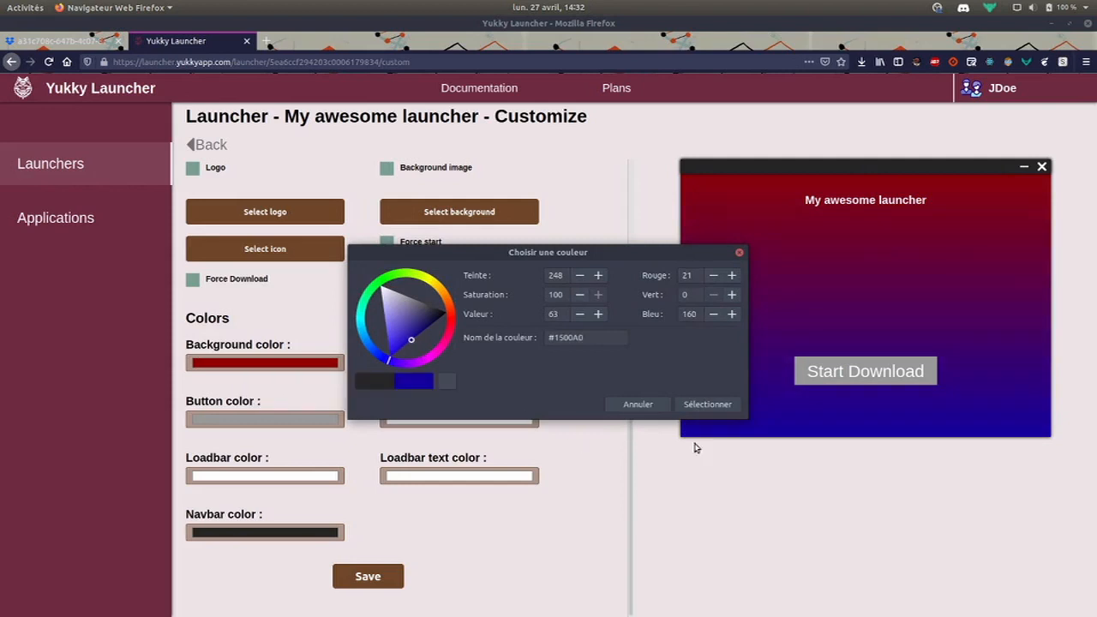
left_click(707, 404)
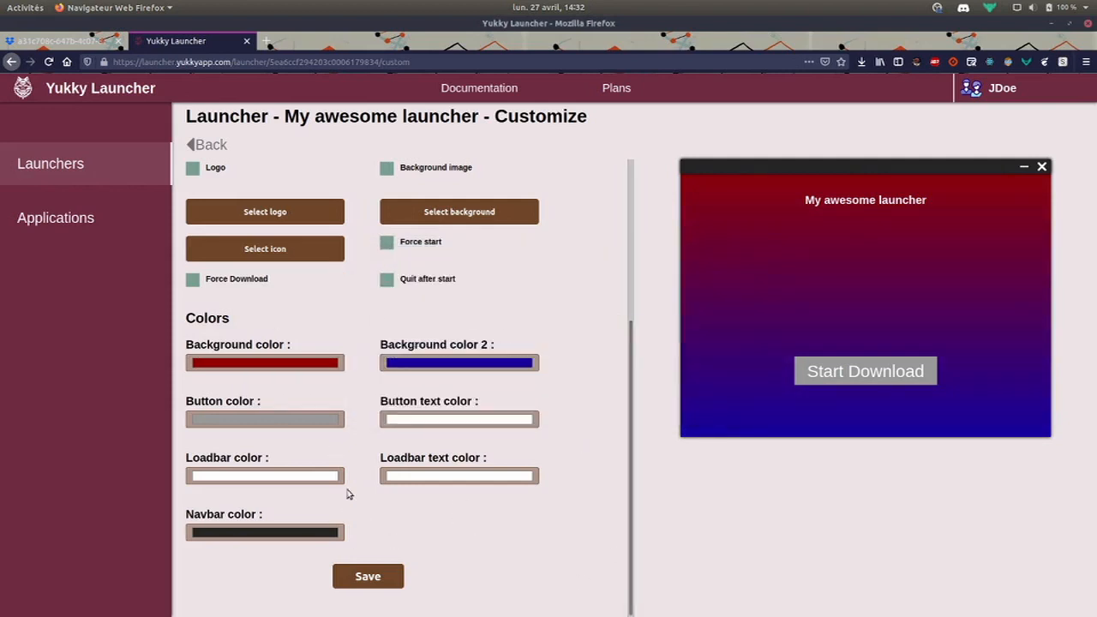
scroll(360, 488, "up", 5)
scroll(426, 467, "down", 5)
Switch back to the Files build folder window
key("alt+Tab")
key("alt+Tab")
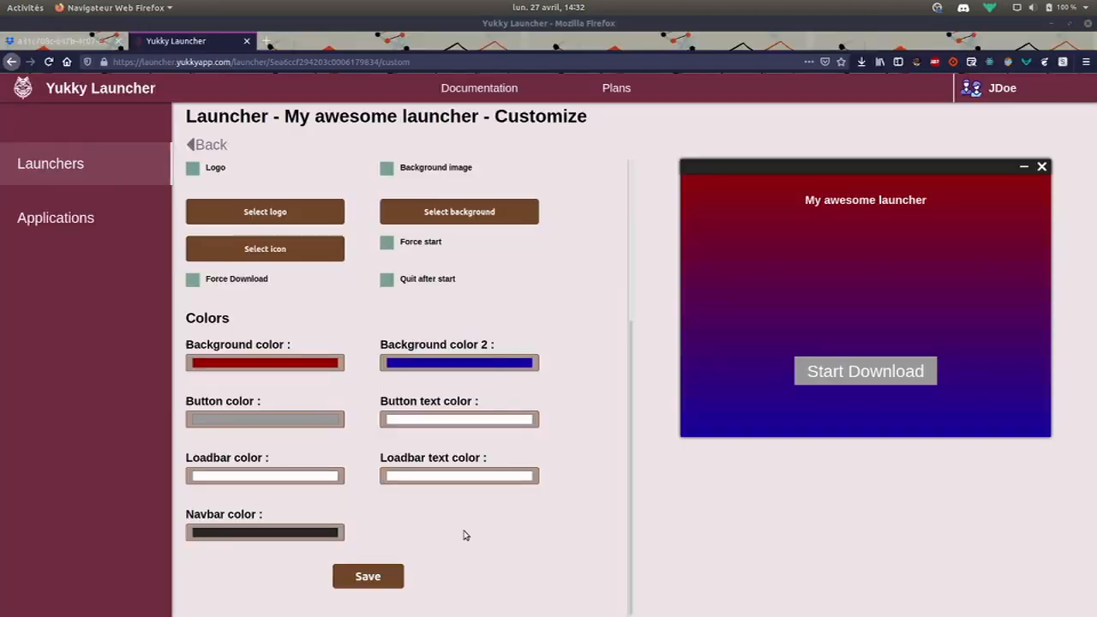
key("alt+Tab")
key("alt+Tab")
key("alt+Tab")
key("alt+Tab")
key("alt+Tab")
key("alt+Tab")
key("alt+Tab")
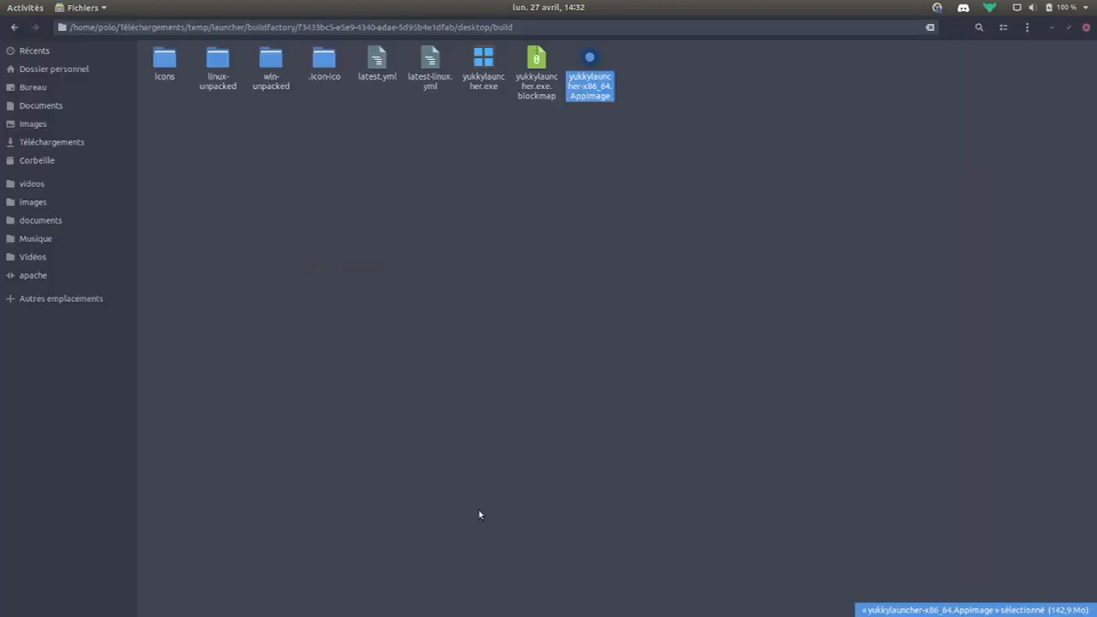
left_click(480, 514)
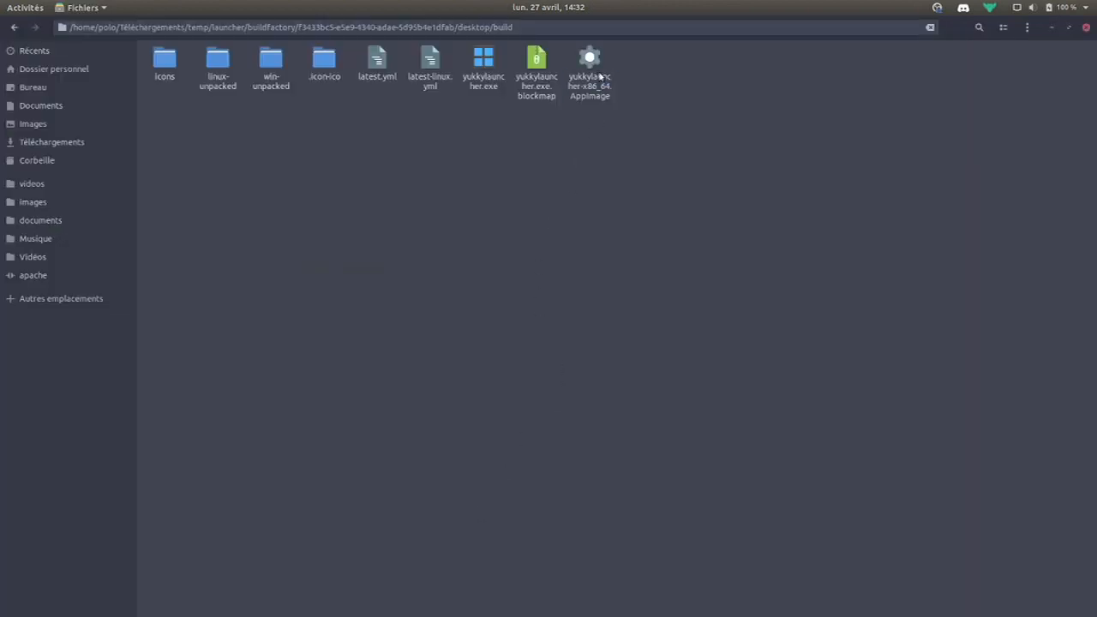
Run the rebuilt launcher, download AwesomeApp into the games folder, and start it
left_click(598, 74)
key("Return")
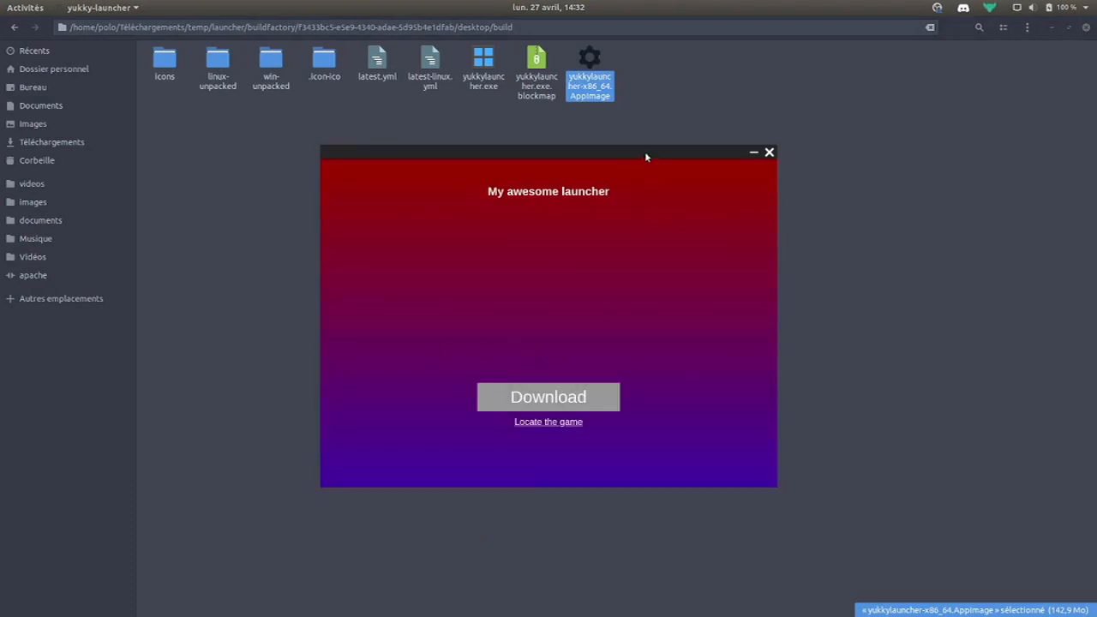
left_click_drag(646, 157, 524, 130)
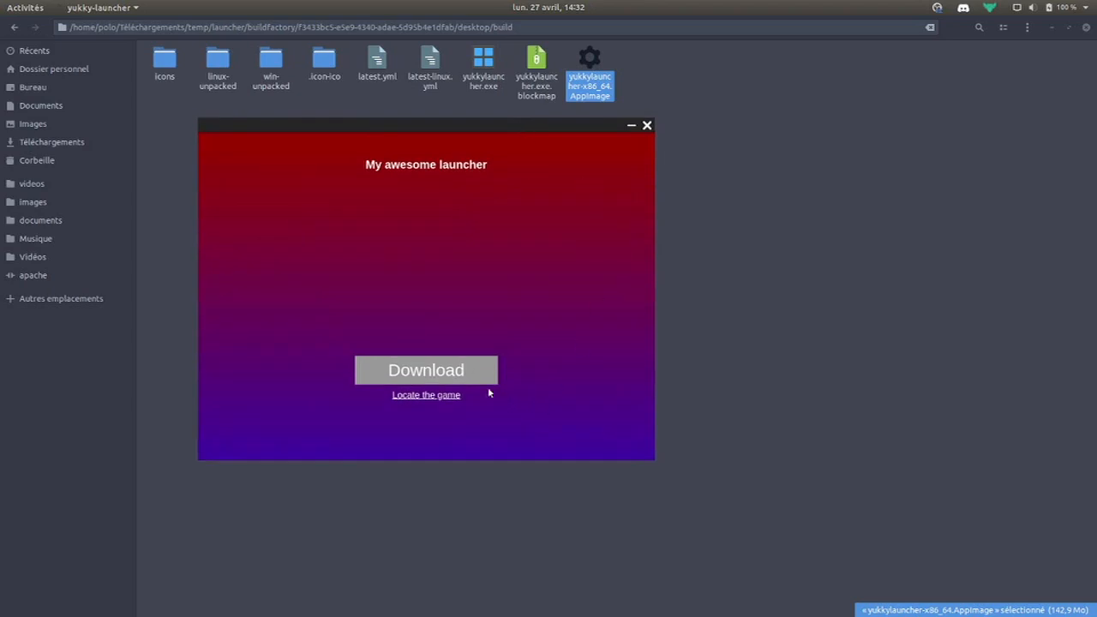
left_click(456, 371)
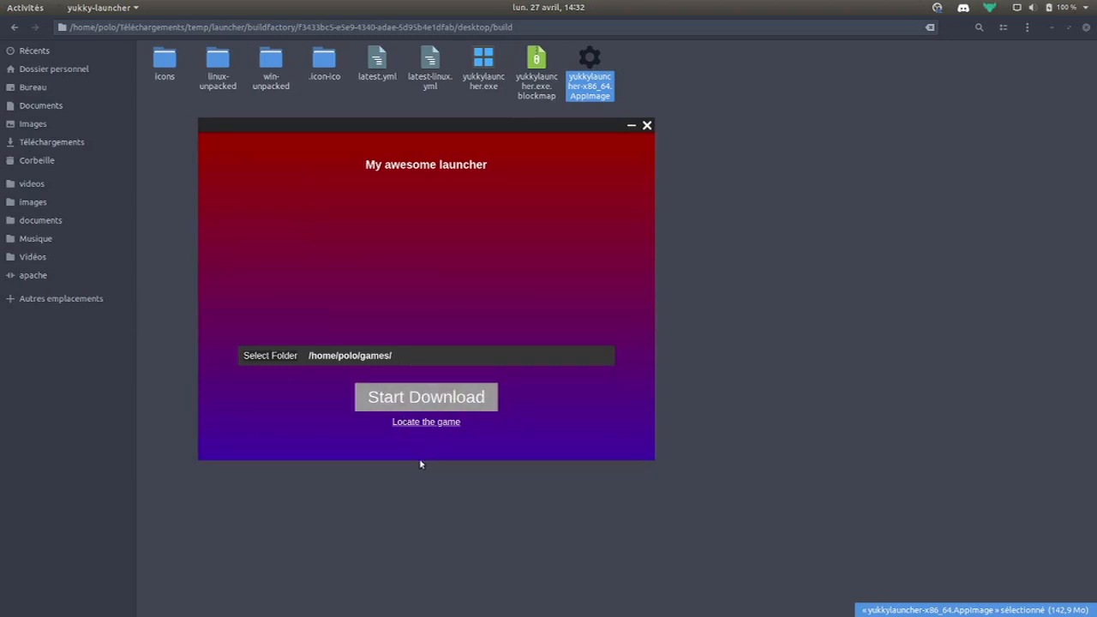
left_click(393, 405)
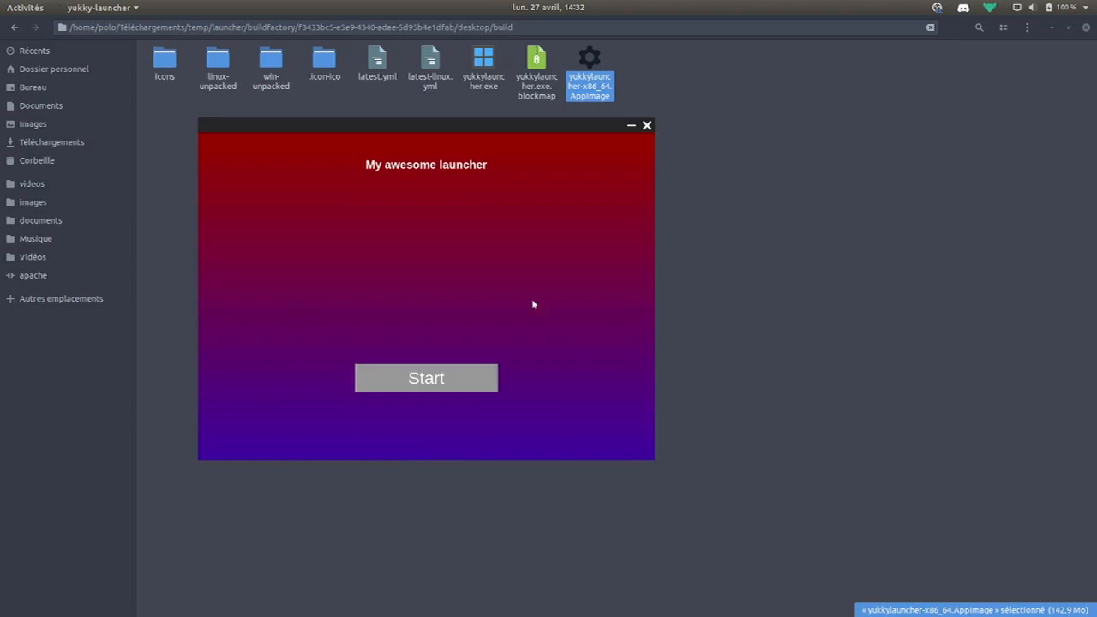
left_click(463, 377)
Close the launcher and return to the browser's Customize page
left_click(647, 125)
left_click(681, 280)
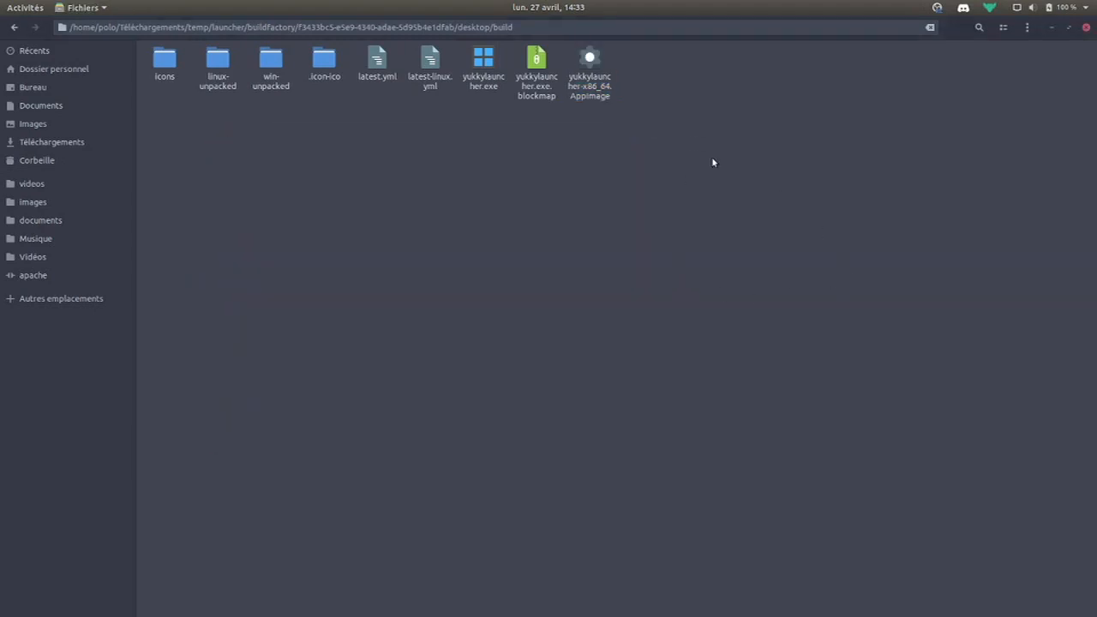
left_click(416, 601)
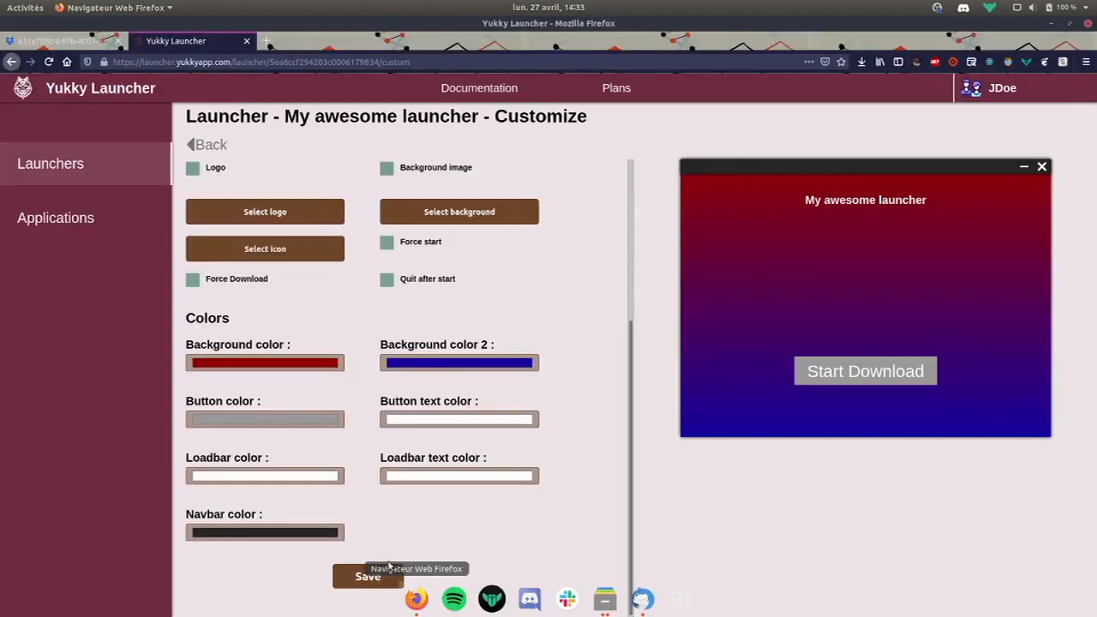